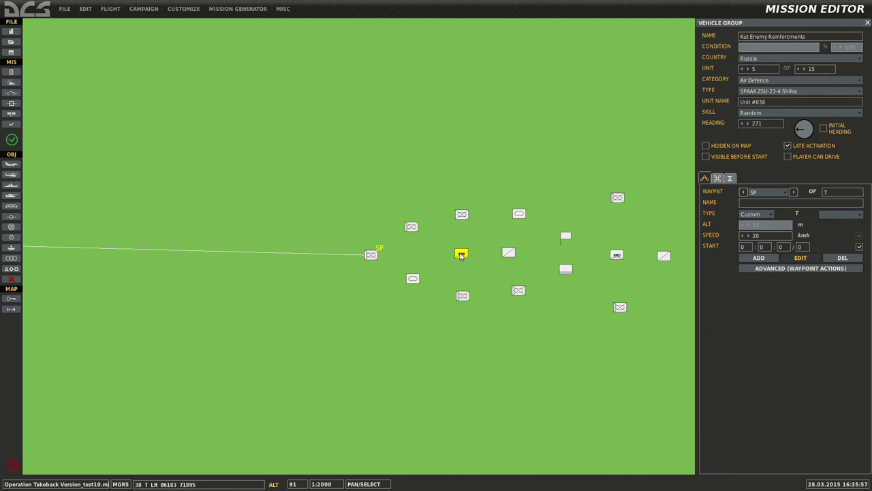
# Step: Rename the selected Shilka, unit 5 of the Kut Enemy Reinforcments group, as 001 Shilka
pyautogui.click(770, 105)
pyautogui.press('BackSpace')
pyautogui.press('Delete')
pyautogui.press('Delete')
pyautogui.press('Delete')
pyautogui.press('Delete')
pyautogui.write('001 Shilka')
pyautogui.press('Delete')
pyautogui.press('Delete')
pyautogui.press('Delete')
pyautogui.press('Delete')
pyautogui.write('1')
pyautogui.press('BackSpace')
pyautogui.press('Home')
# Step: Rename the rear air defence unit of the Kut Enemy Reinforcments group as 001_Shilka 1
pyautogui.click(617, 254)
pyautogui.hotkey('ctrl', 'a')
pyautogui.write('001_Shilka 1')
# Step: Create a new trigger of type Once and name it Shilka Emission OFF
pyautogui.click(11, 93)
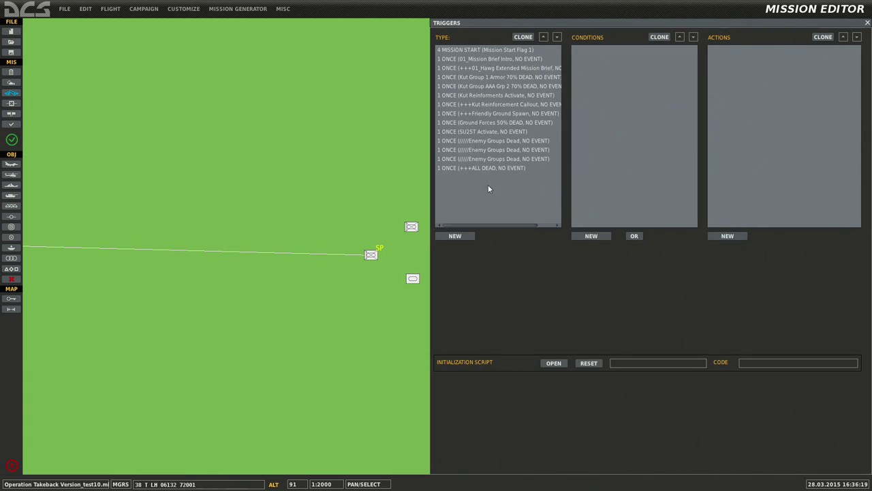
pyautogui.click(466, 236)
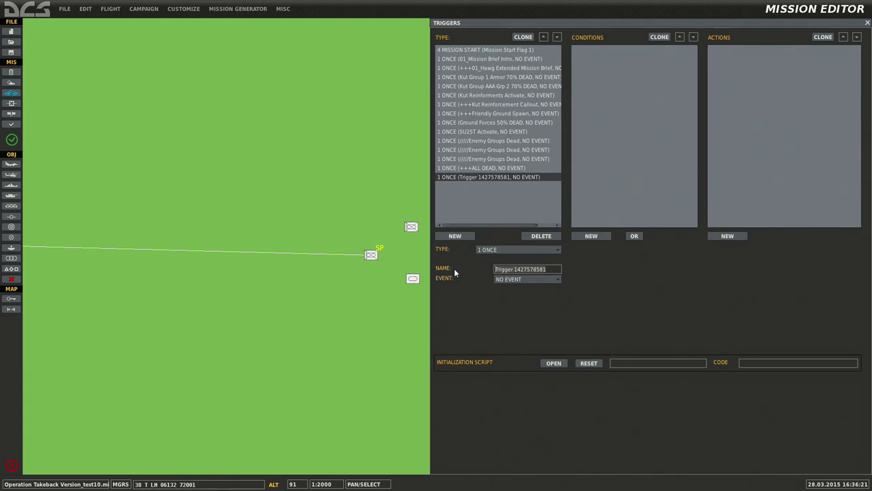
pyautogui.write('Silk')
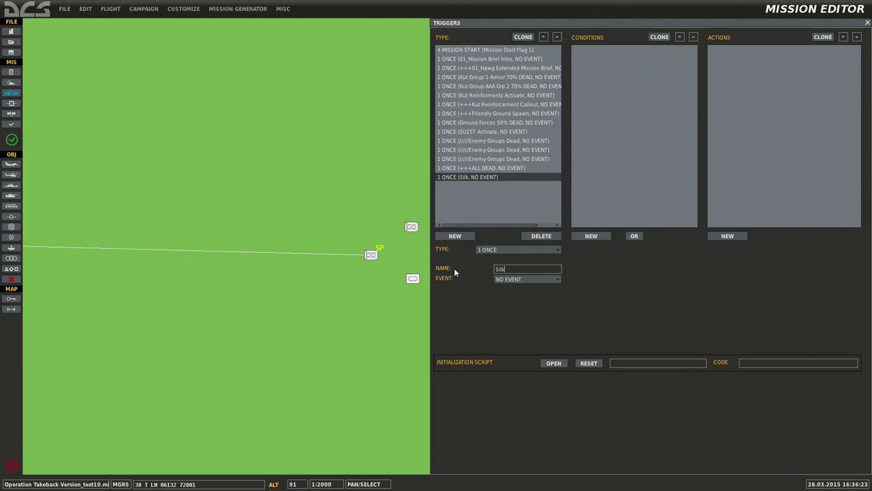
pyautogui.press('BackSpace')
pyautogui.press('BackSpace')
pyautogui.write('hilka Emission OFF')
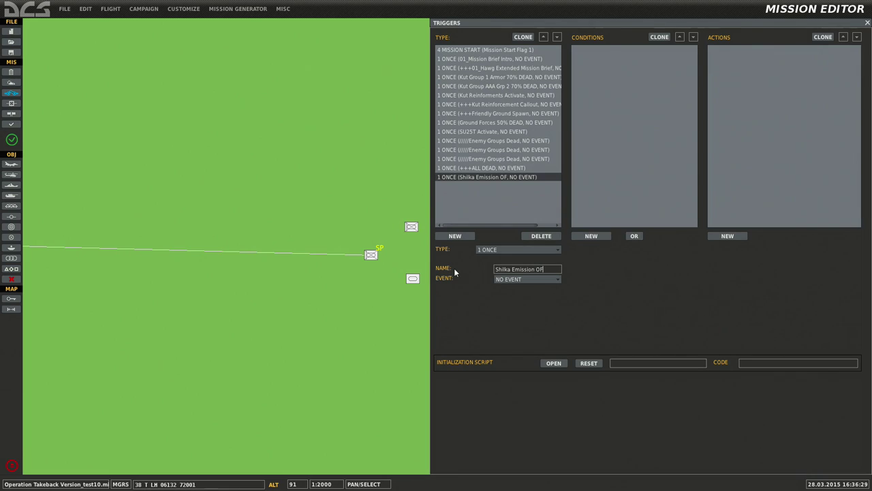
# Step: Add a Flag Is True condition for flag 1 to the Shilka Emission OFF trigger
pyautogui.click(593, 235)
pyautogui.click(656, 249)
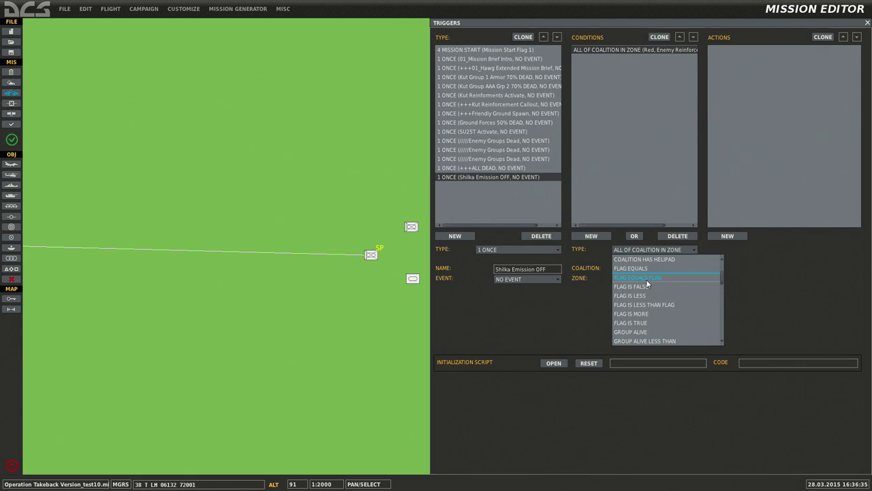
pyautogui.scroll(-2, 650, 288)
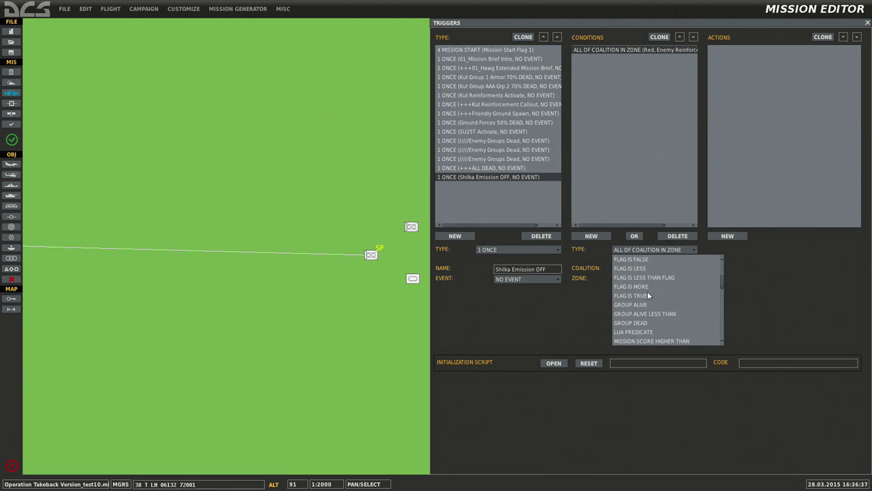
pyautogui.scroll(2, 646, 293)
pyautogui.click(641, 297)
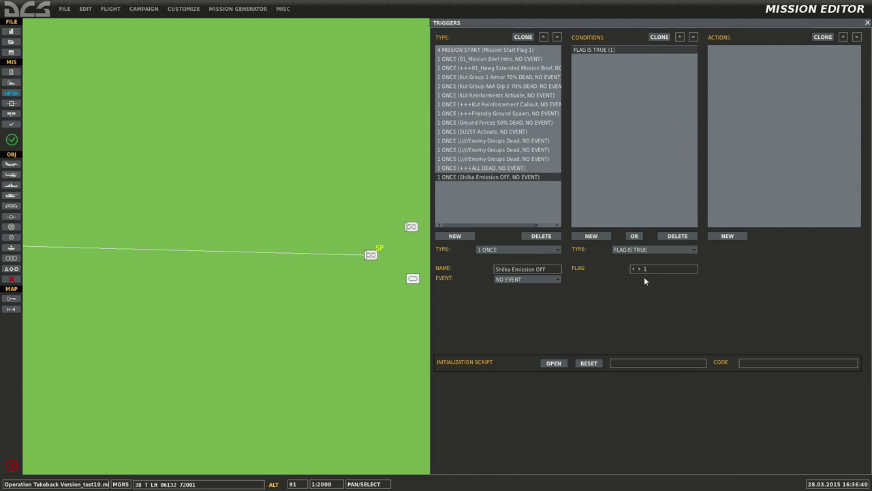
# Step: Add an action to the Shilka Emission OFF trigger and make it End Mission with Blue as the winner
pyautogui.click(727, 235)
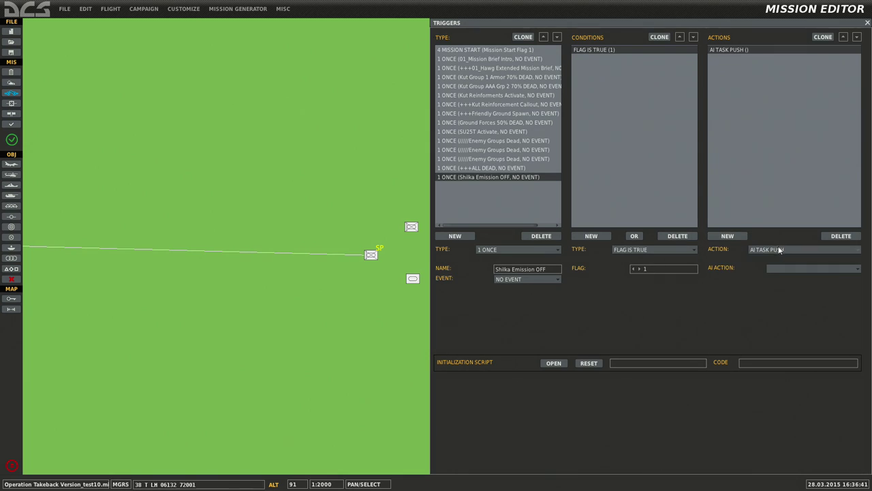
pyautogui.click(781, 249)
pyautogui.click(778, 251)
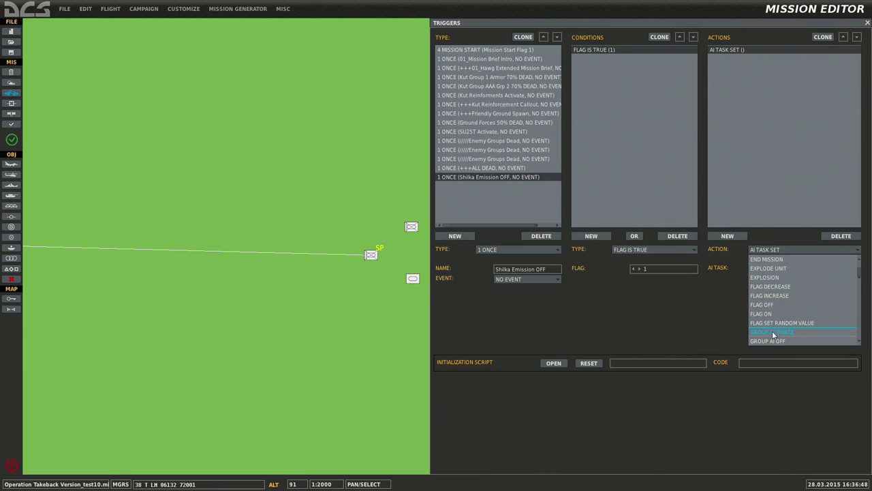
pyautogui.scroll(-5, 774, 331)
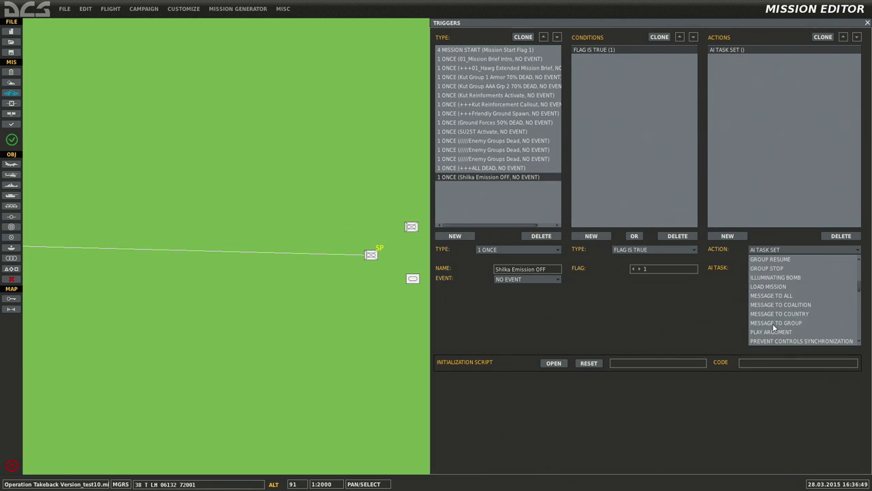
pyautogui.scroll(-5, 773, 319)
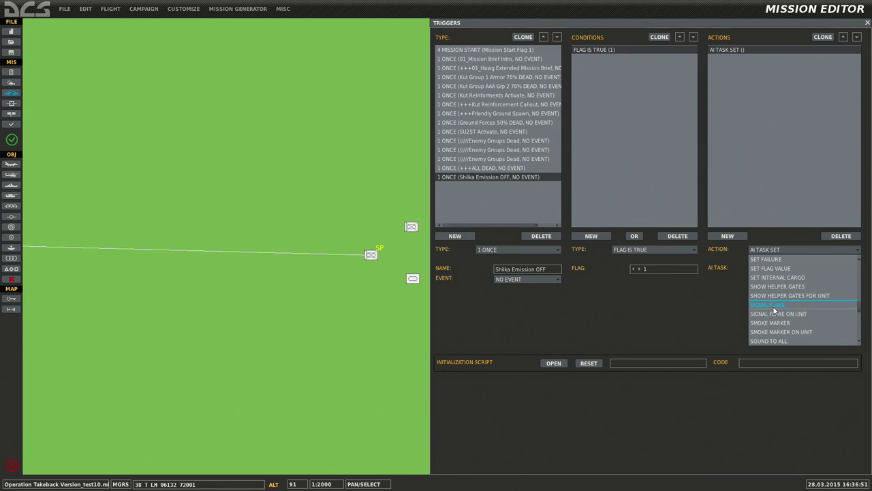
pyautogui.scroll(-5, 774, 311)
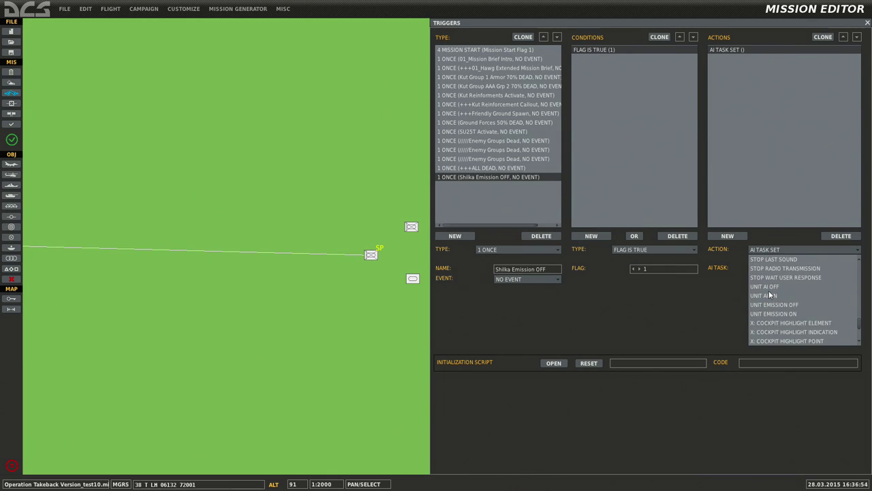
pyautogui.scroll(12, 770, 294)
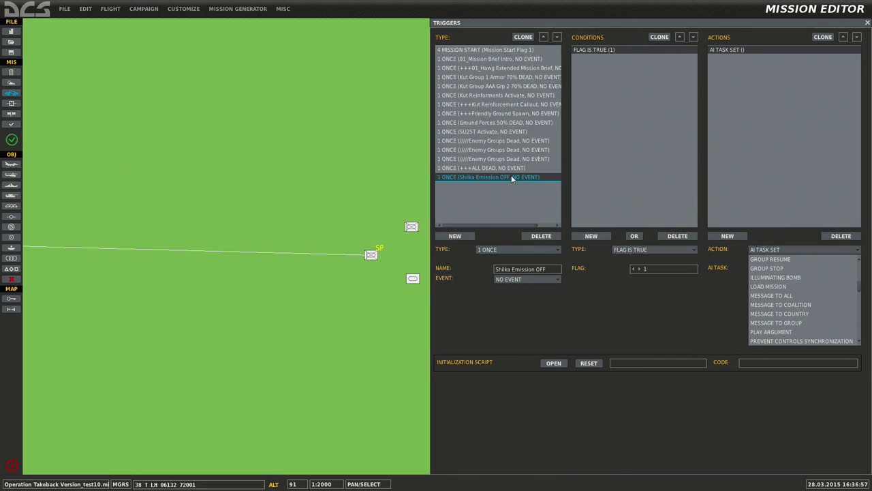
pyautogui.scroll(5, 767, 290)
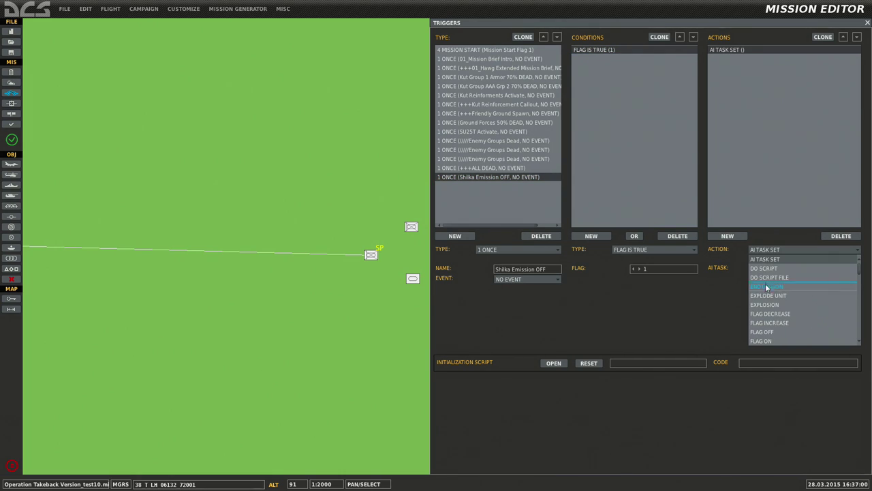
pyautogui.click(768, 289)
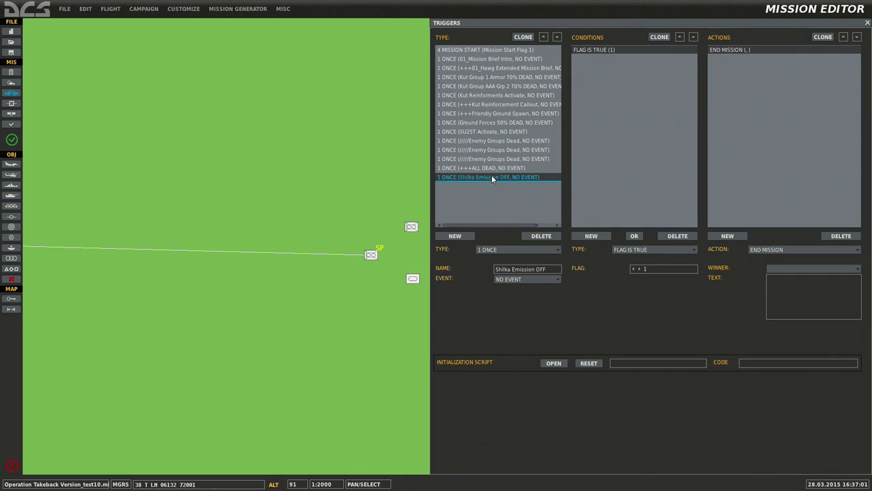
pyautogui.click(796, 269)
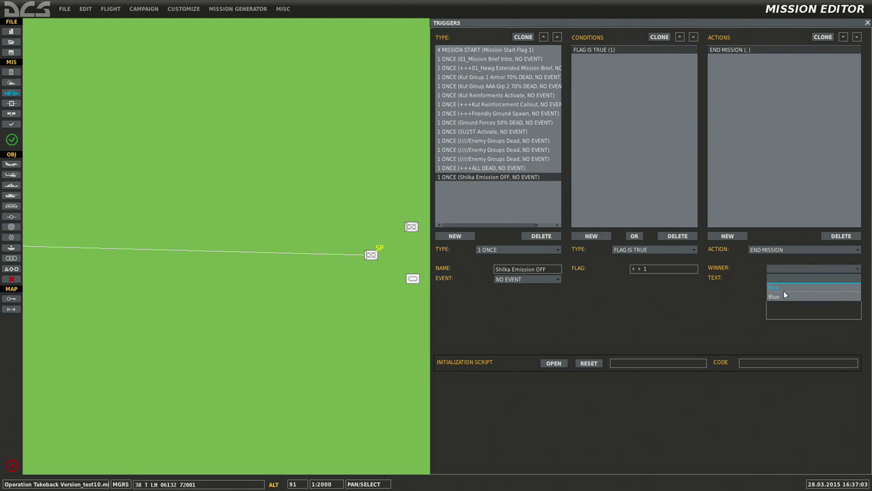
pyautogui.click(783, 296)
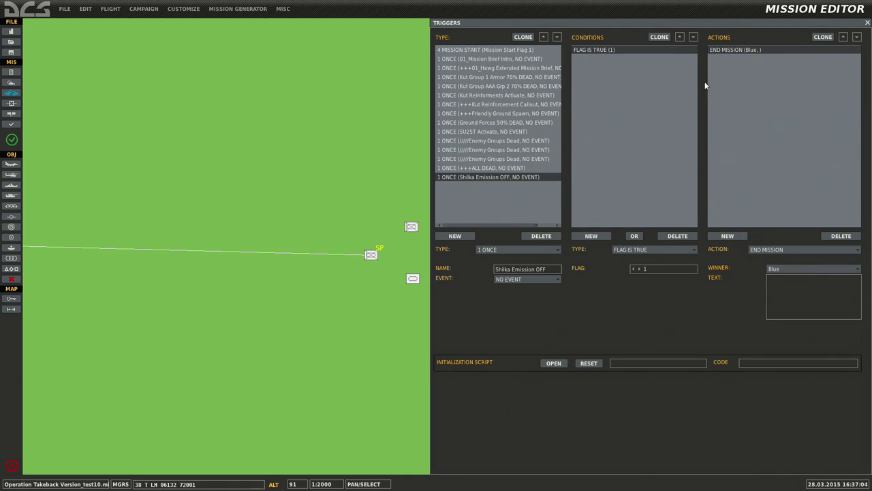
# Step: Examine the conditions and actions of the existing Kut triggers, especially the flags that activate the Kut reinforcements
pyautogui.click(491, 114)
pyautogui.click(490, 106)
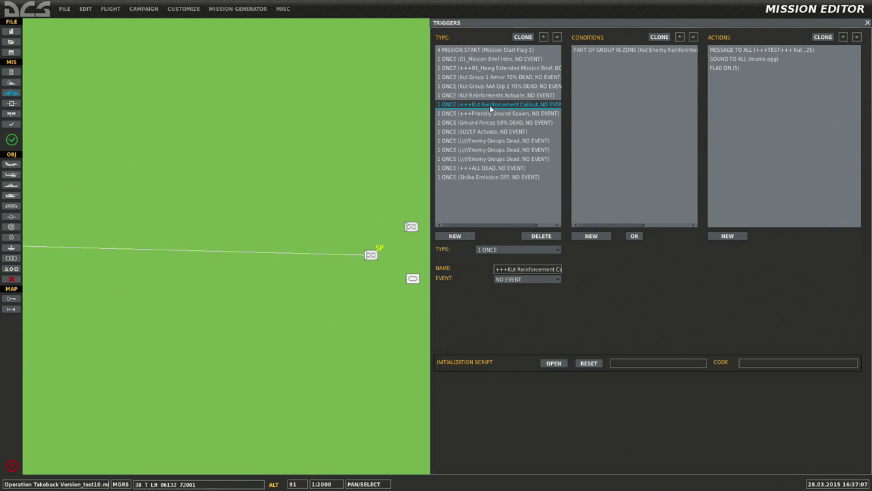
pyautogui.click(493, 96)
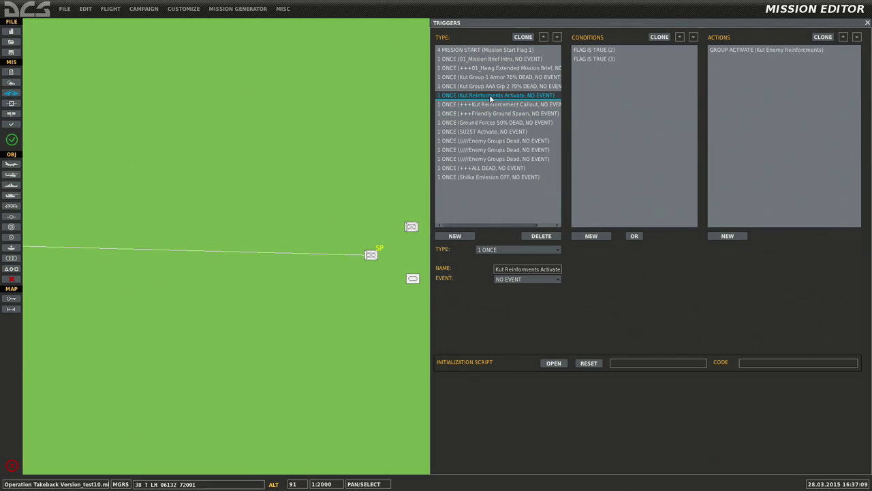
pyautogui.click(499, 87)
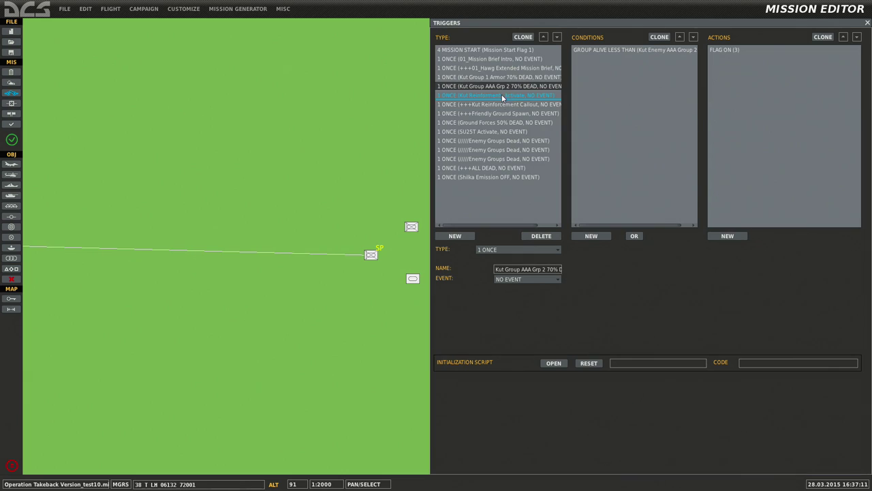
pyautogui.click(501, 77)
pyautogui.click(503, 87)
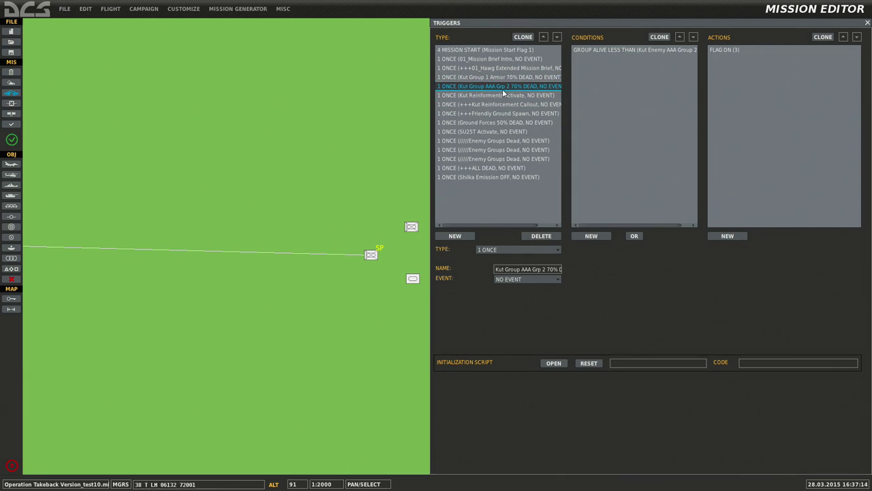
pyautogui.click(502, 78)
pyautogui.click(503, 86)
pyautogui.click(501, 78)
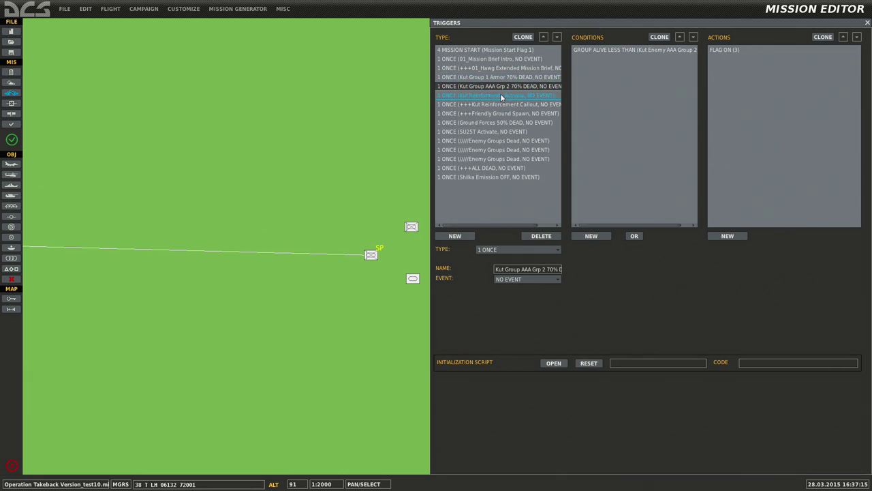
pyautogui.click(502, 87)
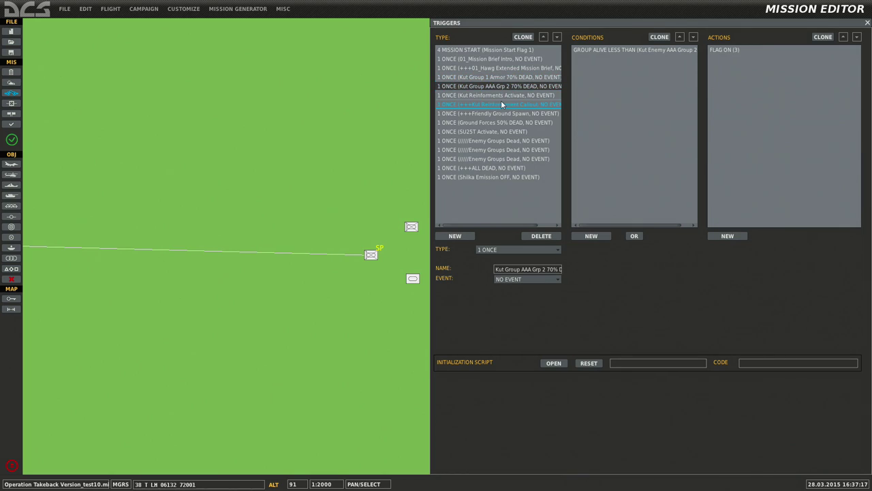
pyautogui.click(499, 96)
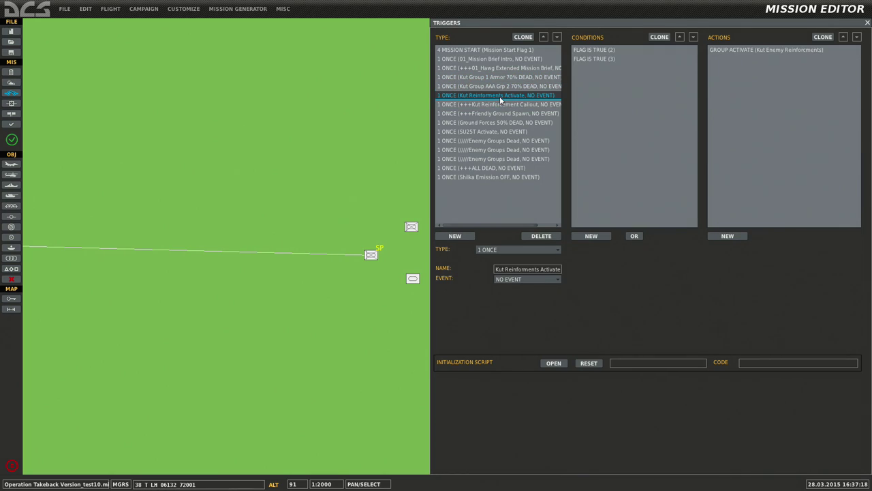
pyautogui.click(728, 53)
pyautogui.click(605, 59)
pyautogui.click(508, 104)
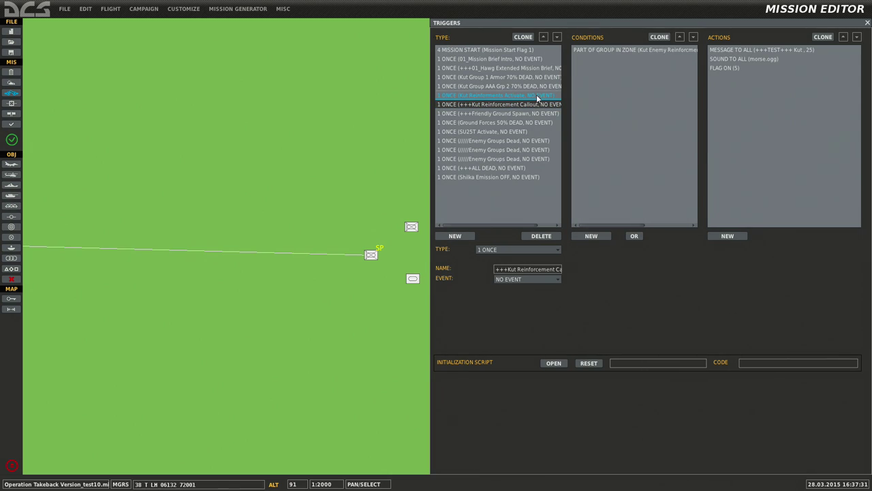
pyautogui.click(537, 99)
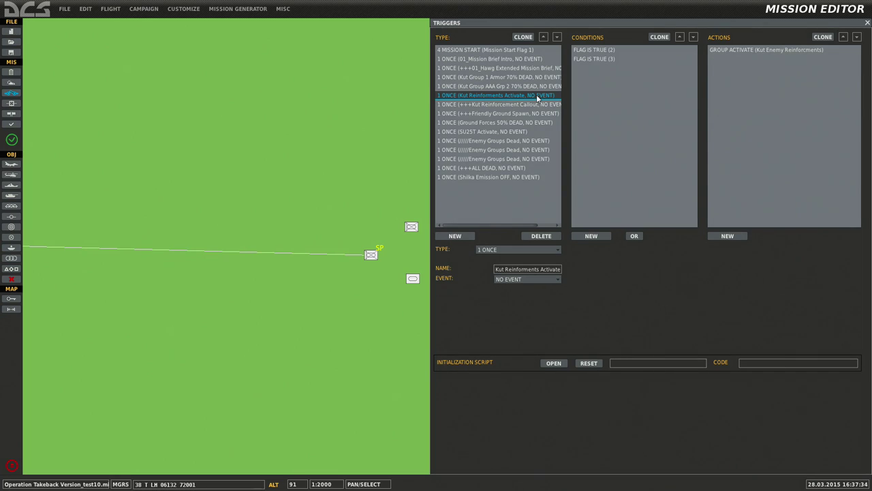
# Step: Set the Shilka Emission OFF trigger's condition to flag 2, clone it for flag 3, and compare with the Kut Reinforments Activate trigger
pyautogui.click(506, 177)
pyautogui.click(596, 49)
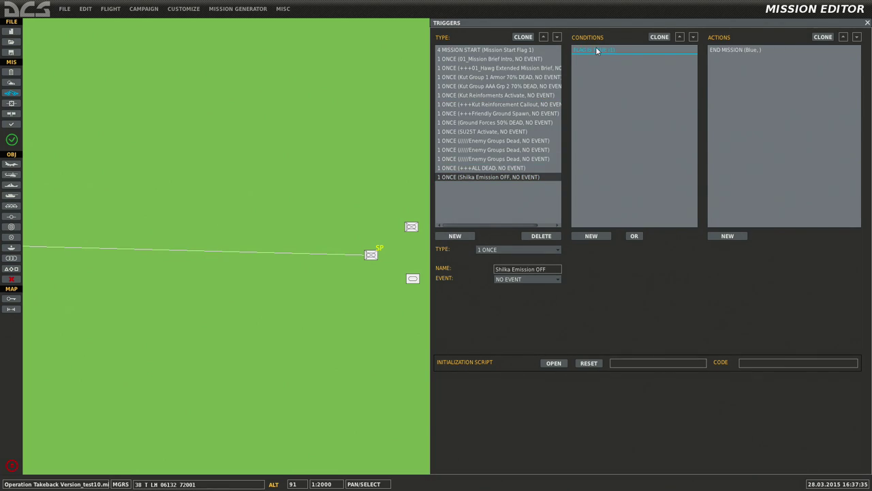
pyautogui.click(648, 249)
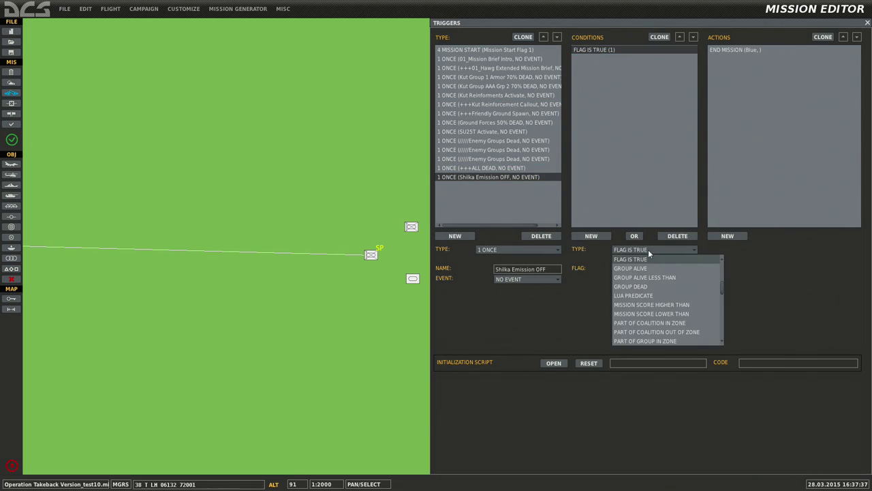
pyautogui.click(648, 249)
pyautogui.click(641, 269)
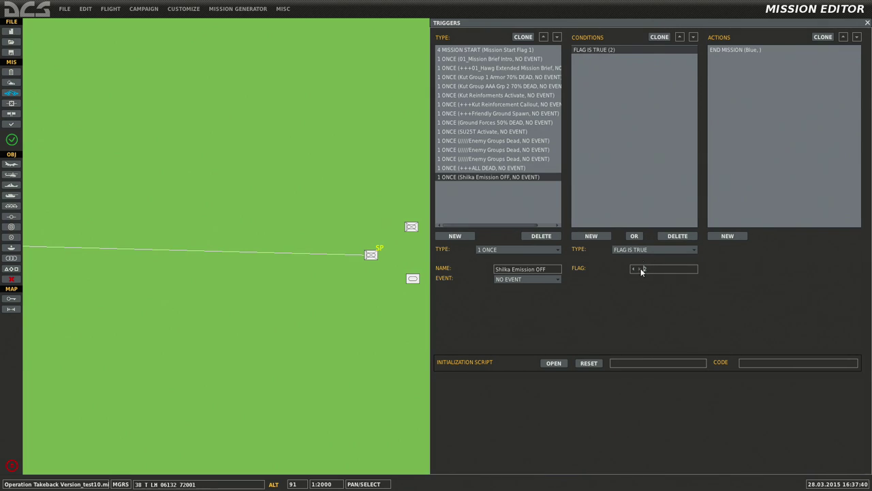
pyautogui.click(660, 37)
pyautogui.click(641, 269)
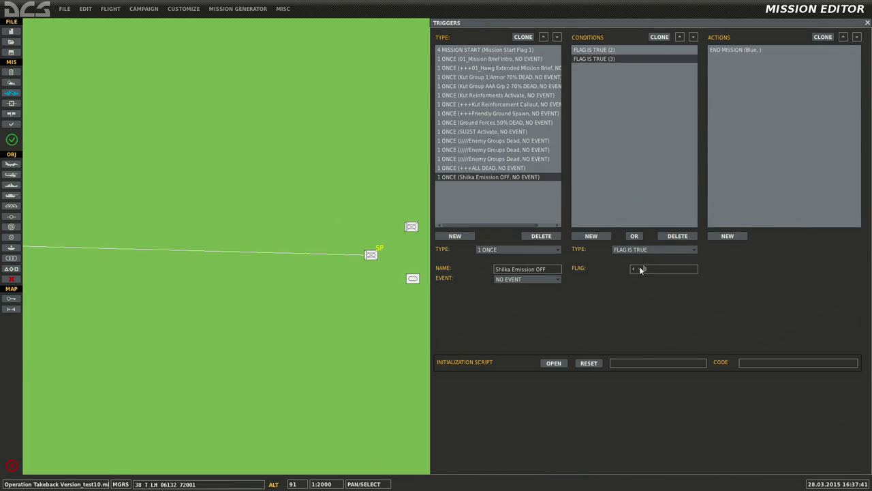
pyautogui.click(497, 85)
pyautogui.click(497, 95)
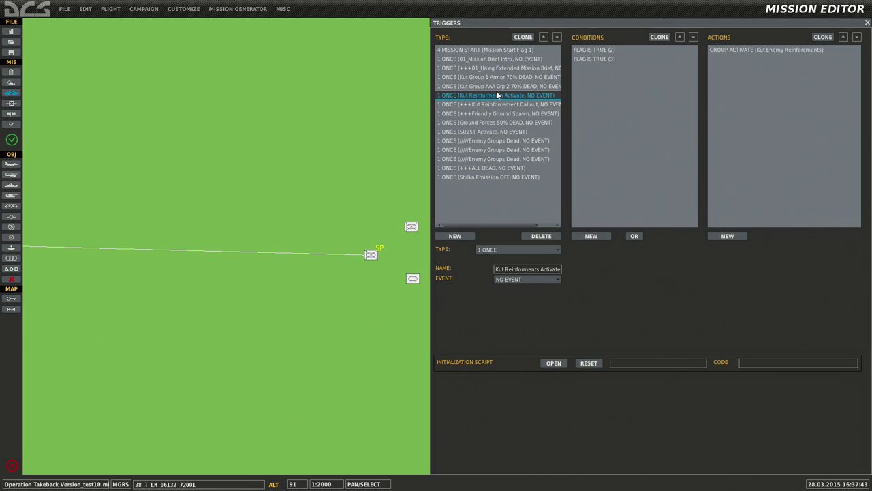
# Step: Change the Shilka Emission OFF trigger's End Mission action to Unit Emission Off for unit 001_Shilka 1
pyautogui.click(514, 178)
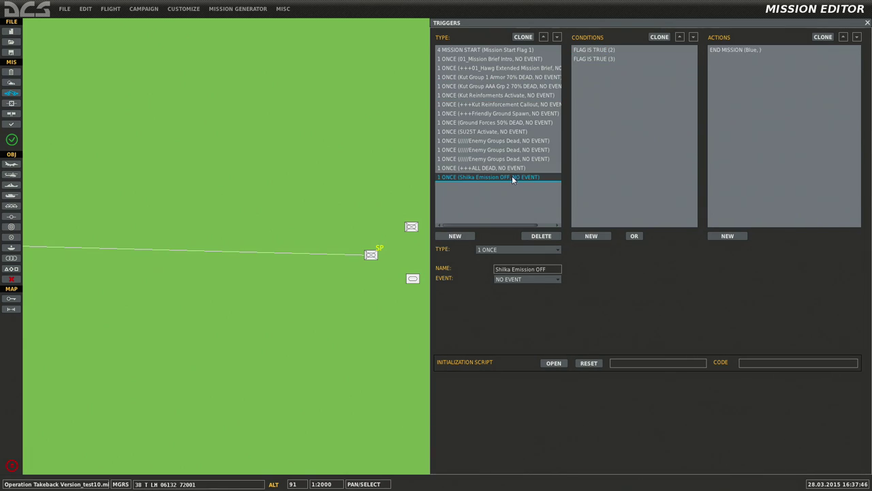
pyautogui.click(736, 50)
pyautogui.click(797, 249)
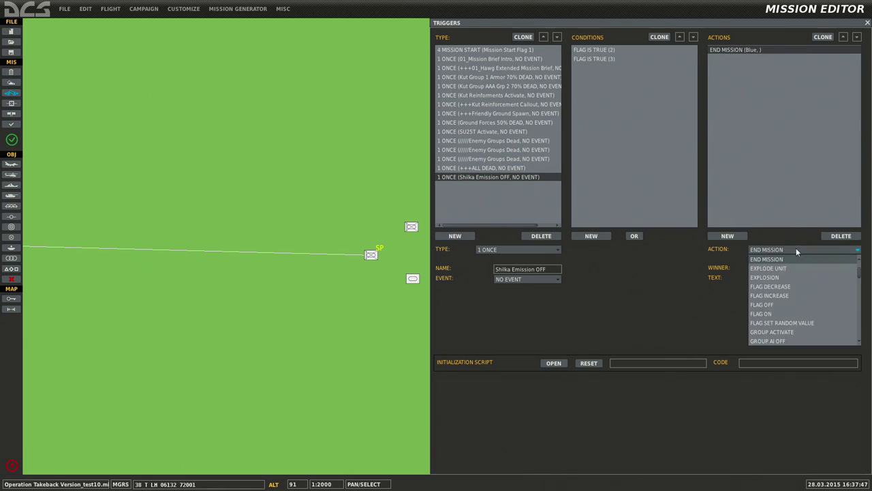
pyautogui.scroll(-3, 792, 284)
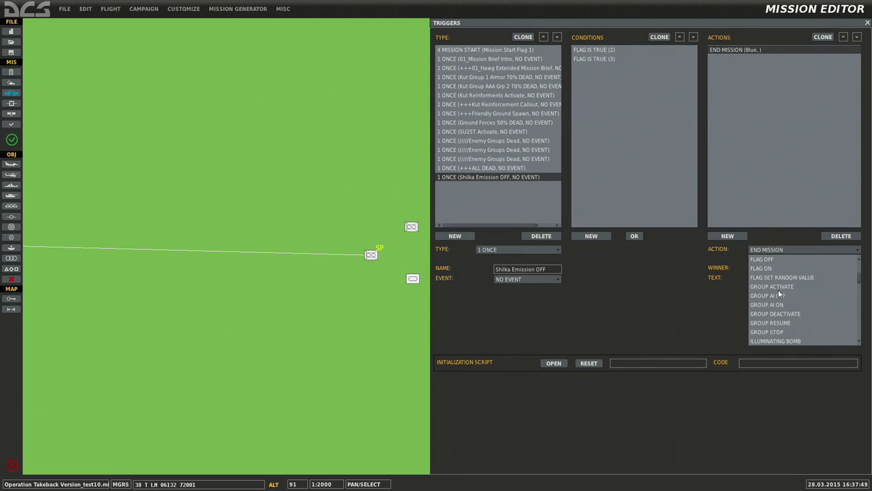
pyautogui.scroll(-10, 781, 294)
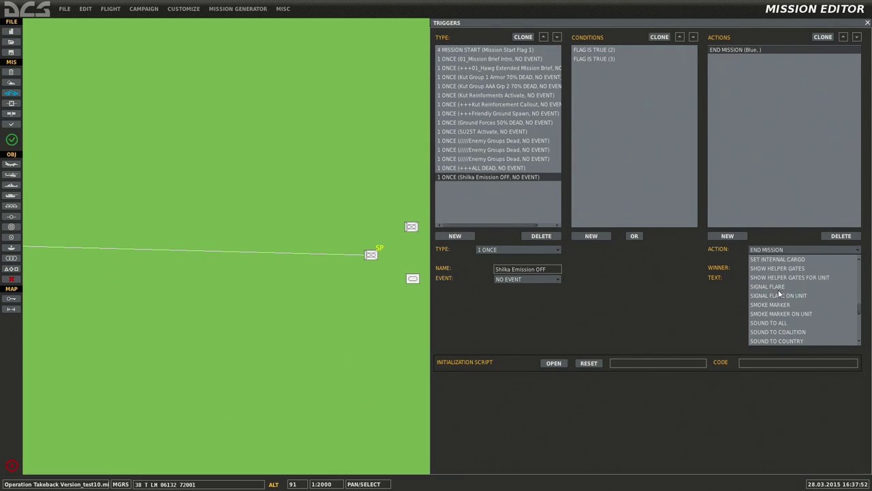
pyautogui.scroll(-10, 779, 293)
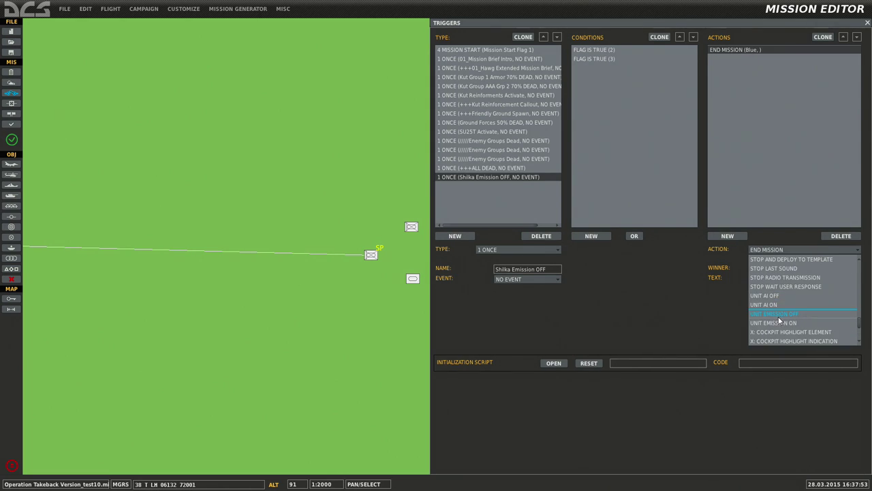
pyautogui.click(777, 316)
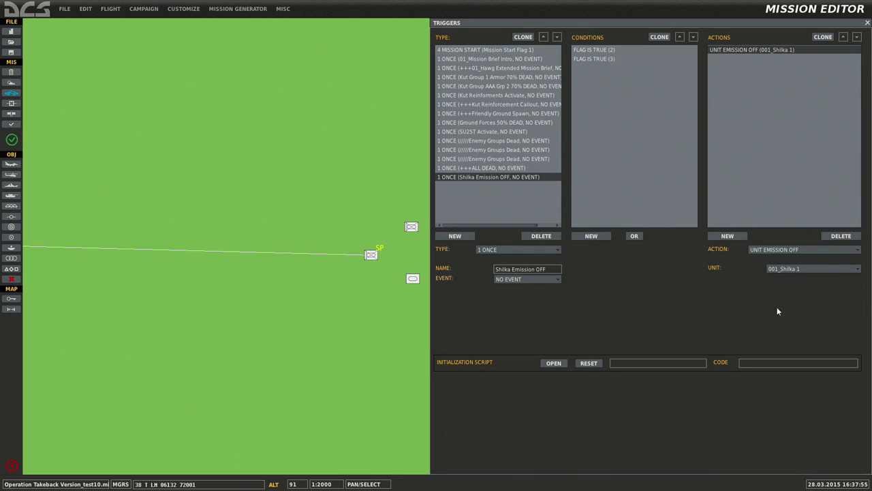
pyautogui.click(792, 270)
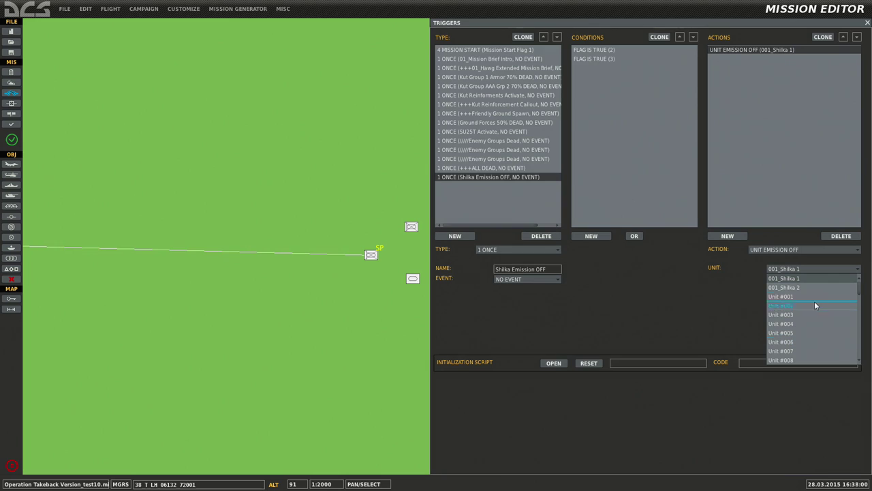
pyautogui.moveTo(862, 291)
pyautogui.mouseDown()
pyautogui.moveTo(860, 348)
pyautogui.moveTo(864, 281)
pyautogui.mouseUp()
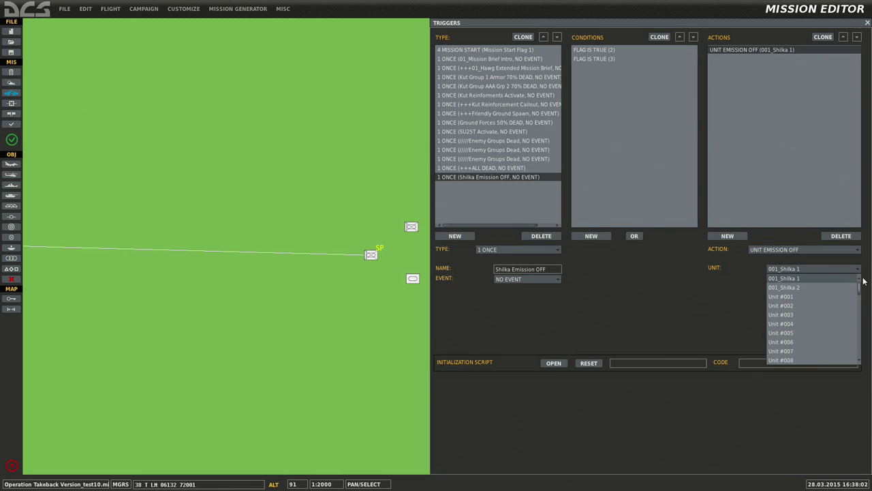
pyautogui.click(784, 280)
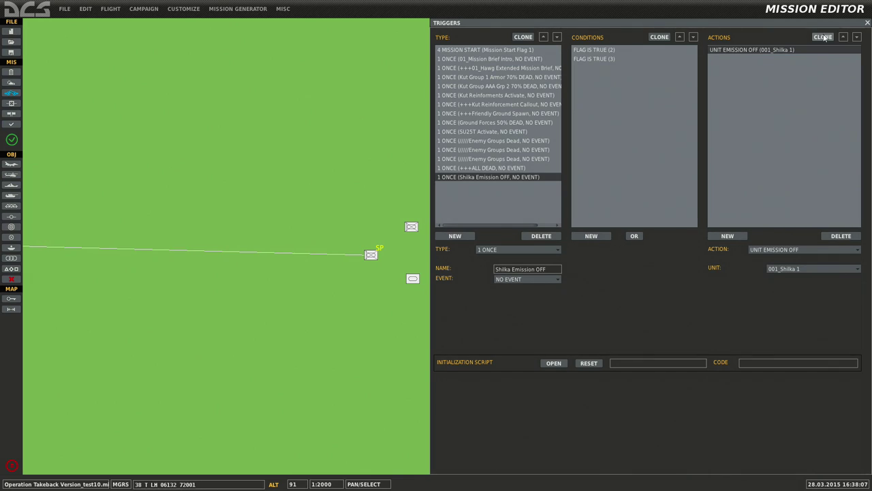
# Step: Clone the Unit Emission Off action and assign the copy to unit 001_Shilka 2
pyautogui.click(823, 37)
pyautogui.click(793, 269)
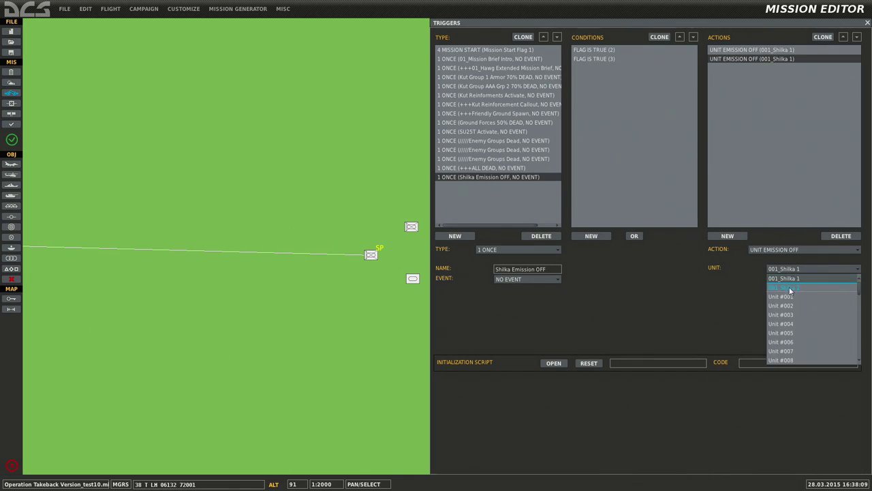
pyautogui.click(784, 289)
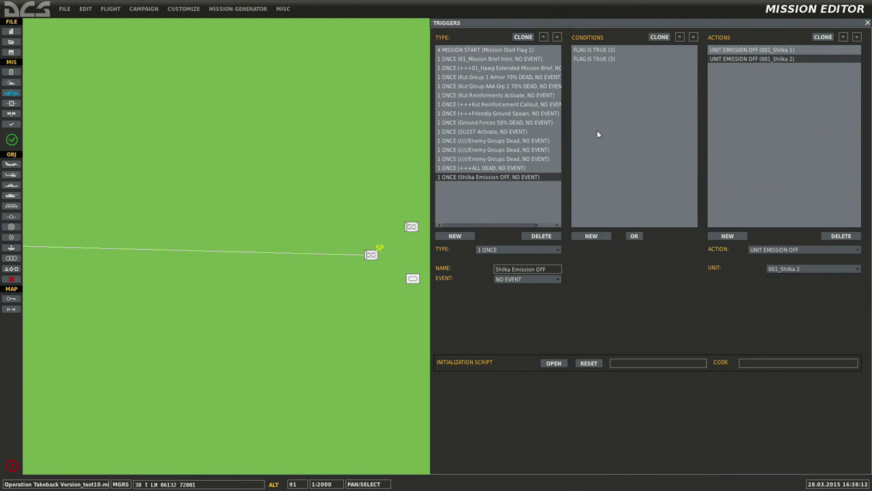
# Step: Examine the Kut Reinforcement Callout trigger's group-in-zone condition, its actions and the Enemy Reinforcement Trigger zone on the map
pyautogui.click(504, 106)
pyautogui.scroll(-10, 157, 224)
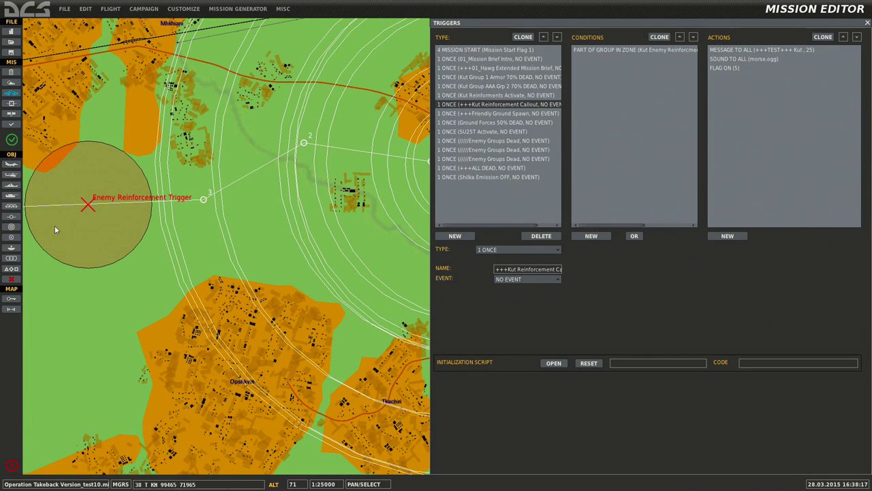
pyautogui.click(625, 52)
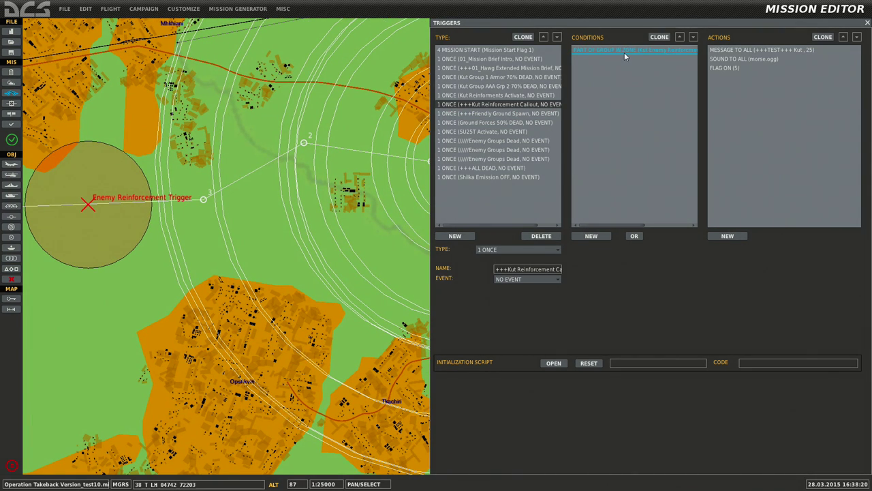
pyautogui.click(626, 49)
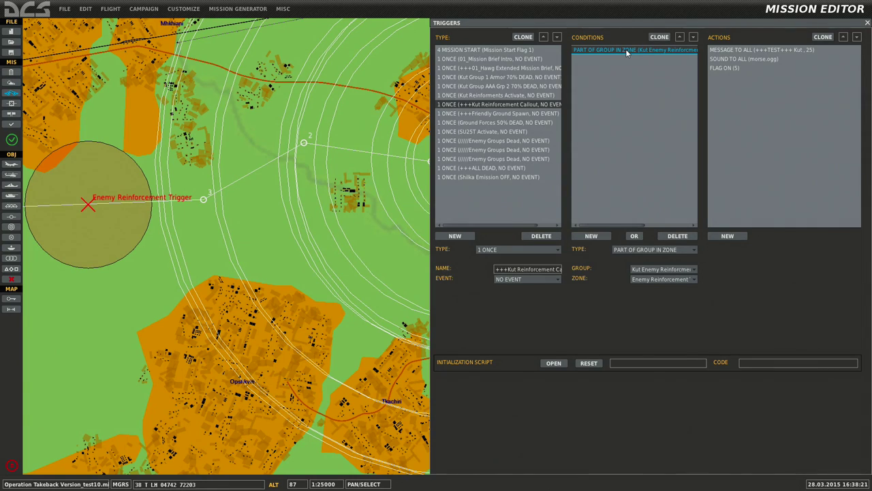
pyautogui.click(661, 279)
pyautogui.click(661, 279)
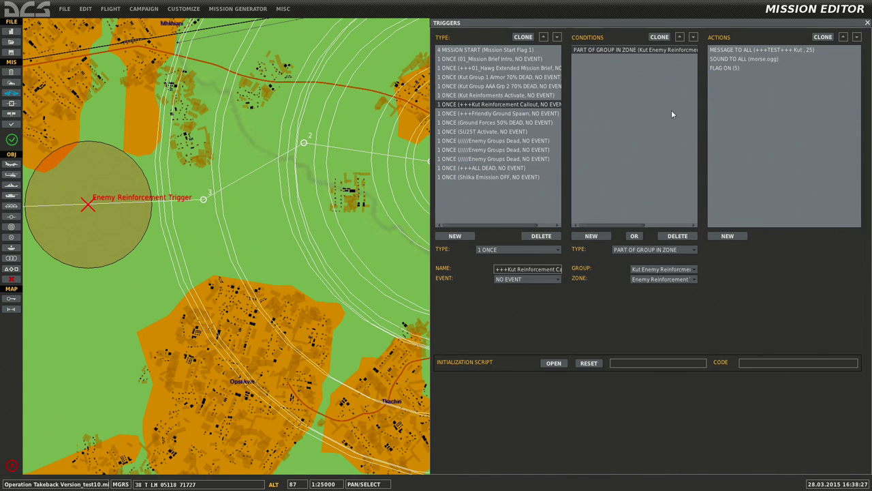
# Step: Clone the Shilka Emission OFF trigger and rename the copy Shilka Emission ON
pyautogui.click(487, 177)
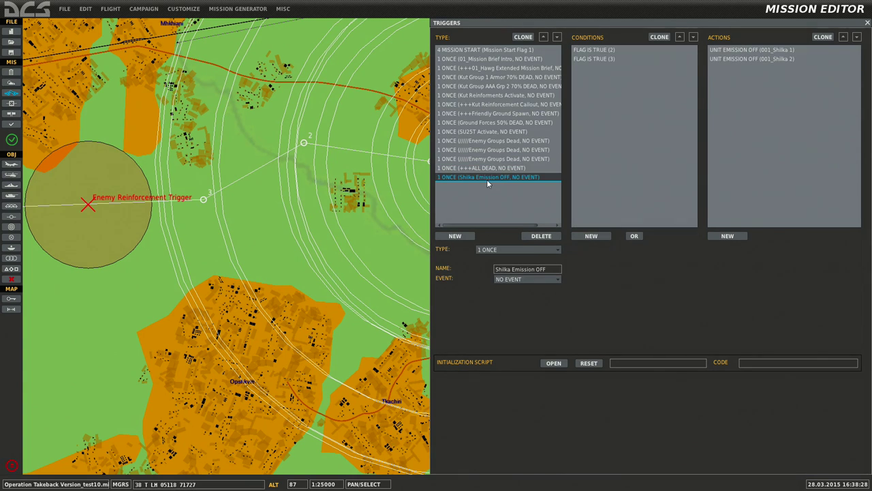
pyautogui.click(524, 37)
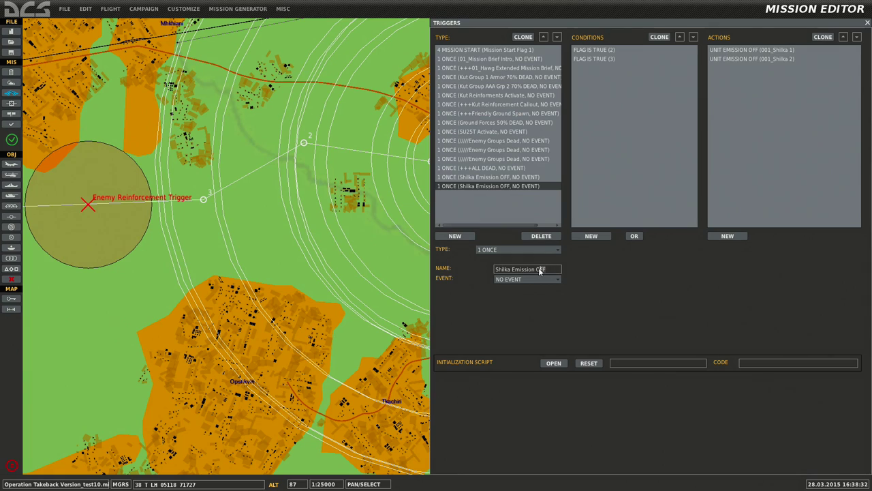
pyautogui.write('ON')
# Step: Delete the flag 2 and flag 3 conditions from the Shilka Emission ON trigger
pyautogui.click(597, 51)
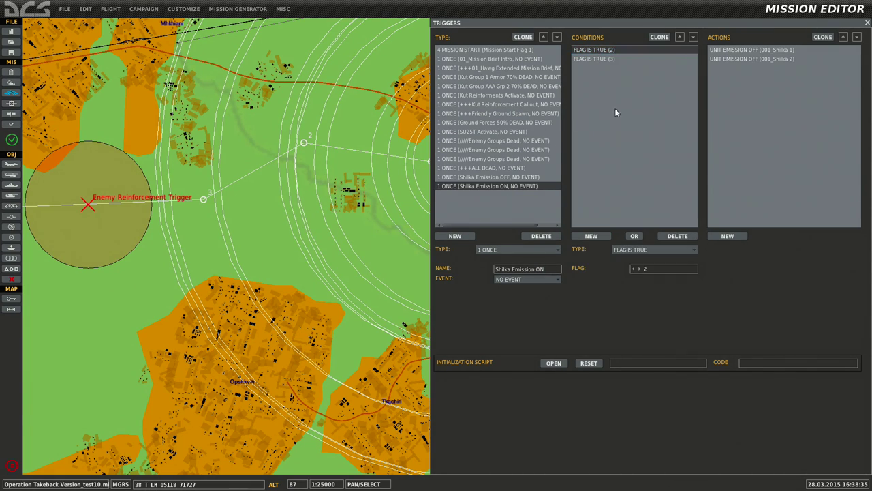
pyautogui.click(642, 249)
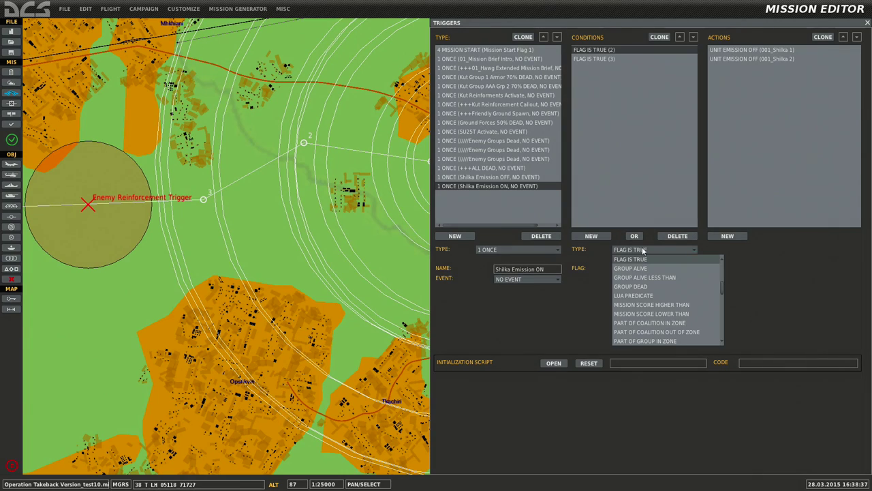
pyautogui.click(646, 260)
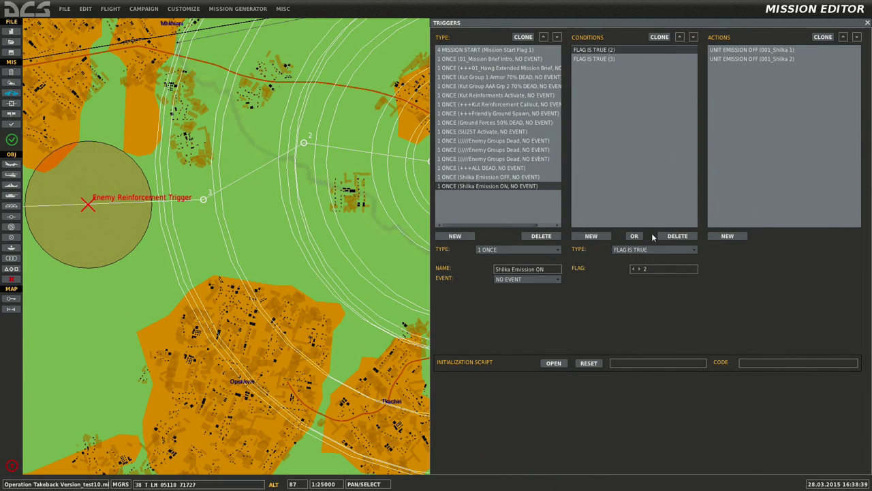
pyautogui.click(656, 270)
pyautogui.click(678, 236)
pyautogui.click(677, 236)
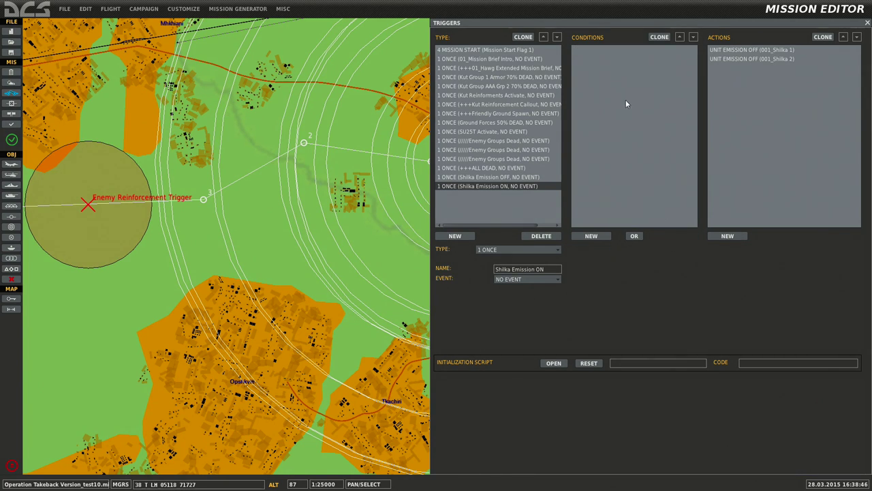
# Step: Add a Time Since Flag condition to the Shilka Emission ON trigger with flag 5 and 1 second
pyautogui.click(591, 236)
pyautogui.click(651, 250)
pyautogui.scroll(-5, 652, 287)
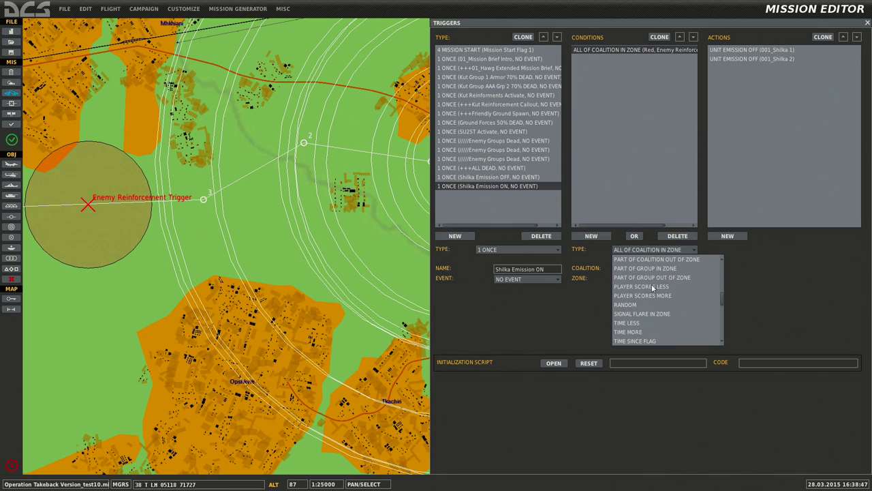
pyautogui.scroll(-3, 652, 288)
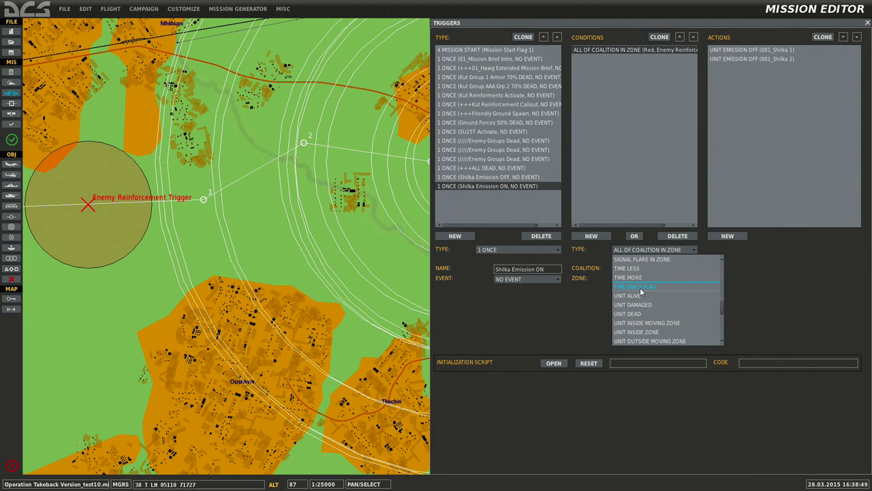
pyautogui.click(638, 286)
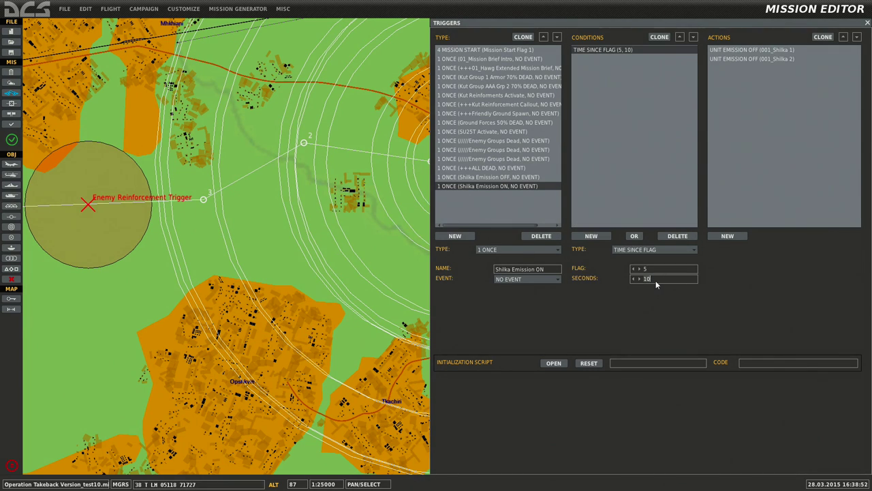
pyautogui.press('BackSpace')
# Step: Change both actions of the Shilka Emission ON trigger to Unit Emission On for 001_Shilka 1 and 001_Shilka 2
pyautogui.click(758, 51)
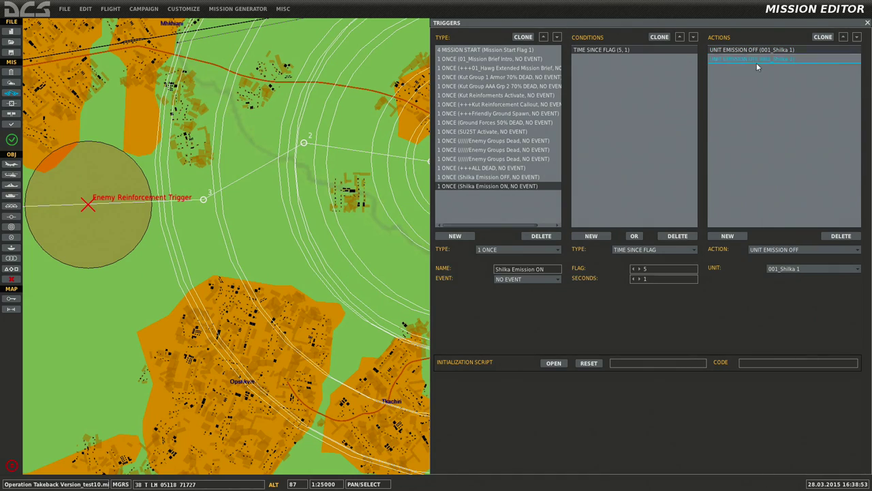
pyautogui.click(792, 269)
pyautogui.click(790, 274)
pyautogui.click(790, 249)
pyautogui.click(773, 269)
pyautogui.click(797, 60)
pyautogui.click(790, 249)
pyautogui.click(784, 264)
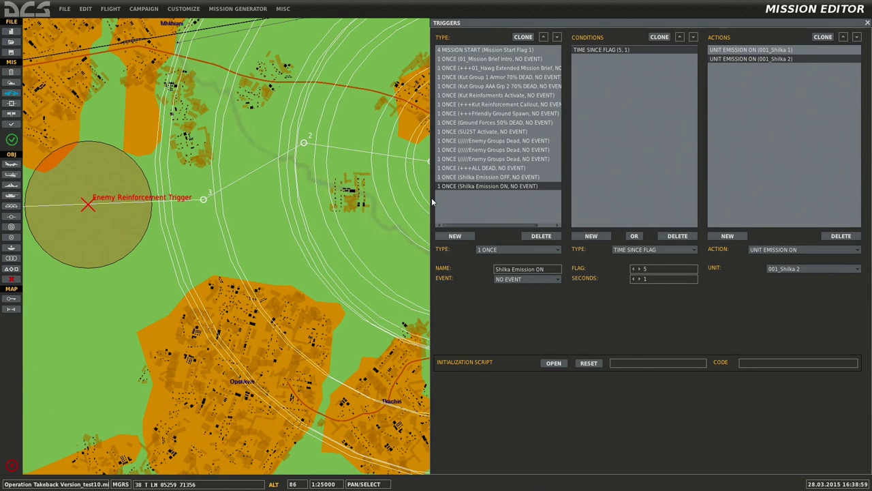
# Step: Examine the Kut Enemy Reinforcements group's route from its start through the Enemy Reinforcement Trigger zone to the target area
pyautogui.click(410, 195)
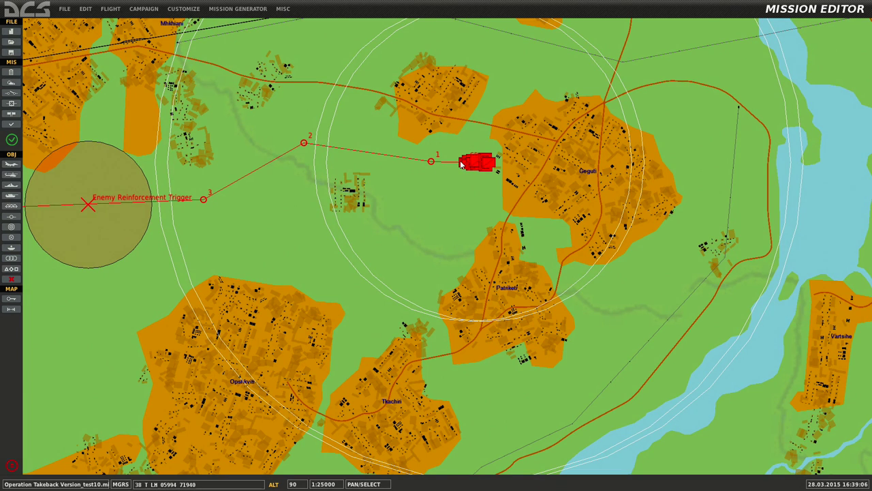
pyautogui.scroll(2, 462, 164)
pyautogui.click(484, 169)
pyautogui.scroll(-1, 479, 173)
pyautogui.scroll(-1, 479, 173)
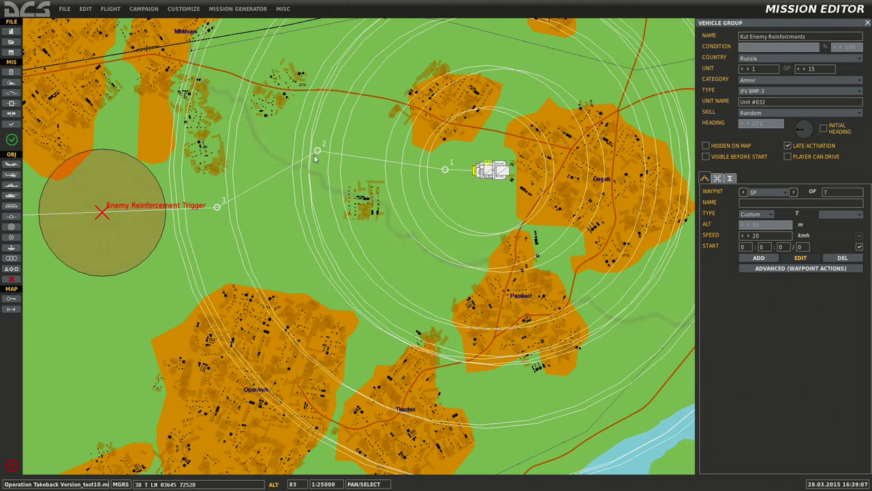
pyautogui.moveTo(218, 208); pyautogui.dragTo(392, 186, button='right')
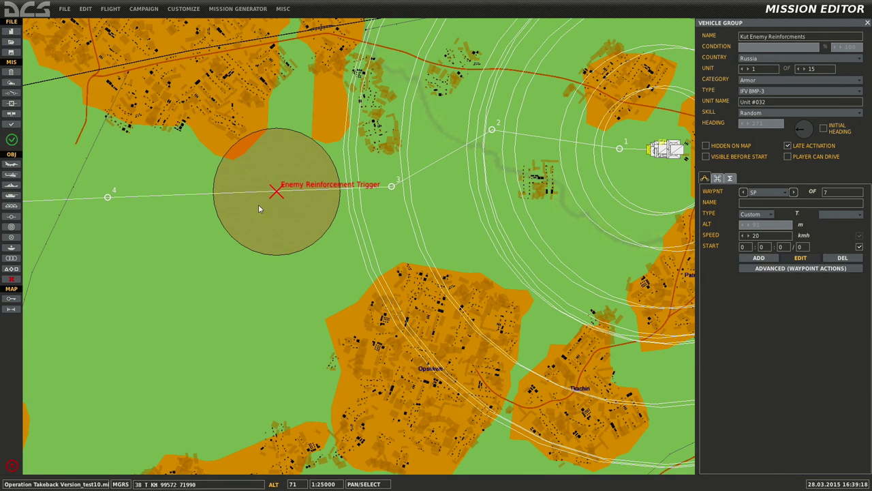
pyautogui.scroll(-1, 317, 195)
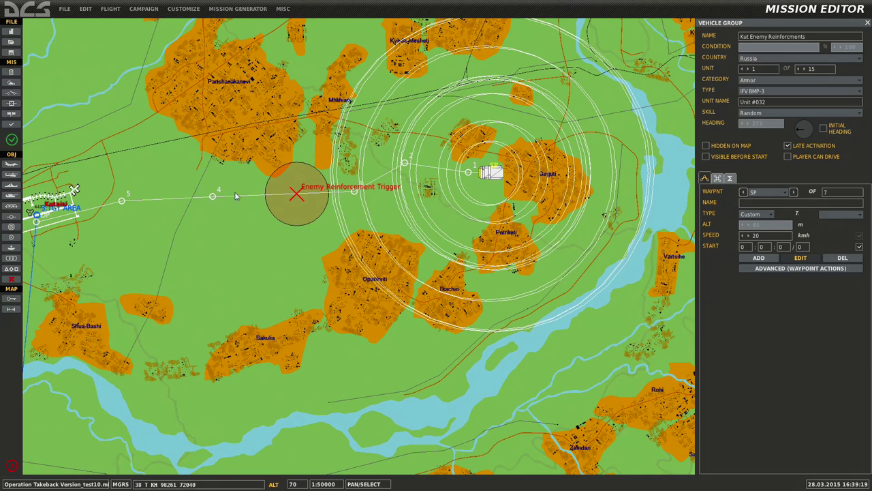
pyautogui.moveTo(154, 167); pyautogui.dragTo(306, 189)
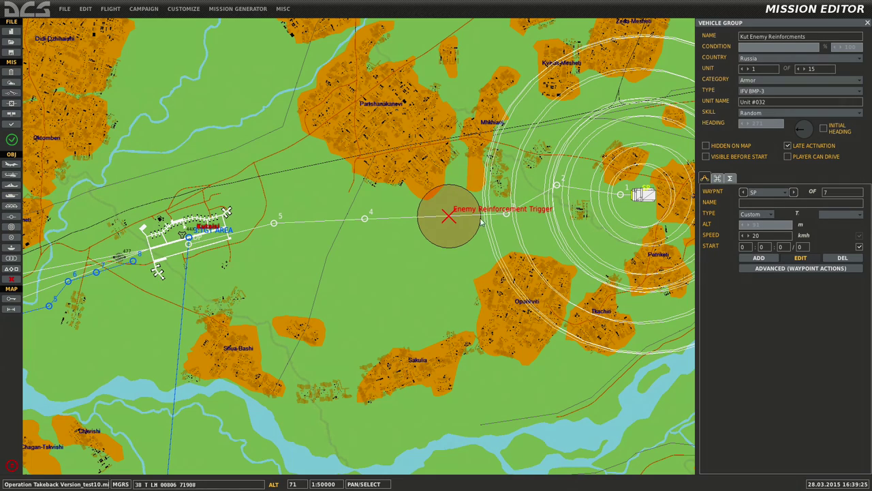
pyautogui.moveTo(559, 226); pyautogui.dragTo(446, 232)
# Step: Inspect individual vehicles in the Kut Enemy Reinforcements formation at the start of its route
pyautogui.scroll(5, 530, 203)
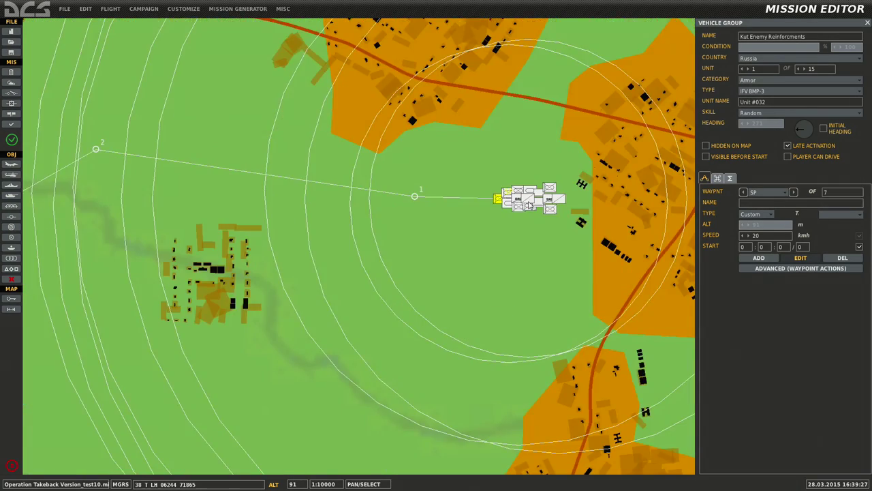
pyautogui.scroll(-1, 554, 198)
pyautogui.scroll(1, 557, 196)
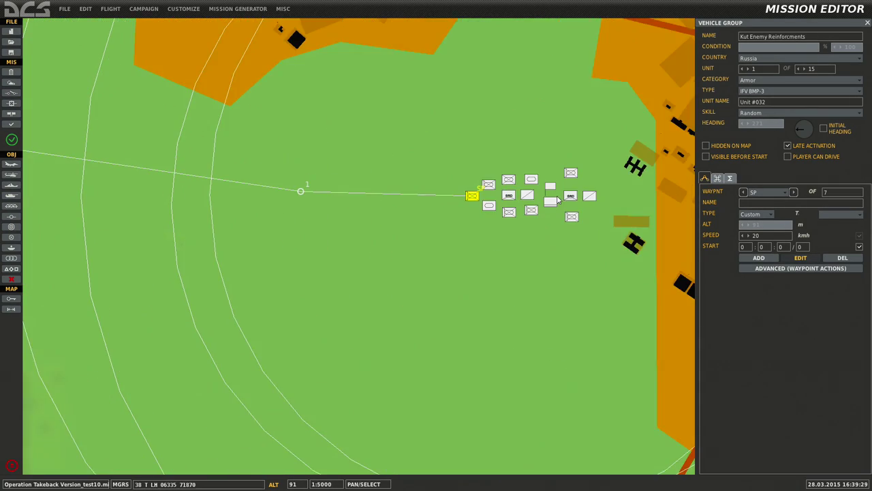
pyautogui.click(509, 213)
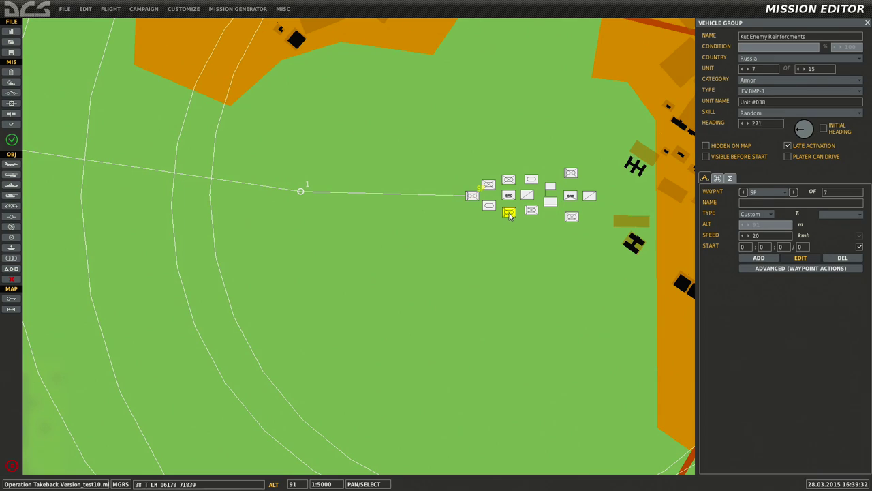
pyautogui.click(512, 180)
pyautogui.click(531, 212)
pyautogui.scroll(-3, 530, 155)
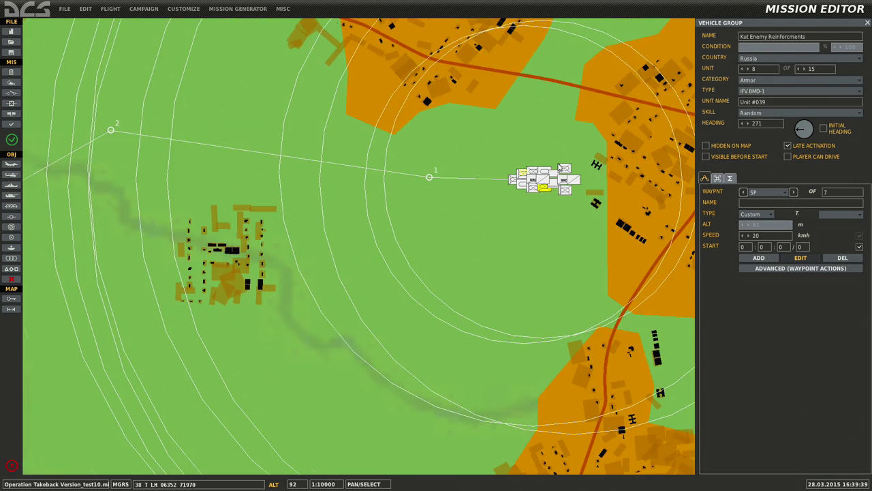
# Step: Inspect the two Shilka units in the Kut Enemy Reinforcements formation at the start of its route
pyautogui.moveTo(549, 193); pyautogui.dragTo(539, 235, button='right')
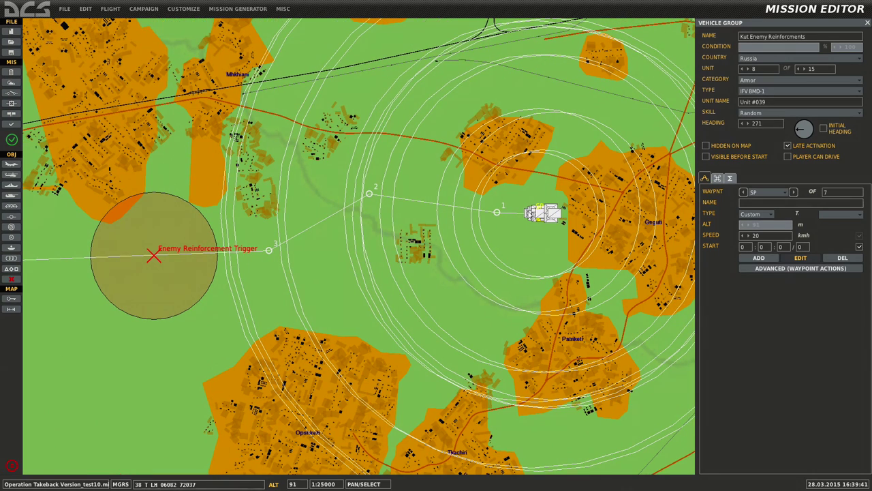
pyautogui.scroll(3, 550, 220)
pyautogui.scroll(2, 551, 220)
pyautogui.click(570, 167)
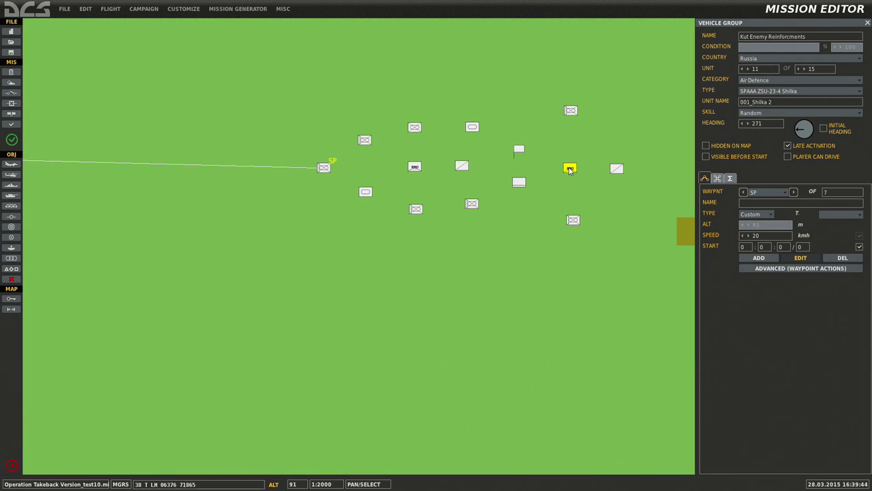
pyautogui.click(414, 168)
pyautogui.scroll(-4, 570, 172)
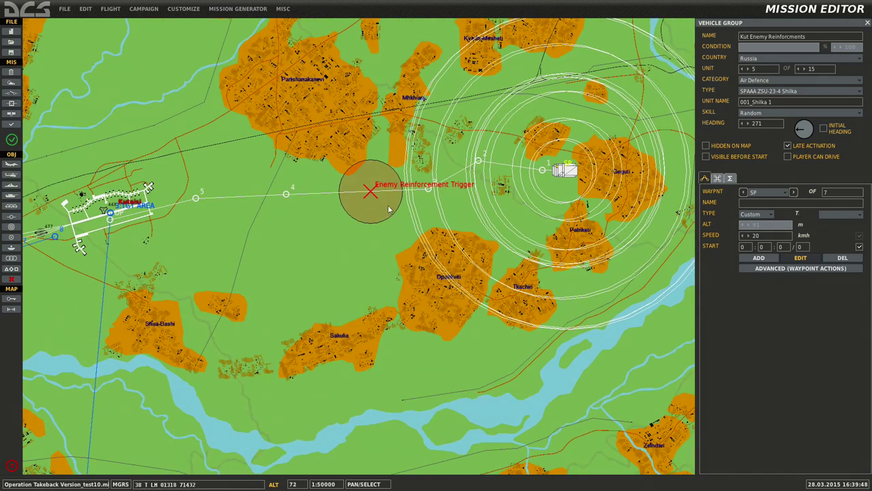
# Step: Examine the aircraft parking area at the western end of Kutaisi airfield
pyautogui.moveTo(256, 221); pyautogui.dragTo(488, 225)
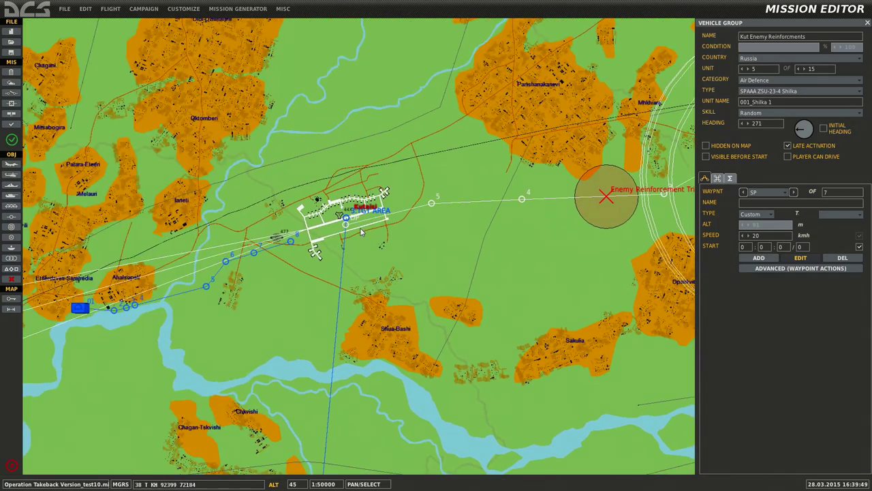
pyautogui.scroll(3, 361, 231)
pyautogui.scroll(1, 338, 177)
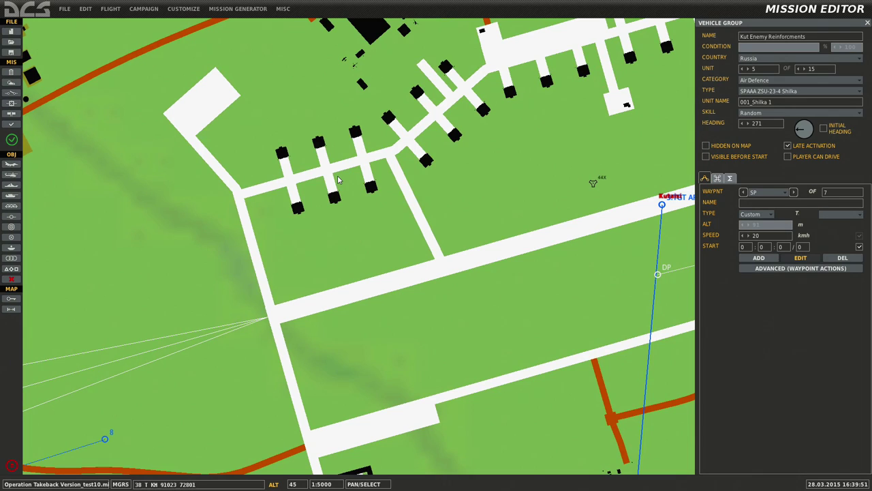
pyautogui.scroll(-2, 338, 180)
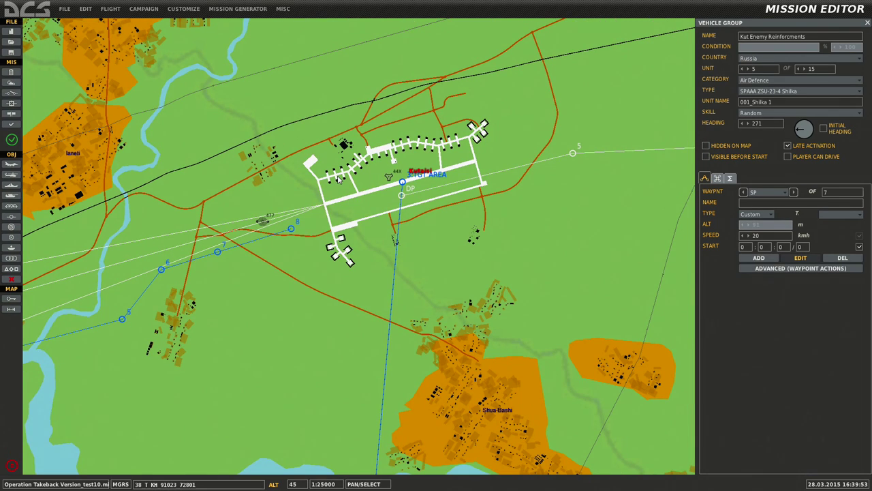
pyautogui.scroll(2, 327, 175)
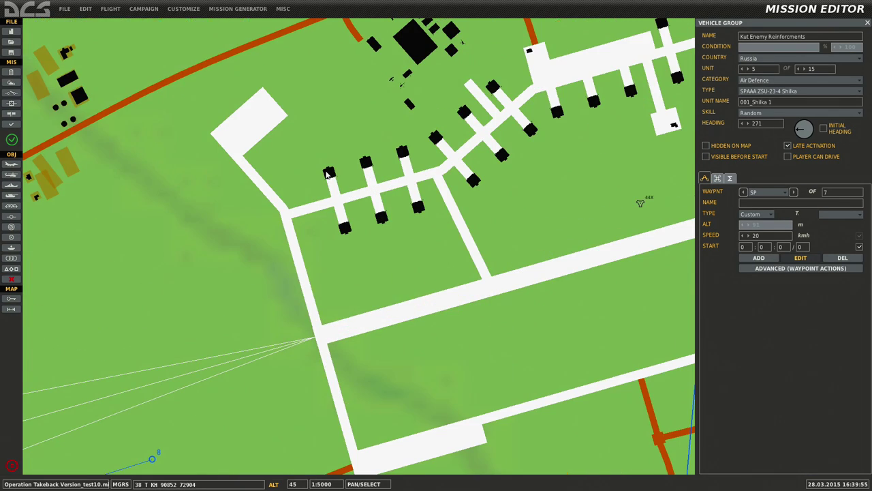
pyautogui.click(64, 9)
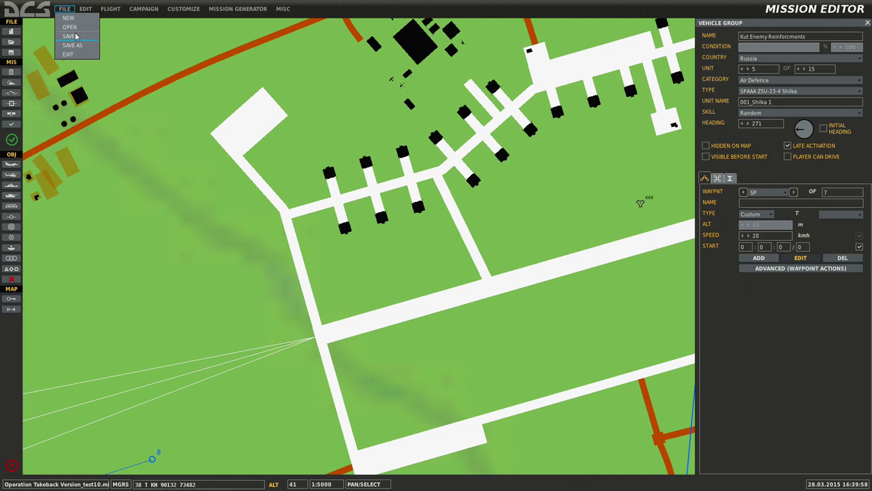
pyautogui.click(71, 27)
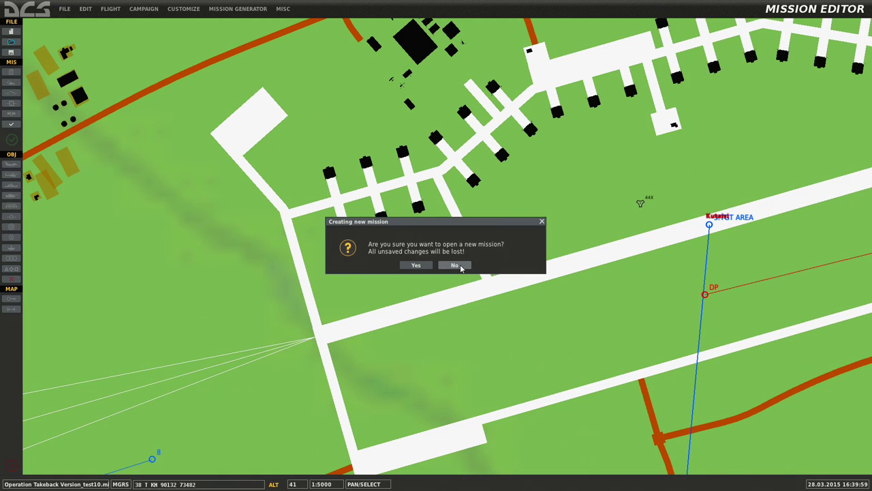
pyautogui.click(454, 265)
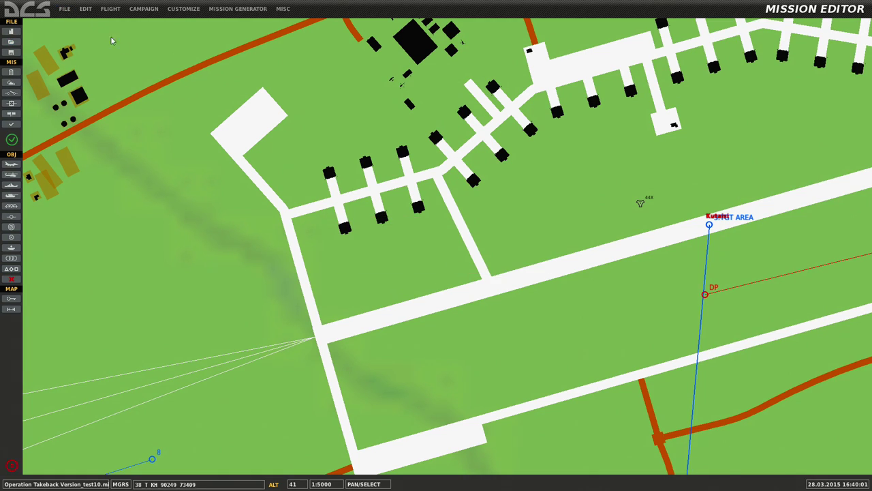
# Step: Save the mission under the new name Operation Takeback Version_test12.miz
pyautogui.click(64, 9)
pyautogui.click(73, 45)
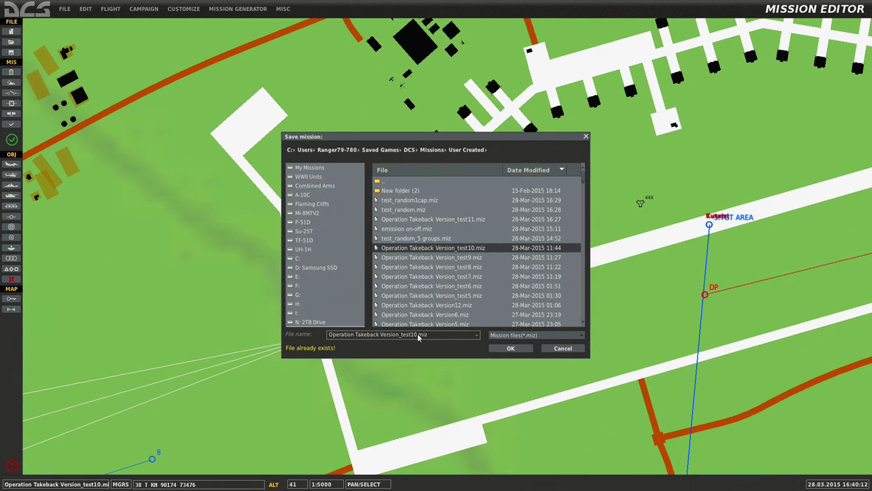
pyautogui.press('BackSpace')
pyautogui.click(511, 348)
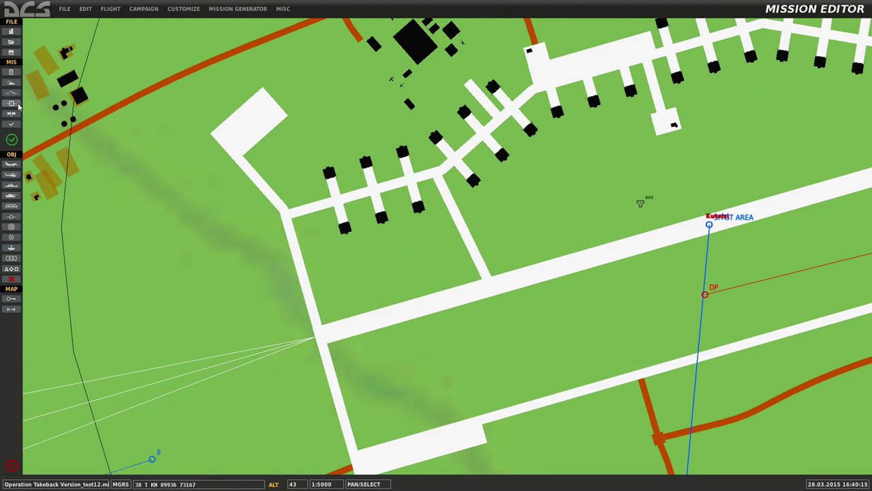
# Step: Place a new Russian airplane group on the westernmost parking stand of Kutaisi airfield
pyautogui.click(12, 165)
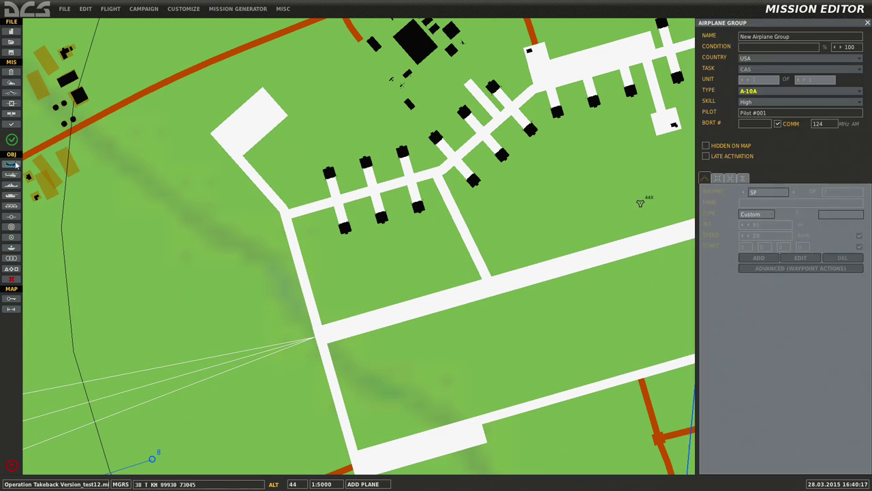
pyautogui.click(794, 58)
pyautogui.click(773, 79)
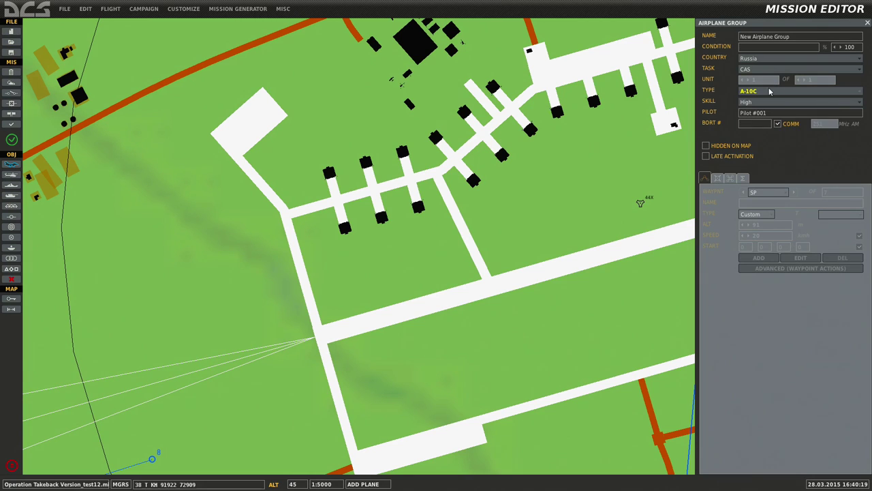
pyautogui.click(326, 173)
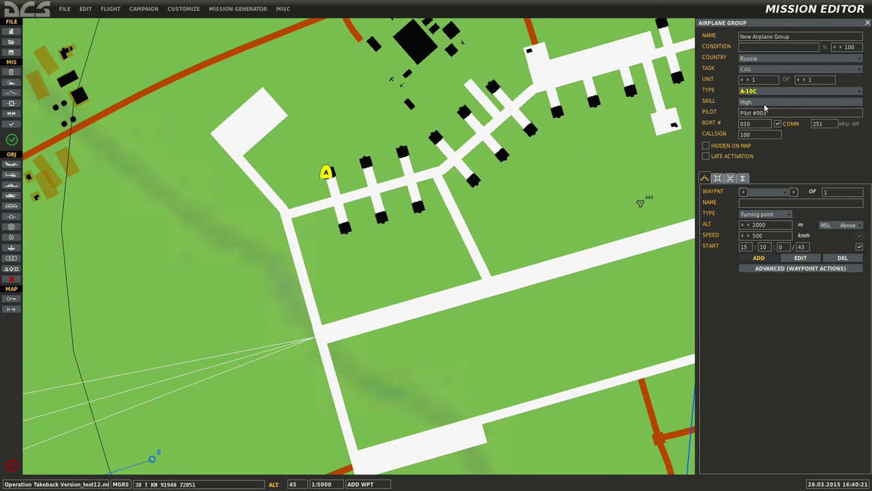
# Step: Set the new airplane group's task to CAP and its aircraft type to MiG-25PD
pyautogui.click(766, 93)
pyautogui.click(765, 66)
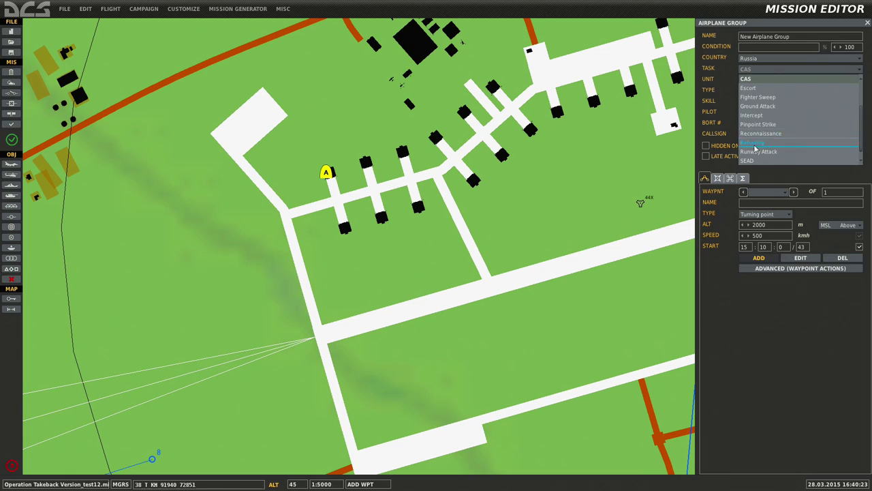
pyautogui.scroll(3, 758, 137)
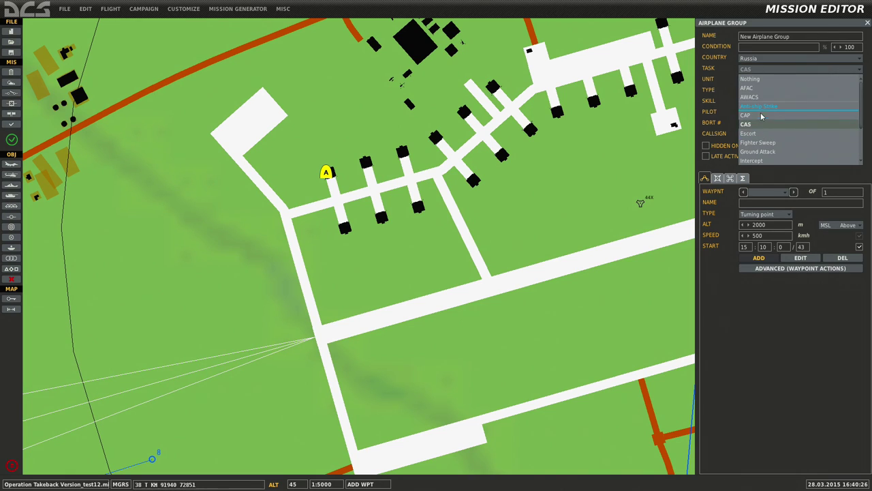
pyautogui.click(760, 112)
pyautogui.click(763, 92)
pyautogui.scroll(-3, 761, 150)
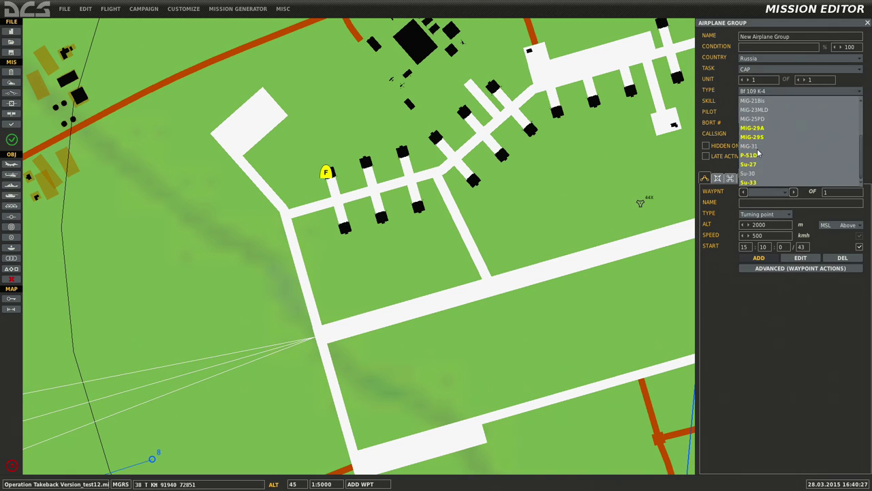
pyautogui.click(767, 120)
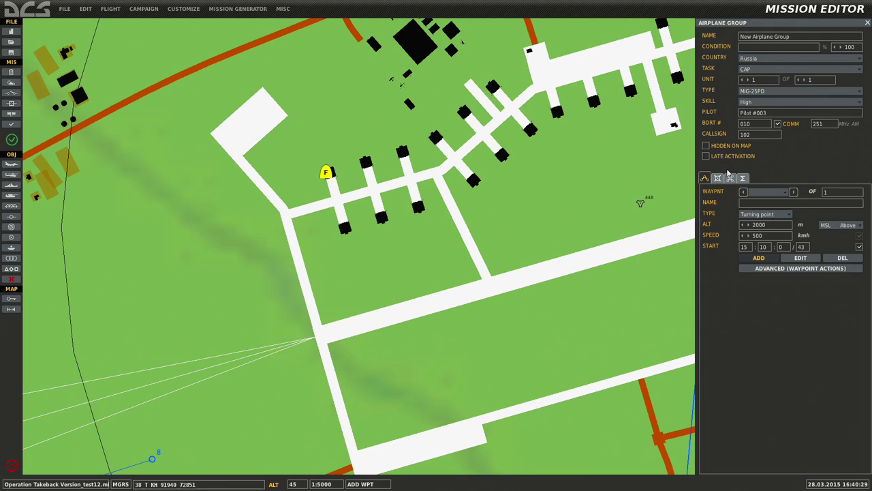
# Step: Set the MiG-25PD's skill to Random and give it the R-40R*2,R-40T*2 loadout
pyautogui.click(761, 102)
pyautogui.click(751, 147)
pyautogui.click(718, 178)
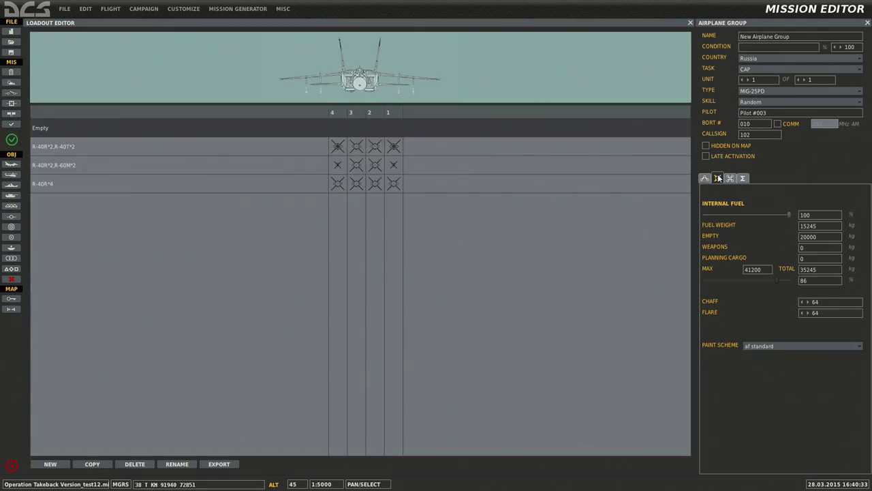
pyautogui.click(345, 148)
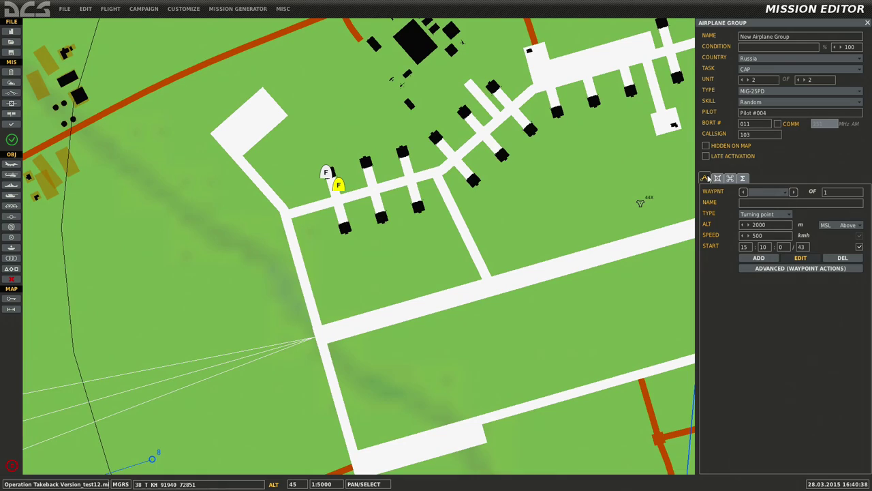
# Step: Enable late activation for the two-aircraft MiG-25PD group and set its starting waypoint type to Takeoff from ramp
pyautogui.click(705, 178)
pyautogui.click(707, 156)
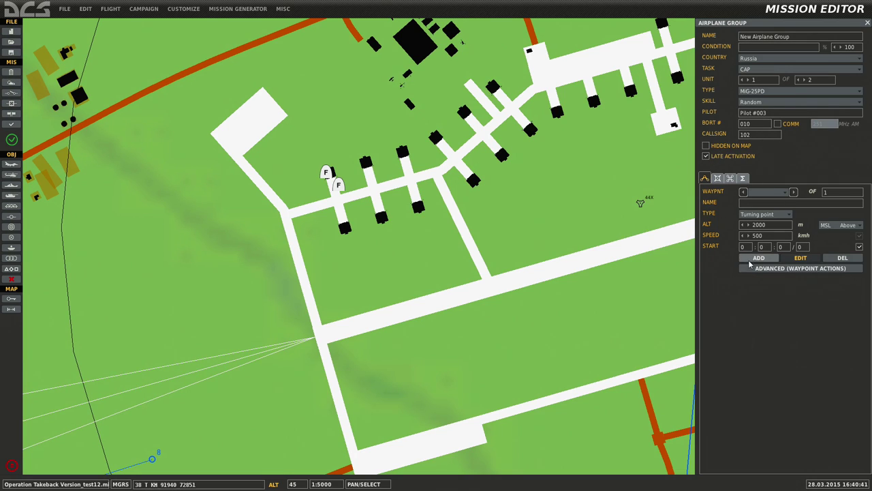
pyautogui.click(769, 217)
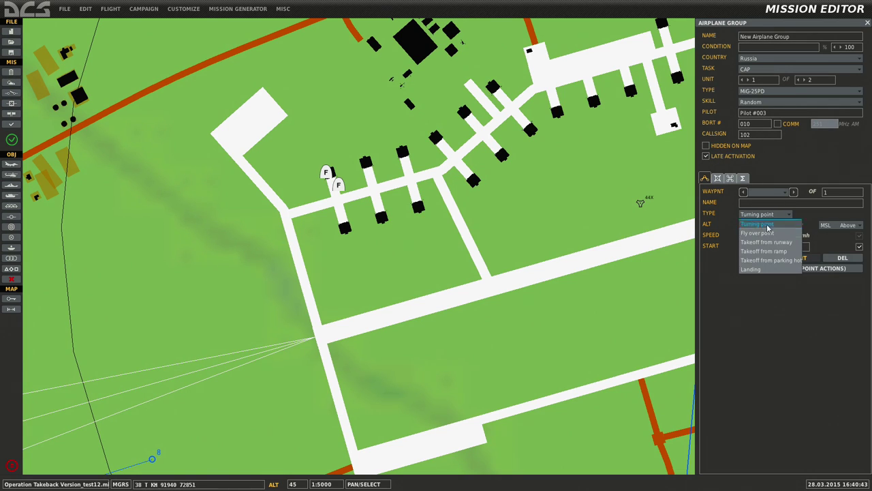
pyautogui.click(769, 252)
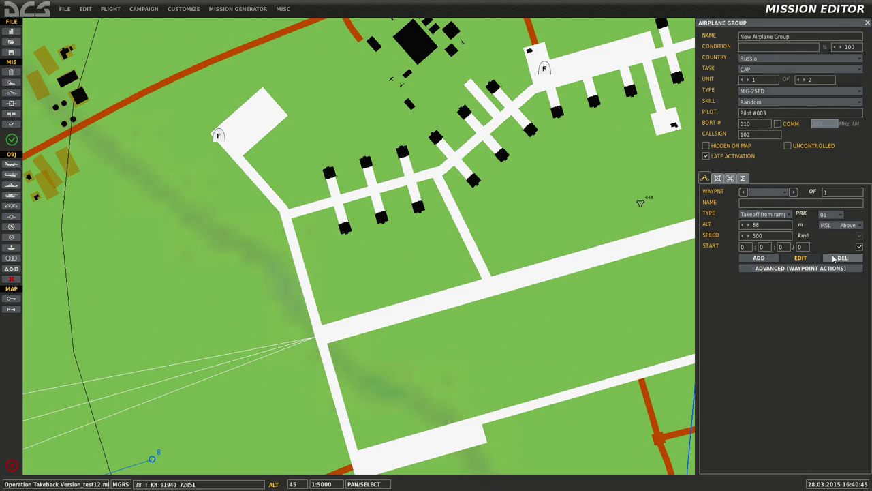
# Step: Assign parking spot 22 to the first MiG-25PD and parking spot 23 to the second
pyautogui.click(838, 216)
pyautogui.scroll(-5, 831, 269)
pyautogui.click(831, 273)
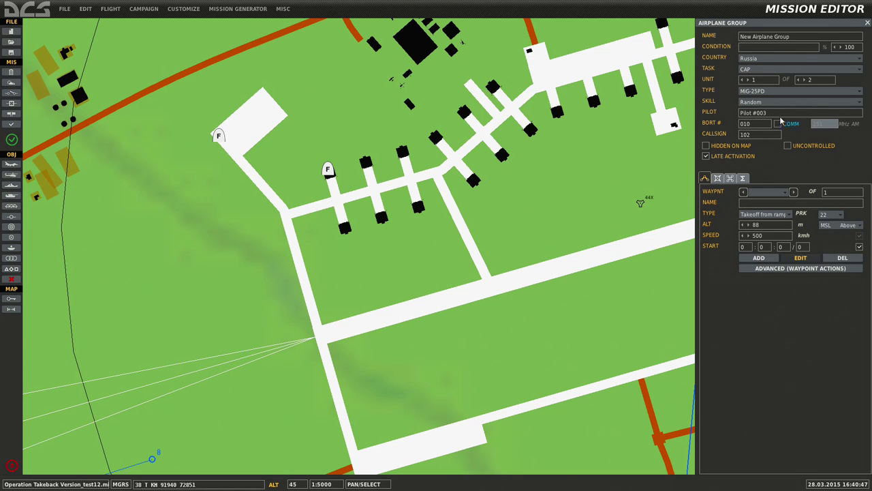
pyautogui.click(747, 79)
pyautogui.click(834, 215)
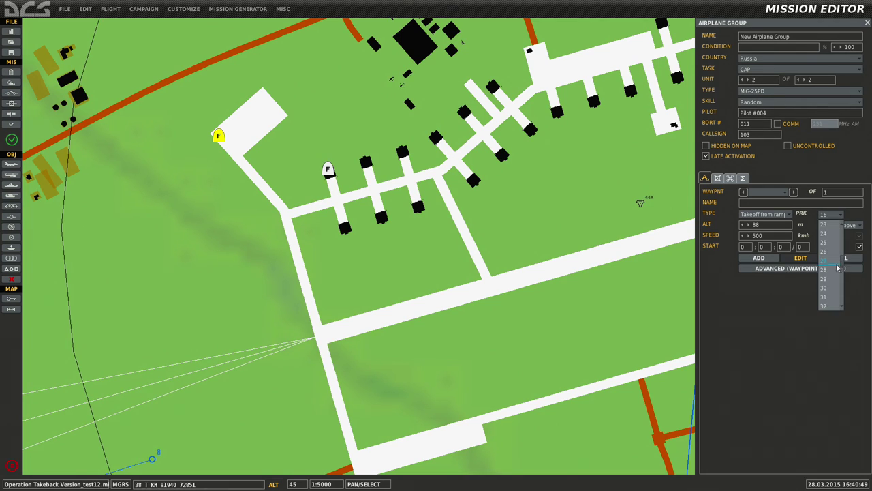
pyautogui.click(826, 278)
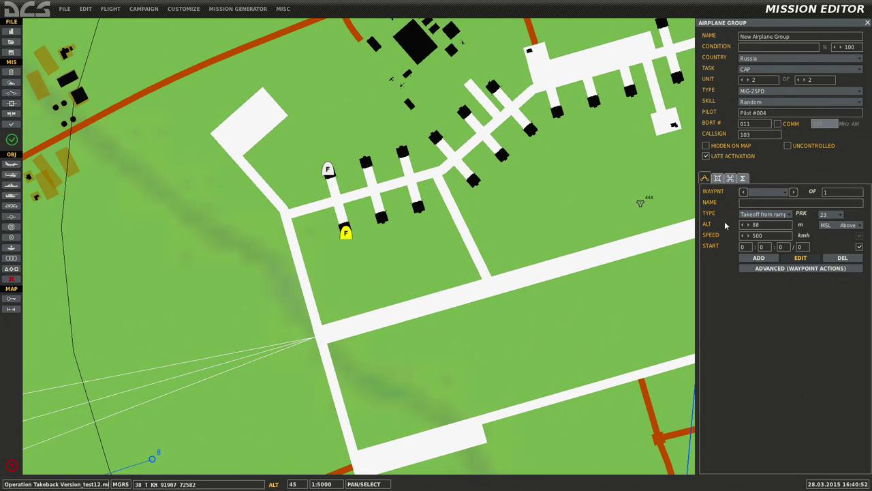
# Step: Add a waypoint northwest of Kutaisi to the MiG-25PD group's route and set its altitude to 5400 m
pyautogui.click(759, 257)
pyautogui.scroll(-4, 443, 213)
pyautogui.click(383, 164)
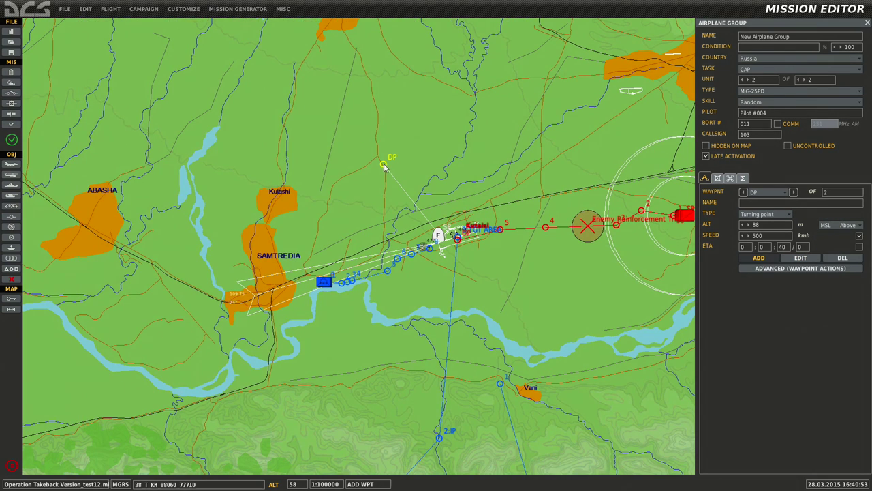
pyautogui.write('5400')
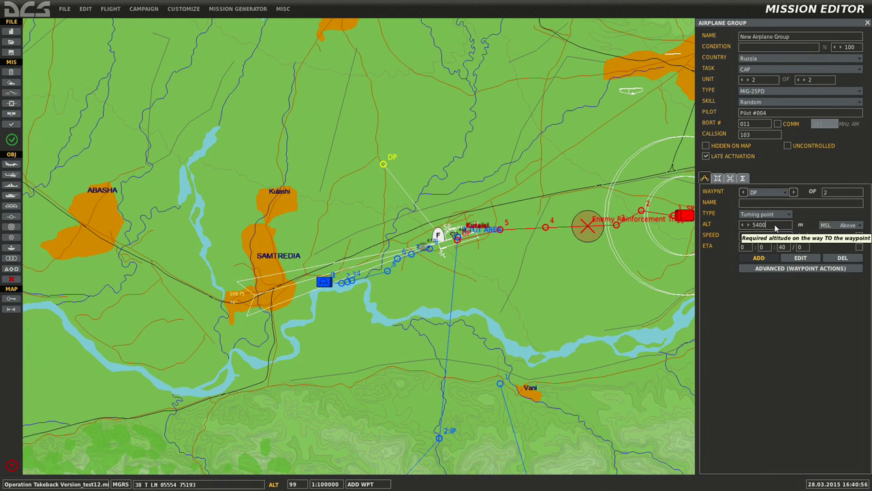
pyautogui.press('Return')
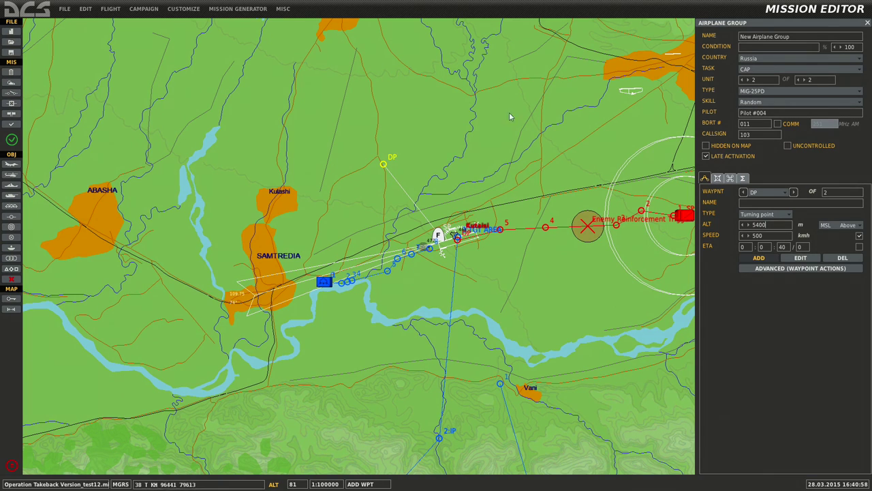
# Step: Add four more waypoints that loop the MiG-25PD route around Kutaisi, ending north of Kulashi
pyautogui.click(548, 78)
pyautogui.click(625, 304)
pyautogui.click(318, 351)
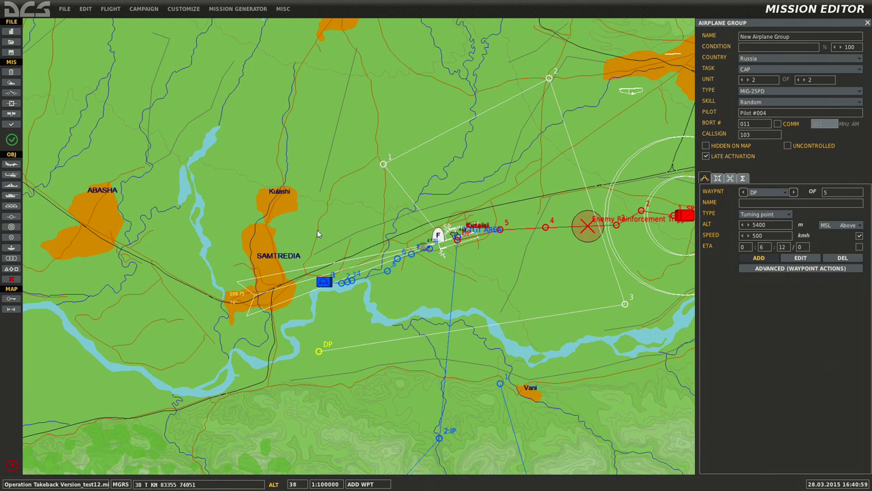
pyautogui.click(309, 159)
# Step: Delete the default CAP action from the advanced actions of the MiG-25PD group's waypoint
pyautogui.click(756, 268)
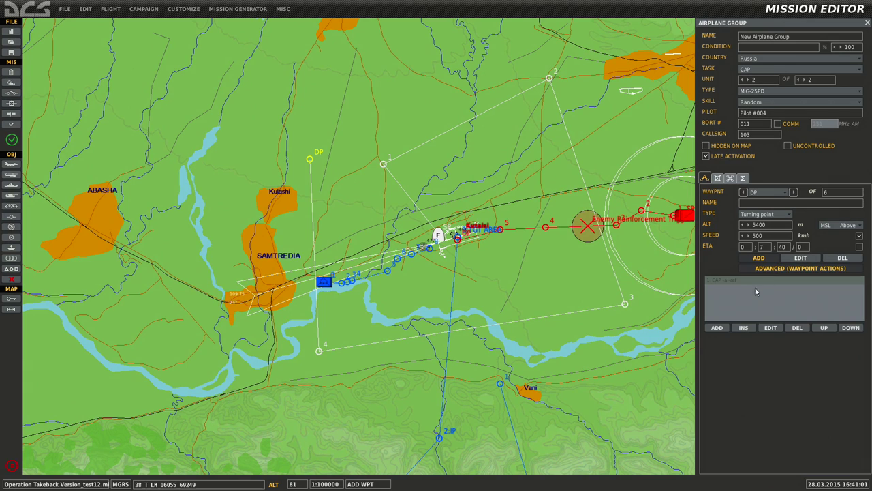
pyautogui.click(765, 329)
pyautogui.click(797, 328)
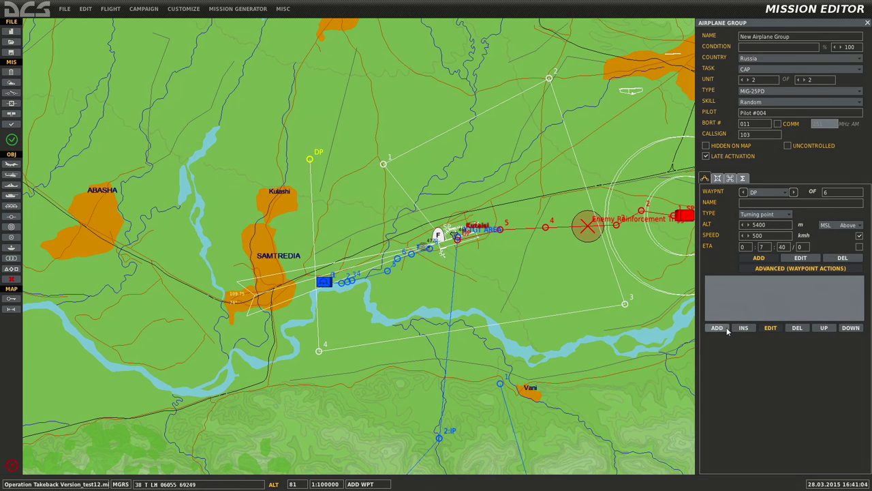
# Step: Add a Start Enroute Task action with Search Then Engage In Zone and move the zone's centre onto Kutaisi airfield
pyautogui.click(717, 328)
pyautogui.click(600, 163)
pyautogui.click(594, 179)
pyautogui.click(599, 171)
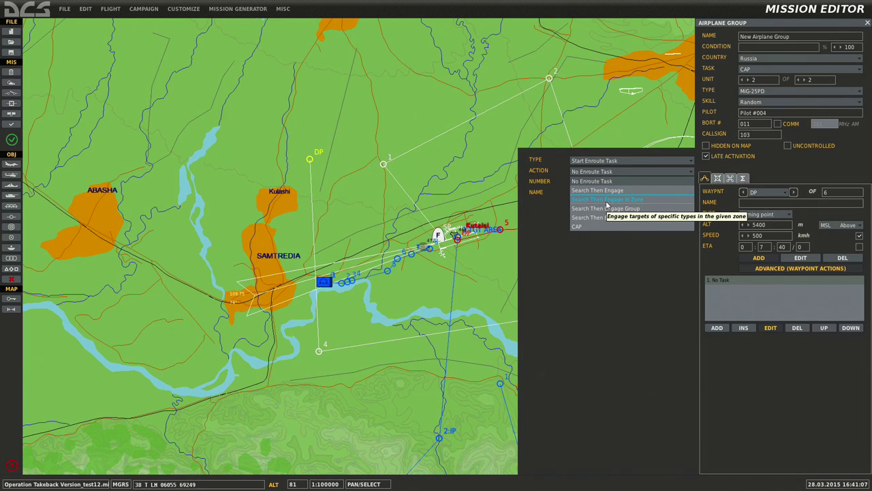
pyautogui.click(607, 201)
pyautogui.moveTo(306, 80)
pyautogui.mouseDown()
pyautogui.moveTo(442, 146)
pyautogui.moveTo(444, 217)
pyautogui.mouseUp()
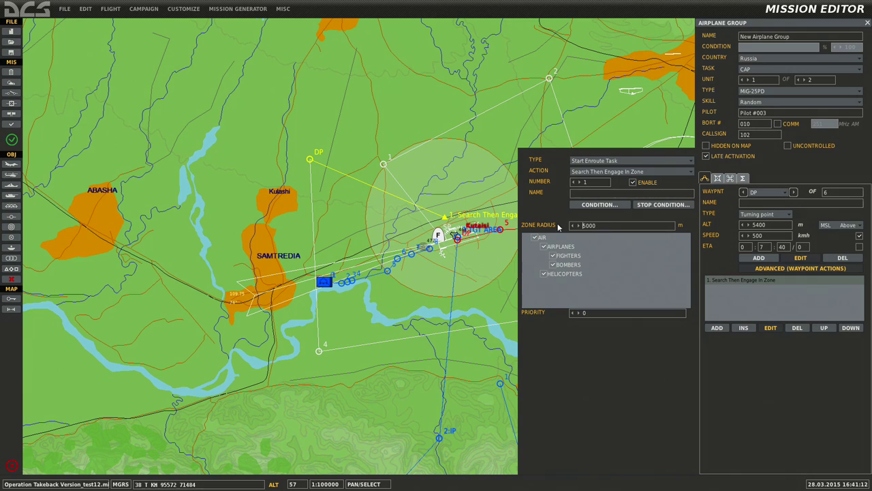
# Step: Set the radius of the Search Then Engage In Zone task to 8900 m
pyautogui.write('800')
pyautogui.click(590, 237)
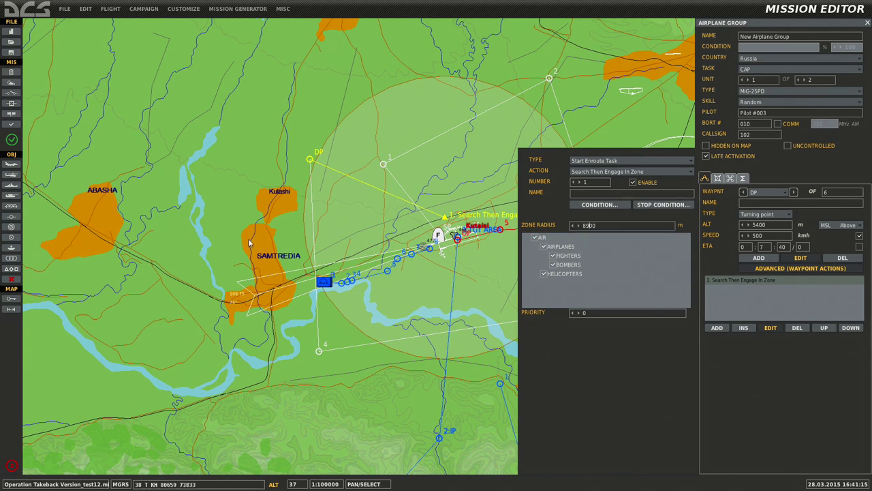
pyautogui.click(451, 251)
# Step: Name the MiG-25PD group parked at Kutaisi "Russian CAP Sweep"
pyautogui.scroll(2, 450, 251)
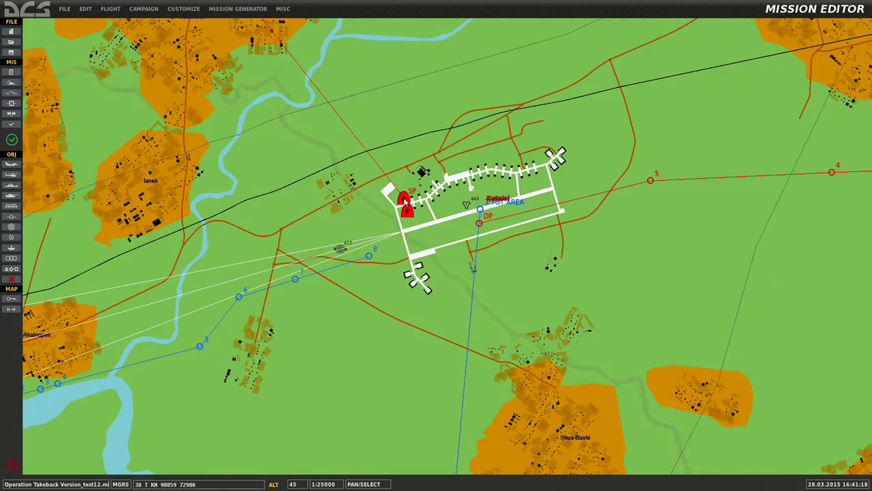
pyautogui.click(403, 199)
pyautogui.scroll(-1, 403, 199)
pyautogui.scroll(-1, 404, 199)
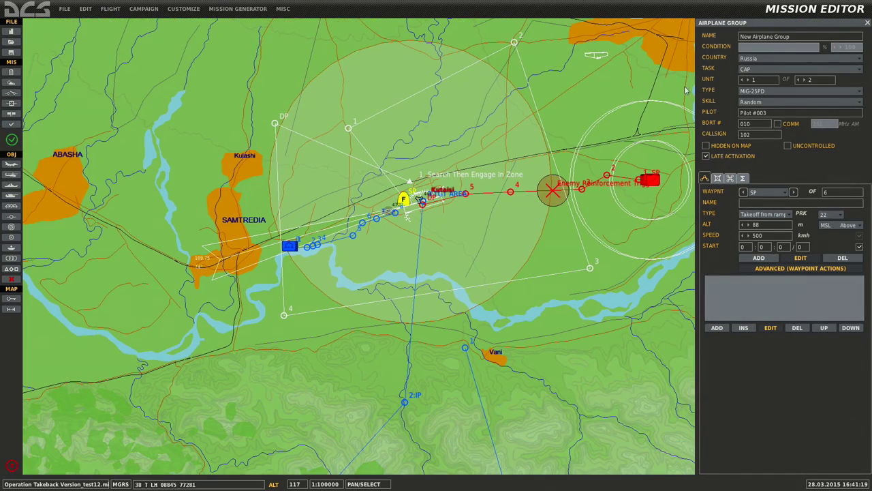
pyautogui.write('Russian CAP Sweep')
pyautogui.click(539, 324)
# Step: Save the mission under the new file name Operation Takeback Version_test13.miz
pyautogui.click(64, 8)
pyautogui.click(73, 45)
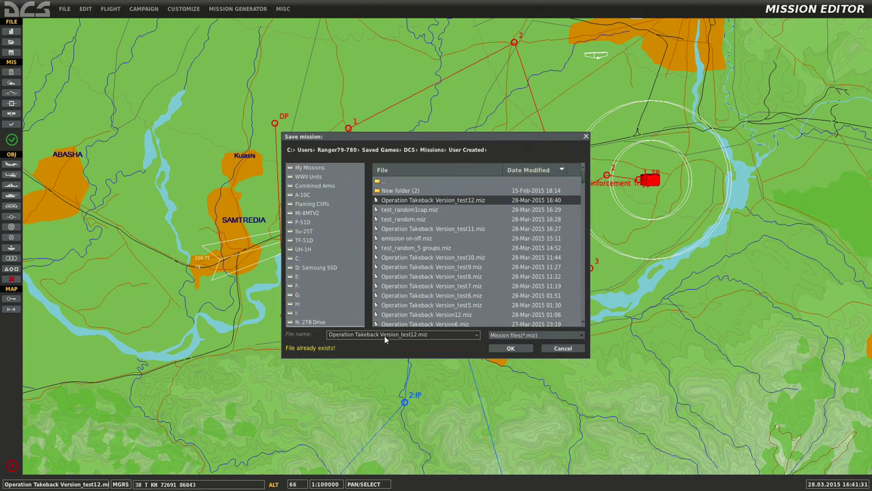
pyautogui.press('BackSpace')
pyautogui.write('3')
pyautogui.click(511, 349)
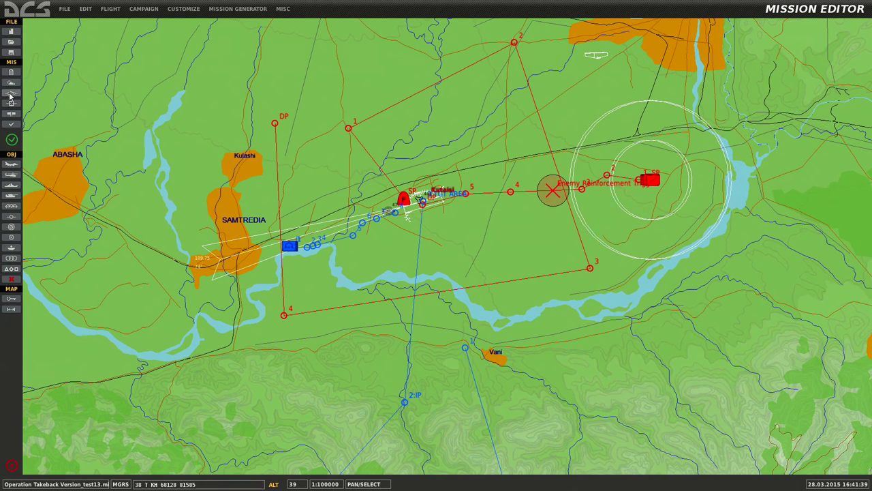
# Step: In the mission's triggers, move Shilka Emission OFF up the list to directly below SU25T Activate
pyautogui.click(11, 92)
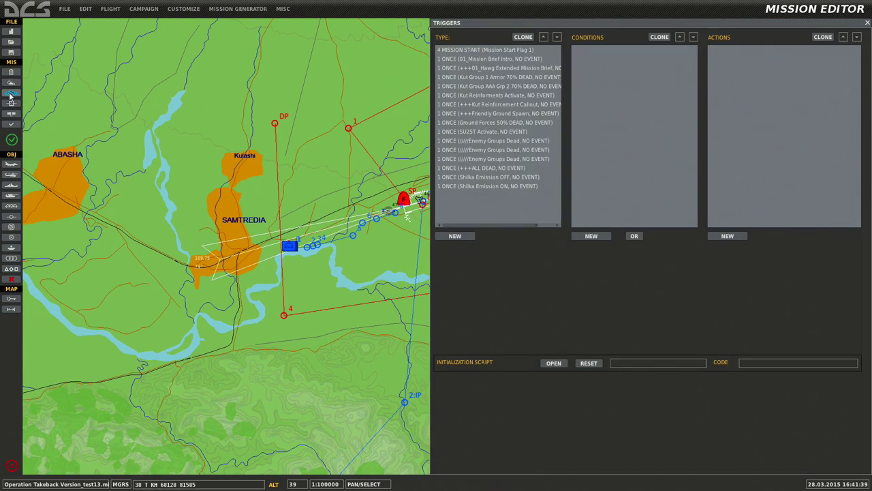
pyautogui.click(489, 170)
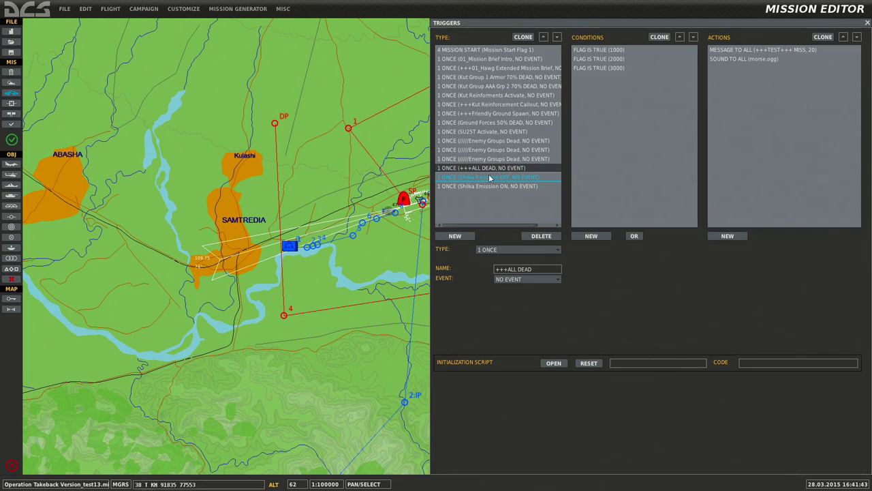
pyautogui.click(491, 177)
pyautogui.click(496, 150)
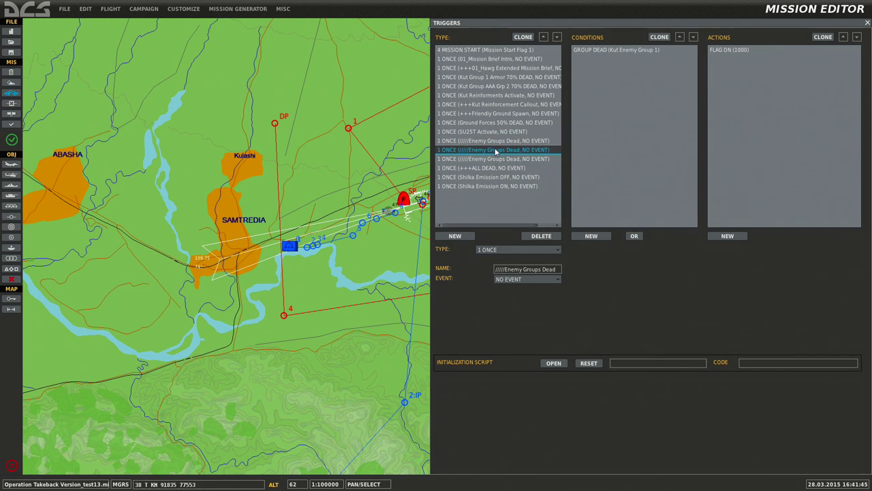
pyautogui.click(496, 157)
pyautogui.click(496, 151)
pyautogui.click(491, 177)
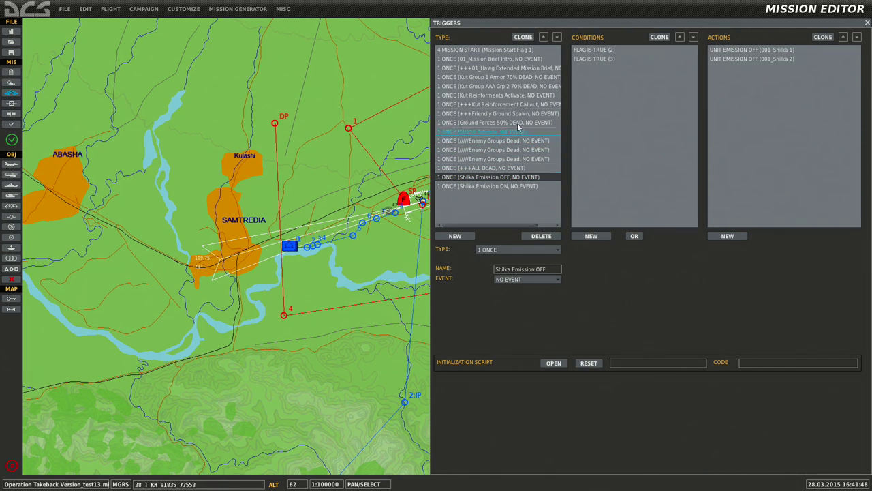
pyautogui.click(545, 37)
pyautogui.click(544, 37)
pyautogui.click(545, 37)
pyautogui.click(545, 37)
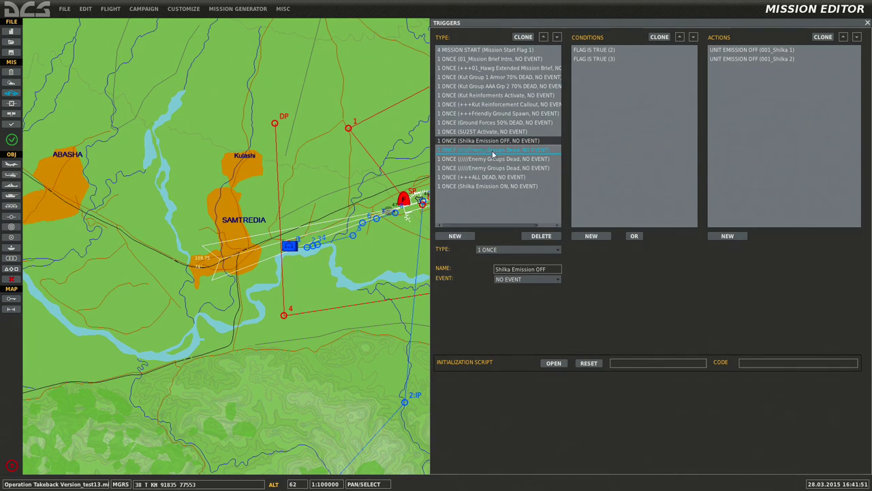
# Step: Move the Shilka Emission ON trigger up the list to directly below Shilka Emission OFF
pyautogui.click(484, 187)
pyautogui.click(544, 37)
pyautogui.click(543, 36)
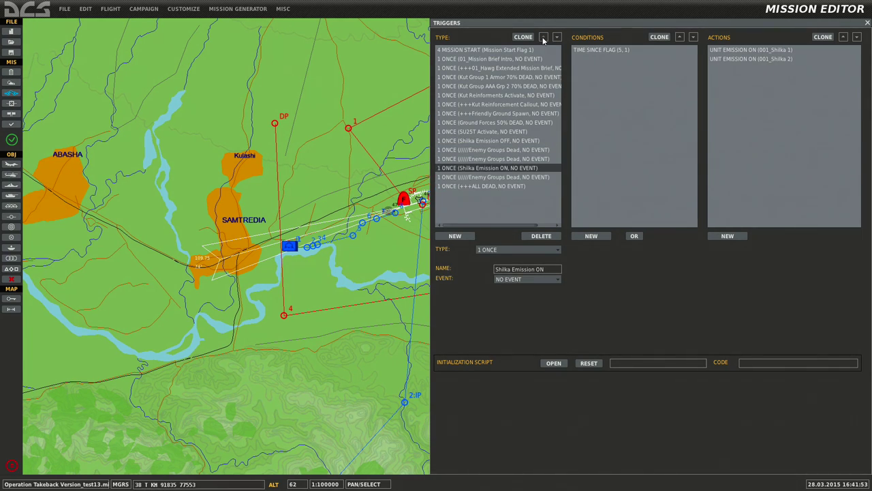
pyautogui.click(544, 37)
pyautogui.click(543, 36)
pyautogui.click(544, 37)
pyautogui.click(558, 38)
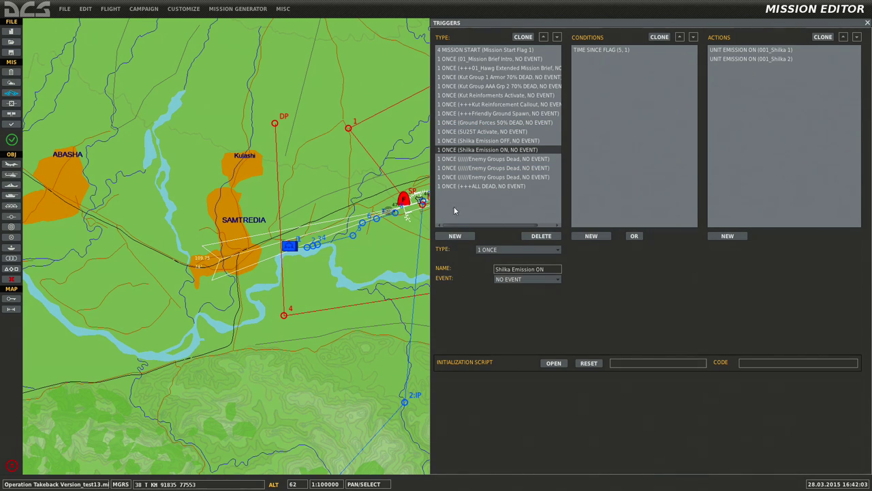
# Step: Review the conditions and actions of the Kut Group 1 Armor 70% DEAD and Mission Start Flag 1 triggers
pyautogui.click(521, 78)
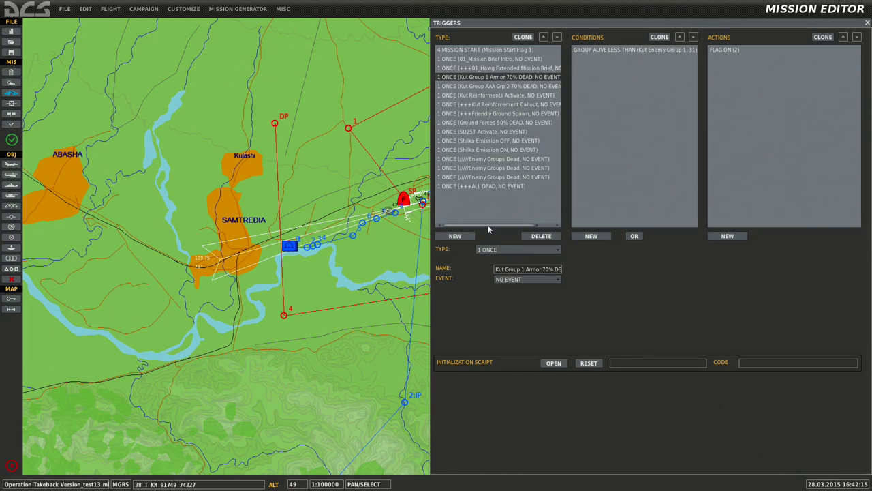
pyautogui.click(487, 50)
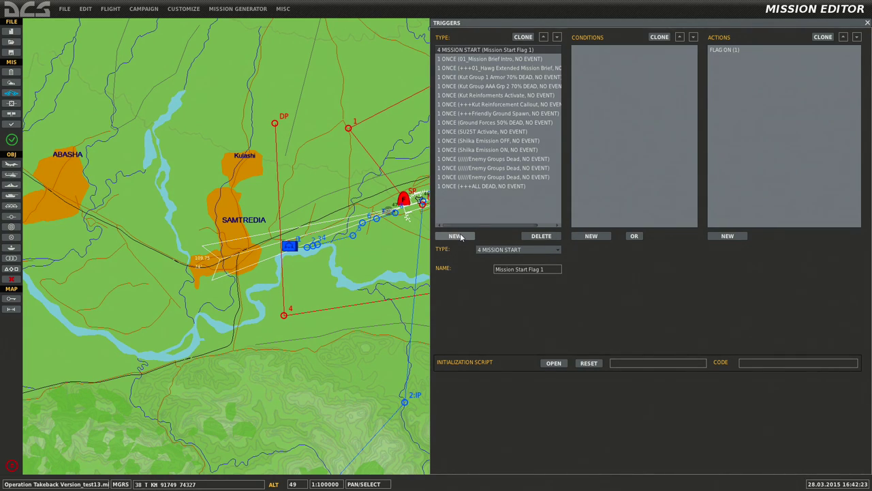
pyautogui.click(725, 52)
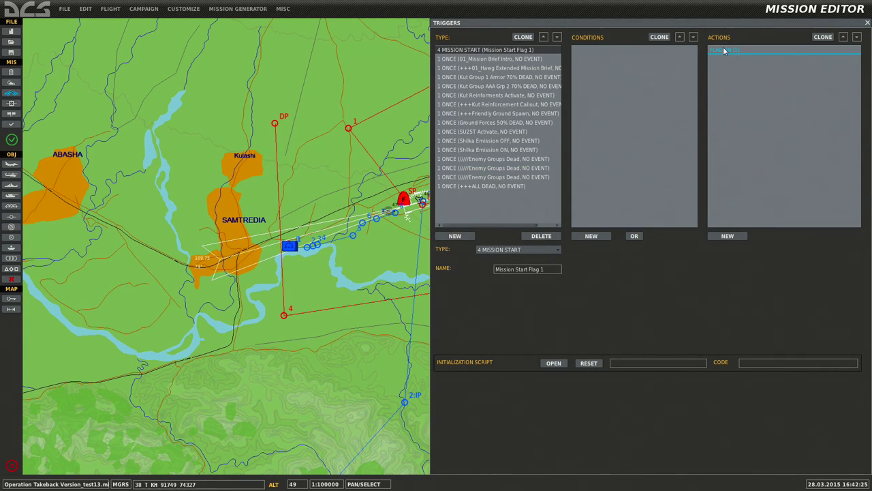
pyautogui.click(497, 51)
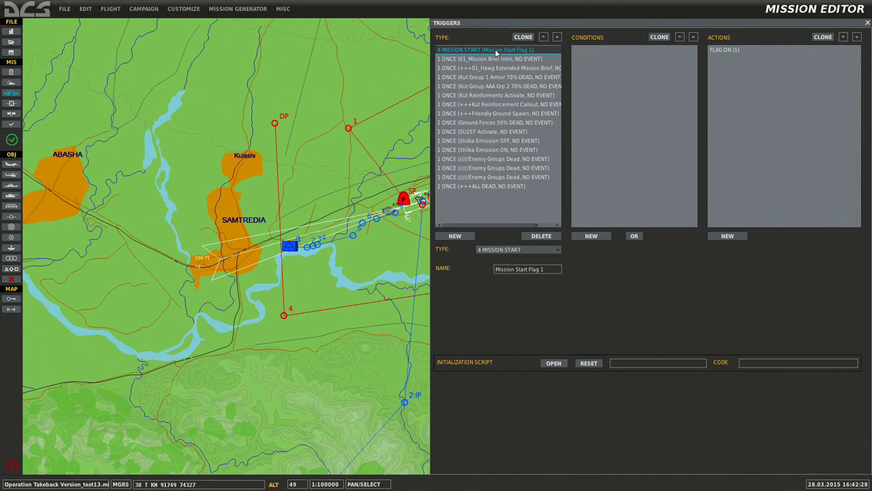
pyautogui.click(512, 59)
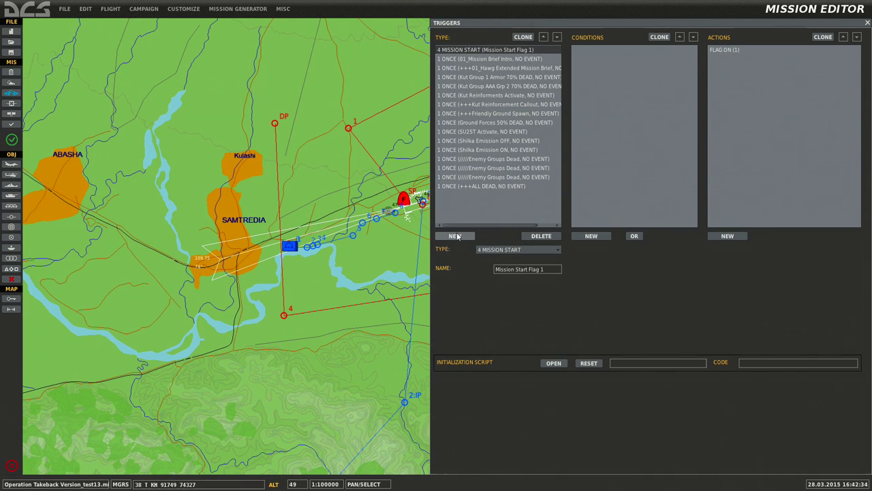
# Step: Save the mission as Operation Takeback Version_test14.miz
pyautogui.click(64, 9)
pyautogui.click(71, 48)
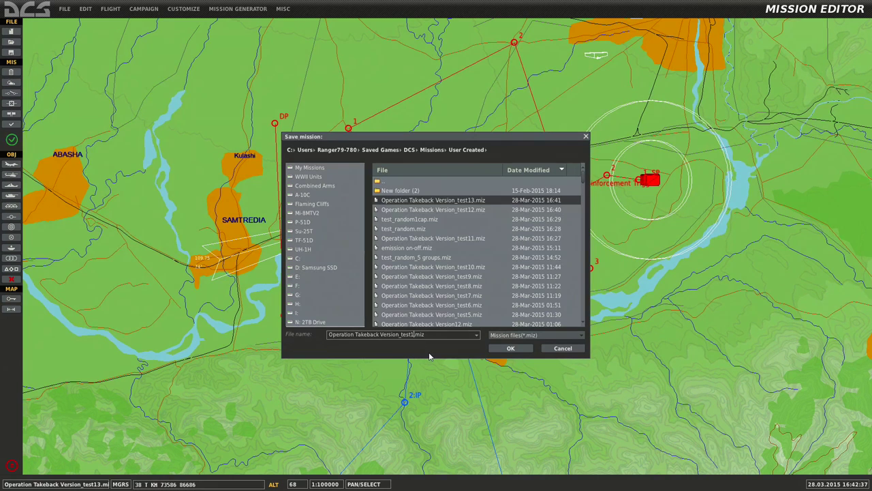
pyautogui.click(512, 348)
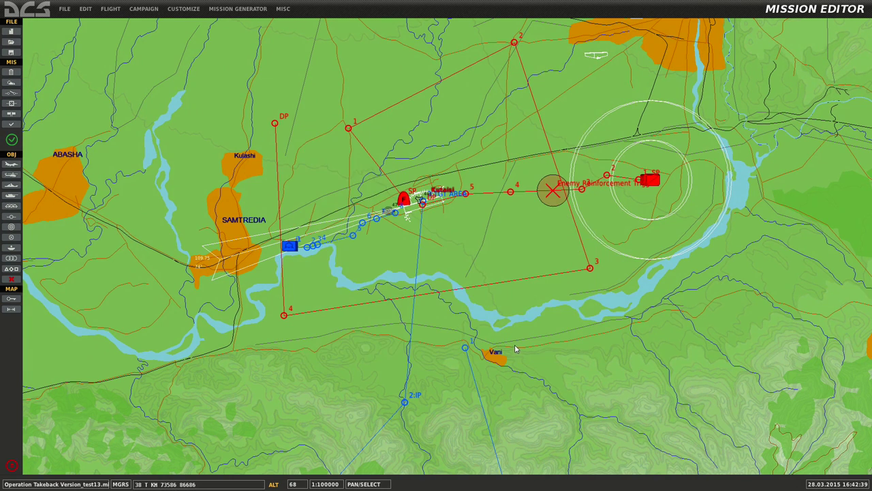
# Step: Open the mission test_random1cap.miz and check the condition and action of its mission start trigger
pyautogui.click(65, 9)
pyautogui.click(69, 31)
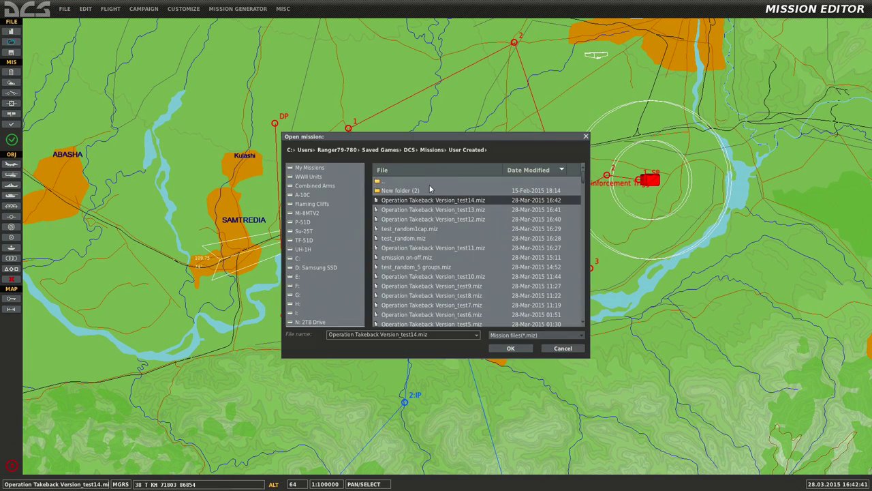
pyautogui.click(422, 229)
pyautogui.click(516, 353)
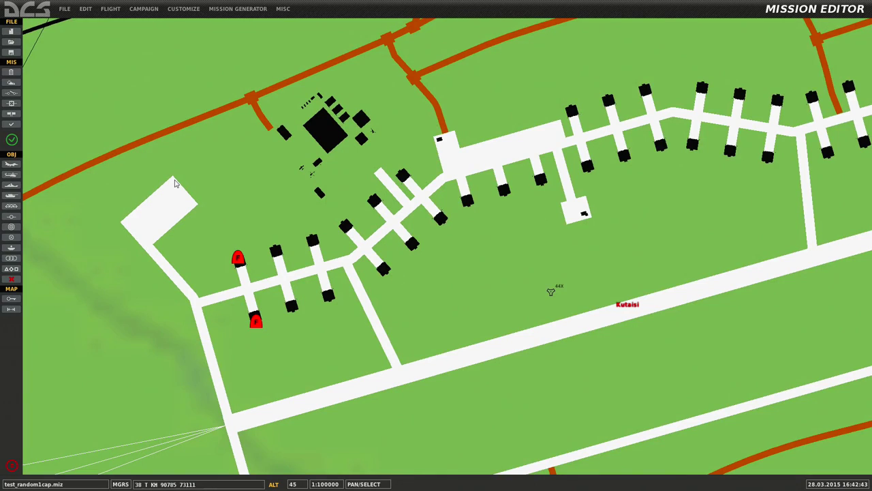
pyautogui.click(11, 93)
pyautogui.click(494, 51)
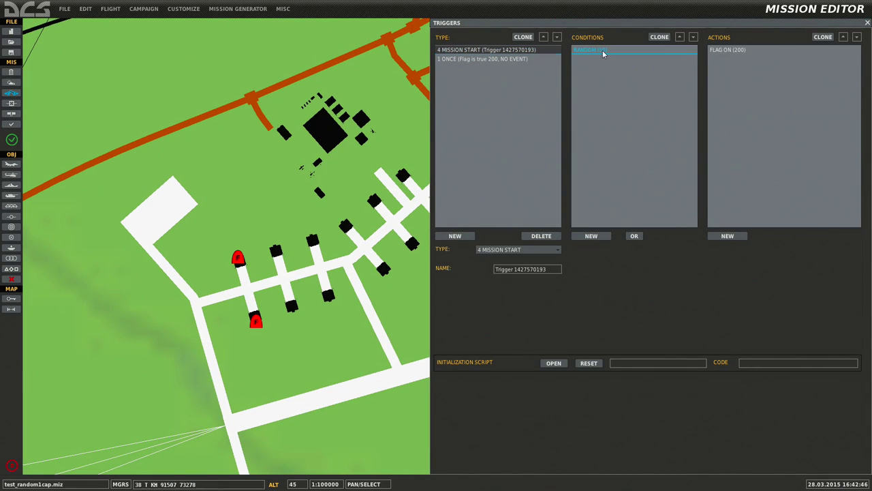
# Step: Reopen the mission Operation Takeback Version_test14.miz
pyautogui.click(66, 9)
pyautogui.click(74, 27)
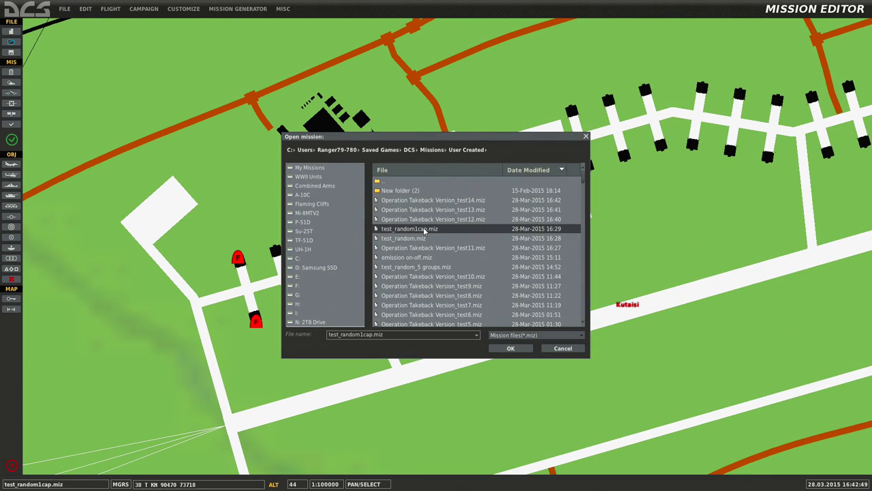
pyautogui.click(468, 202)
pyautogui.click(510, 348)
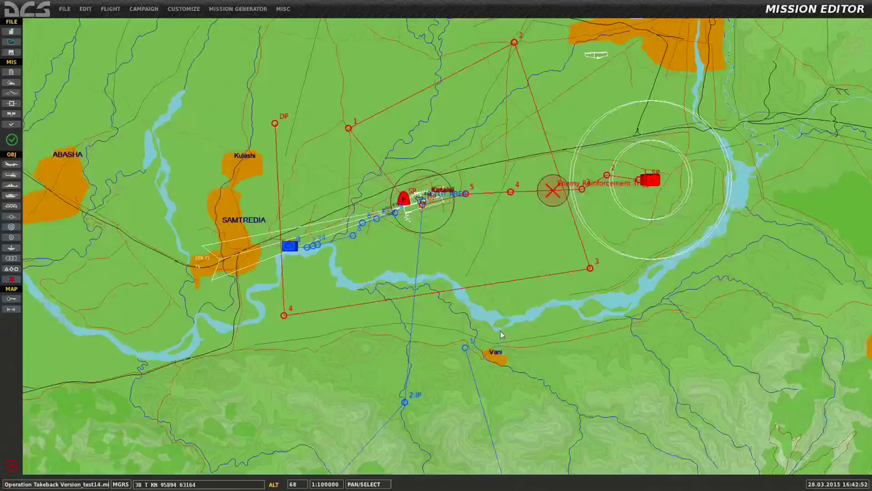
# Step: Create a new trigger of type 4 MISSION START and name it "CAP Random"
pyautogui.click(10, 94)
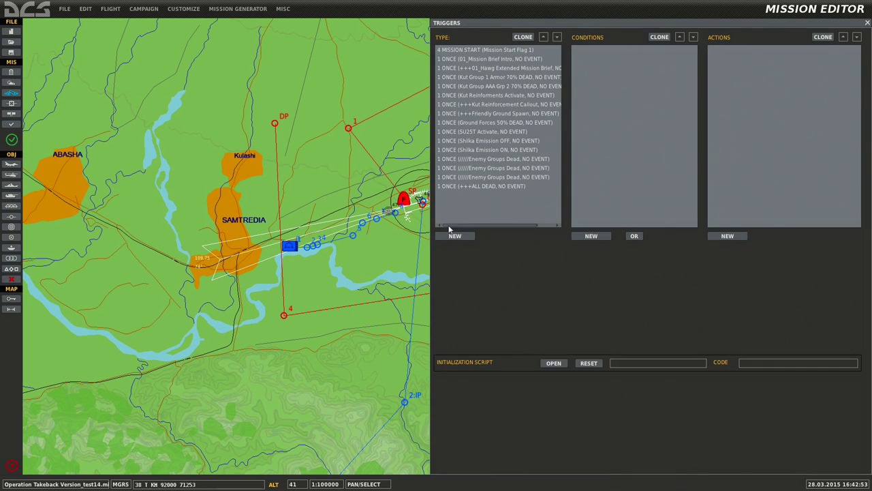
pyautogui.click(456, 236)
pyautogui.click(525, 253)
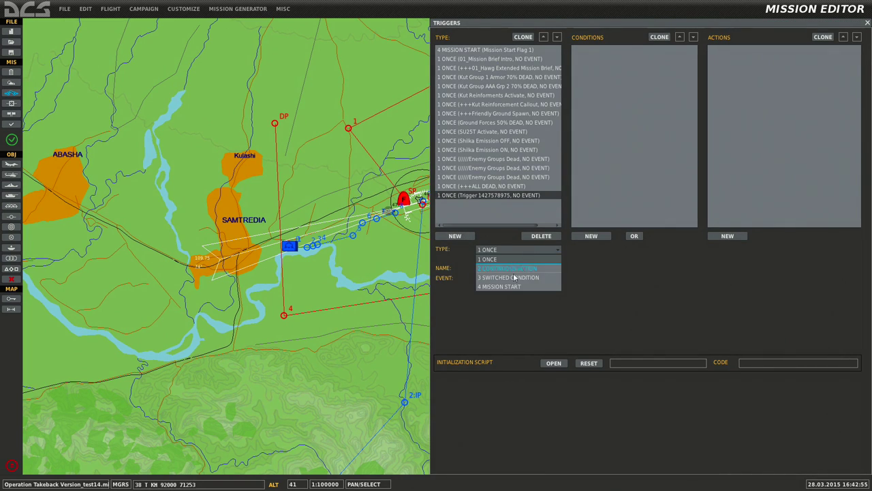
pyautogui.click(525, 278)
pyautogui.write('C')
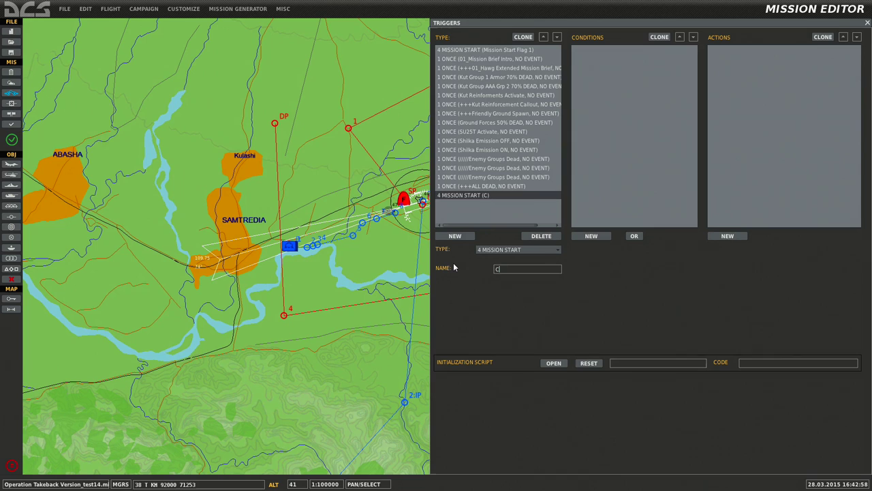
pyautogui.write('AP Rad')
pyautogui.write('ndon')
pyautogui.press('BackSpace')
pyautogui.write(',')
pyautogui.write('m')
# Step: Add a RANDOM condition with a 50% chance to the CAP Random trigger
pyautogui.click(590, 235)
pyautogui.click(653, 250)
pyautogui.scroll(-5, 646, 299)
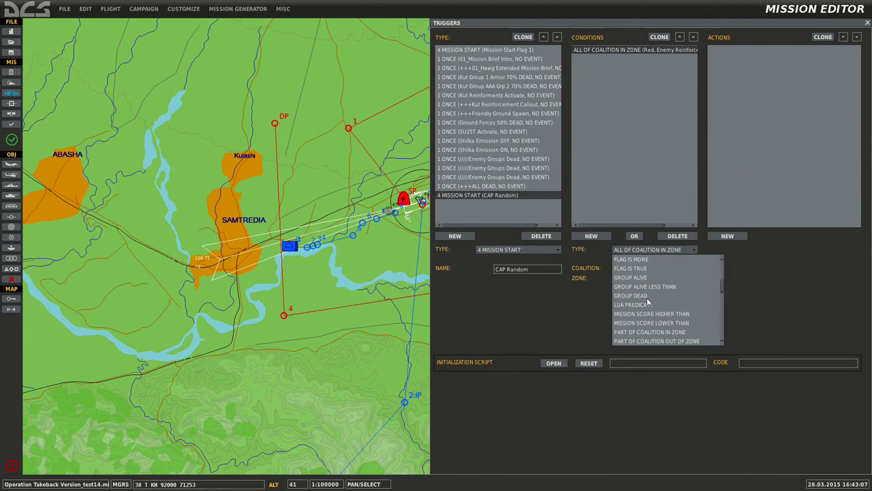
pyautogui.click(635, 304)
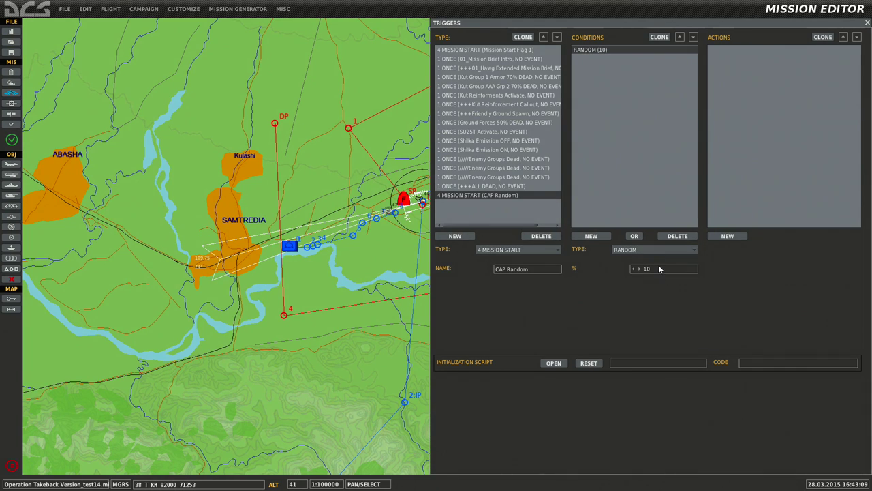
pyautogui.press('BackSpace')
pyautogui.press('BackSpace')
pyautogui.write('50')
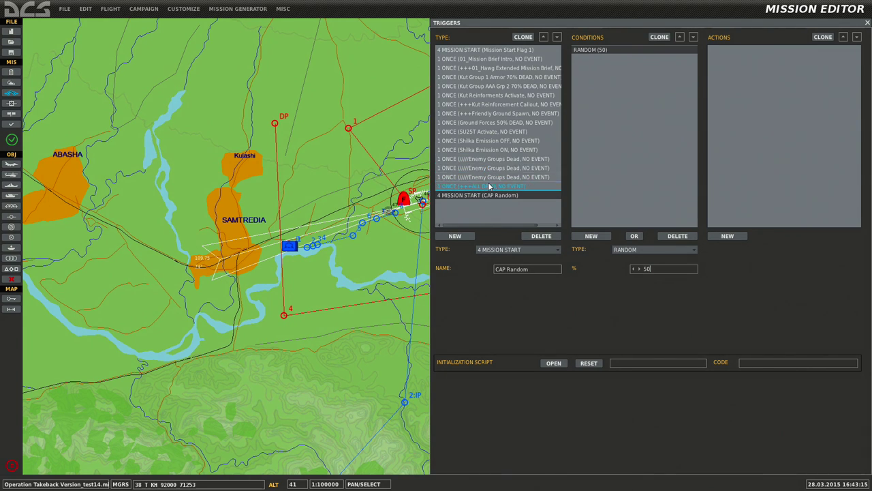
# Step: Add a FLAG ON action for flag 200 to the CAP Random trigger
pyautogui.click(747, 236)
pyautogui.click(781, 250)
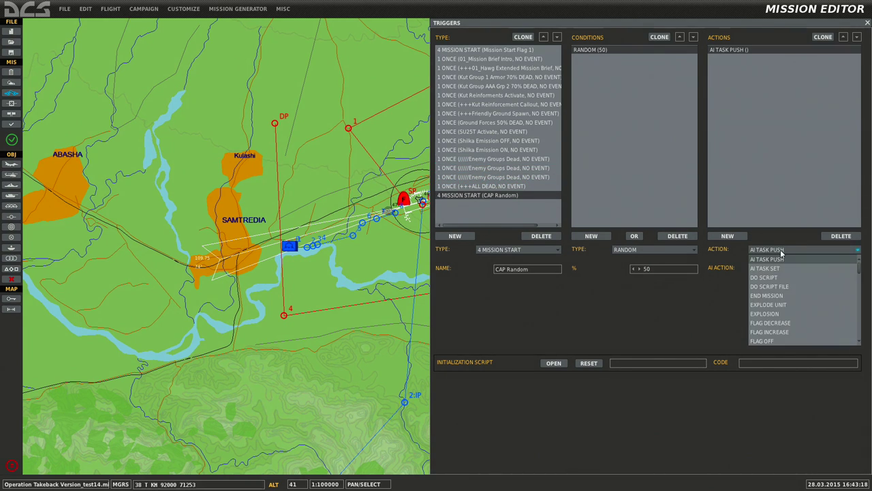
pyautogui.click(793, 270)
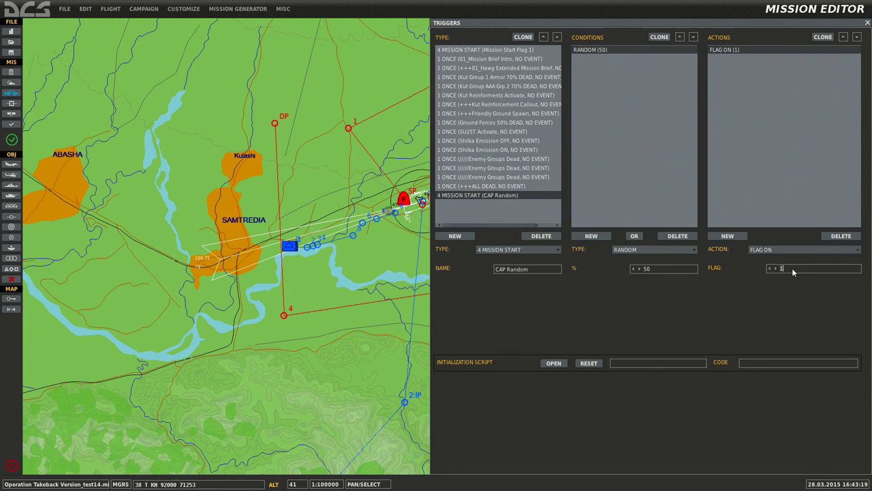
pyautogui.write('200')
# Step: Move the CAP Random trigger up the trigger list to directly below Mission Start Flag 1
pyautogui.click(491, 159)
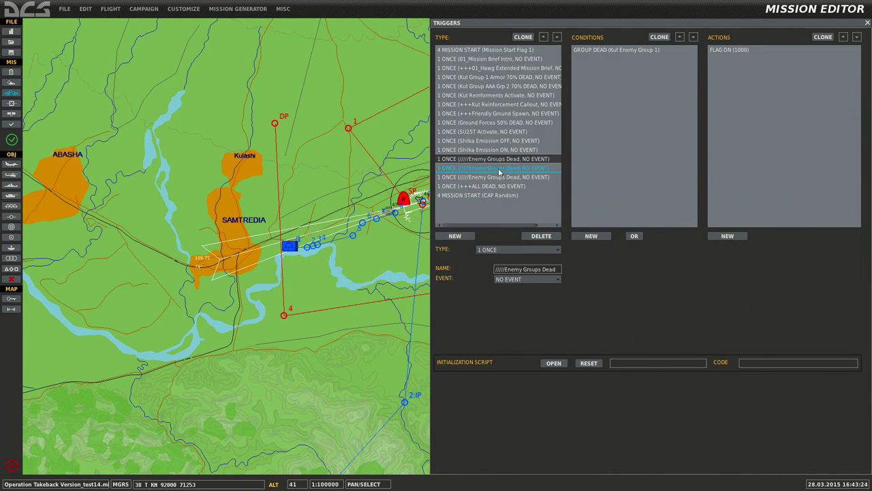
pyautogui.click(492, 167)
pyautogui.click(494, 196)
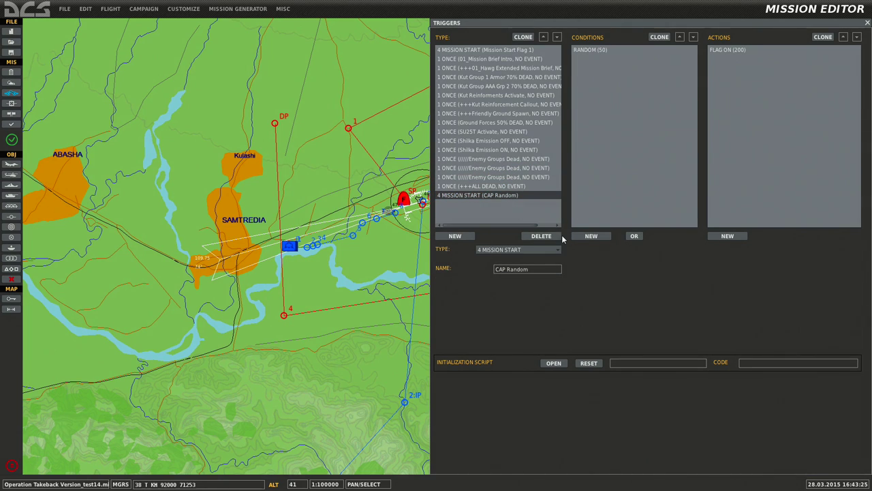
pyautogui.click(543, 38)
pyautogui.click(543, 38)
pyautogui.click(543, 38)
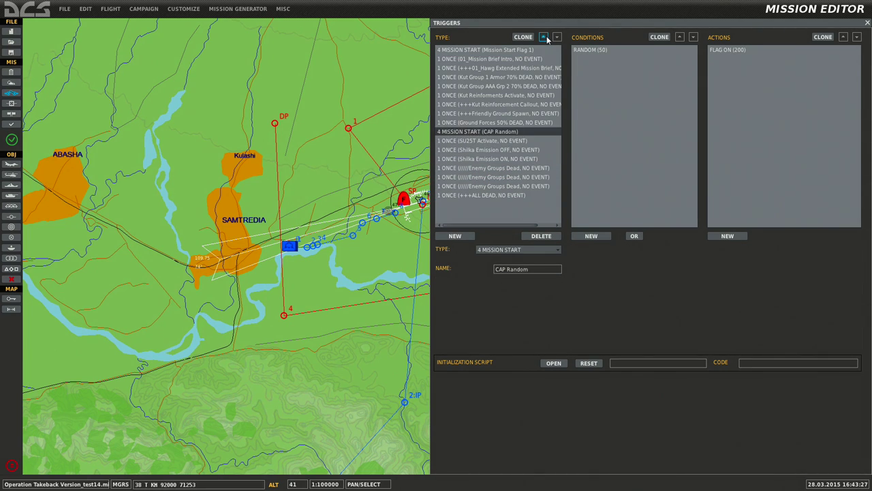
pyautogui.click(544, 38)
pyautogui.click(543, 38)
pyautogui.click(543, 37)
pyautogui.click(543, 38)
pyautogui.click(543, 37)
pyautogui.click(543, 38)
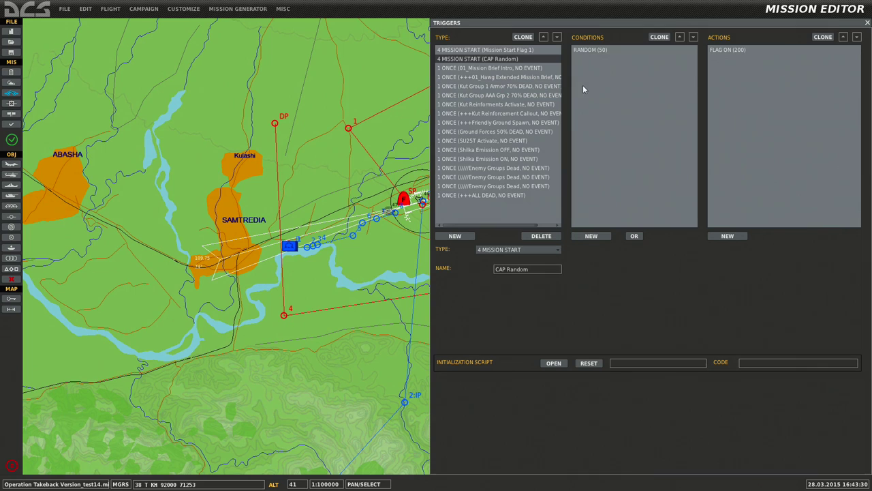
pyautogui.click(589, 52)
pyautogui.click(727, 50)
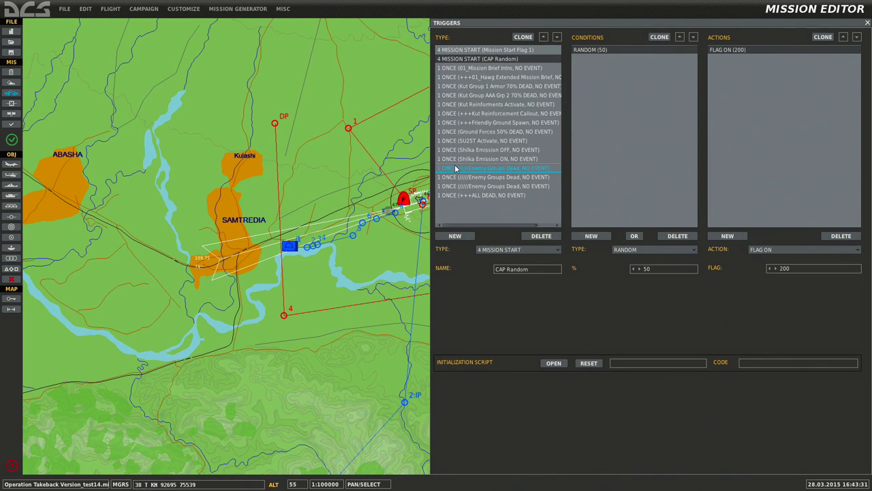
# Step: Create a new trigger of type 1 ONCE and name it "CAP Activation"
pyautogui.click(455, 237)
pyautogui.click(555, 270)
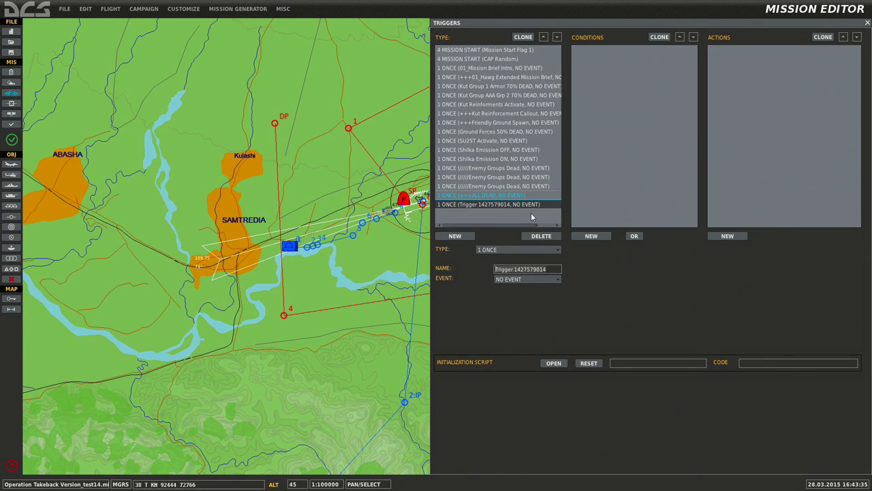
pyautogui.hotkey('ctrl', 'a')
pyautogui.write('C')
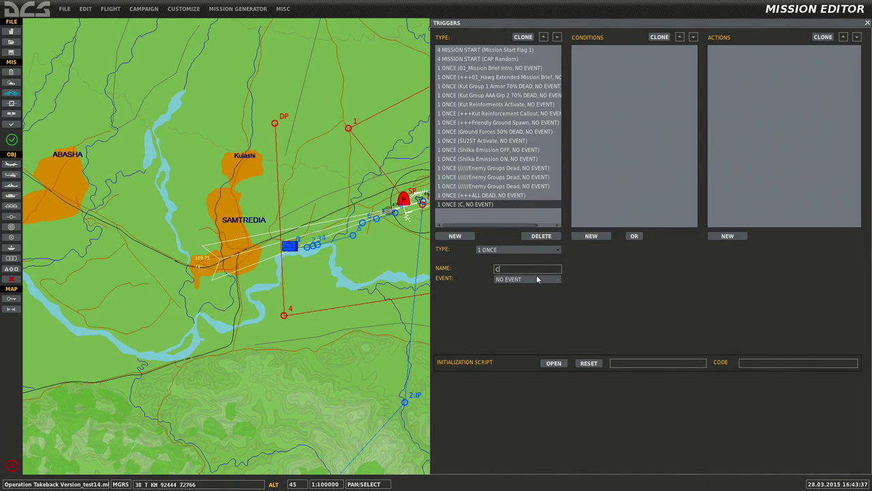
pyautogui.write('AP Activation')
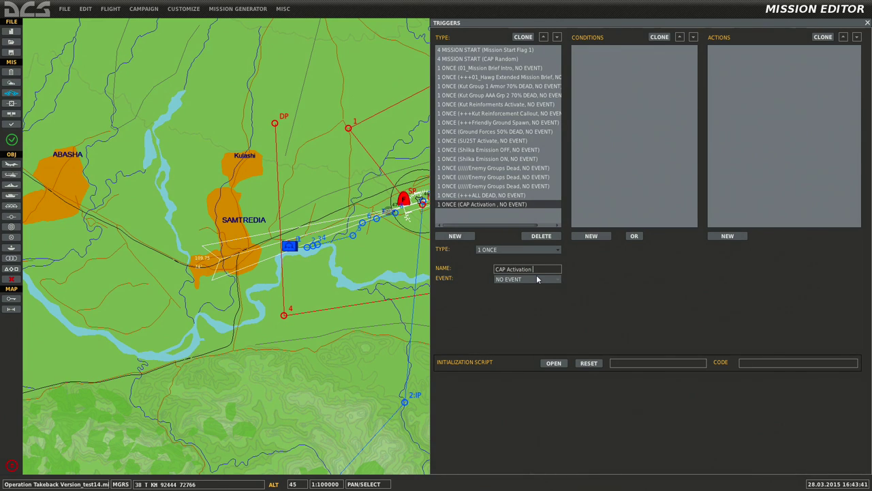
# Step: Add a TIME SINCE FLAG condition to the CAP Activation trigger
pyautogui.click(603, 235)
pyautogui.click(654, 249)
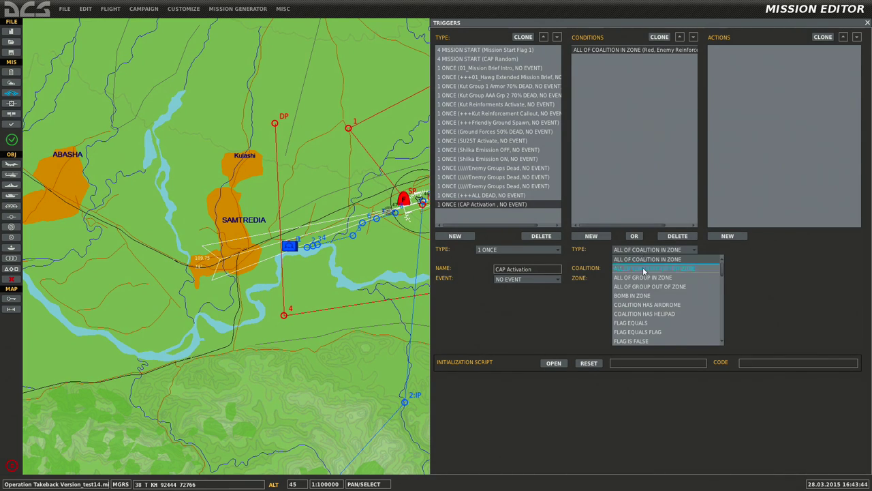
pyautogui.scroll(-3, 644, 300)
pyautogui.scroll(-10, 644, 313)
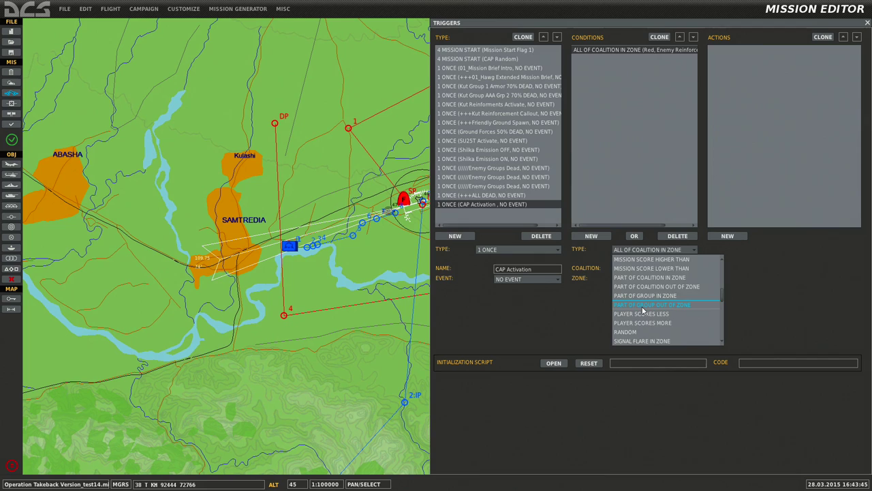
pyautogui.click(636, 259)
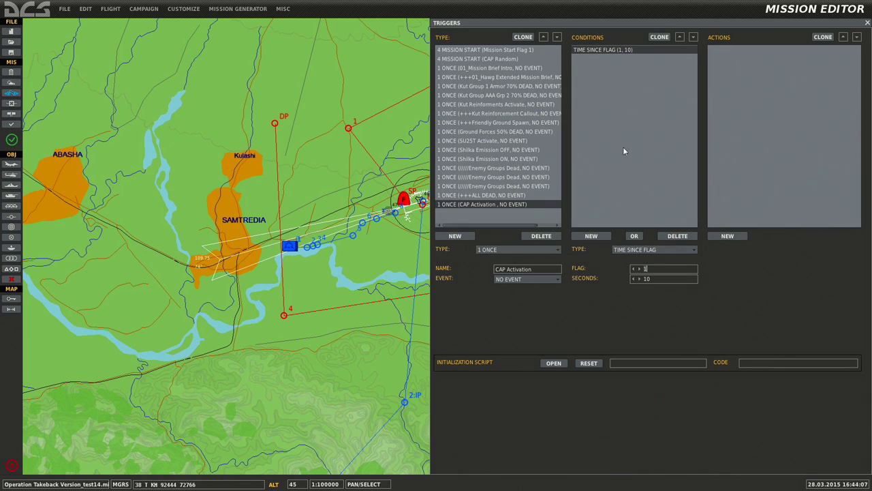
# Step: Add a GROUP ACTIVATE action with the group Friendly Reinfo Blue Kut - River to the CAP Activation trigger
pyautogui.click(730, 236)
pyautogui.click(788, 250)
pyautogui.scroll(-2, 797, 281)
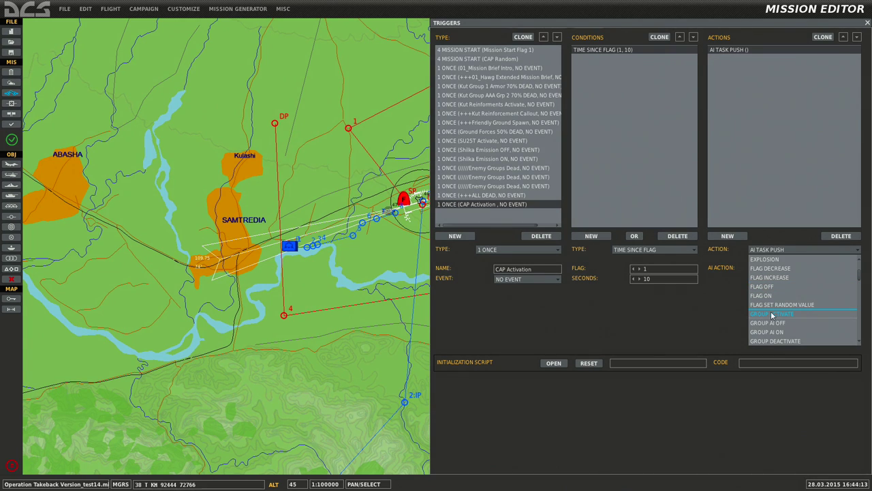
pyautogui.click(772, 314)
pyautogui.click(791, 269)
pyautogui.click(788, 281)
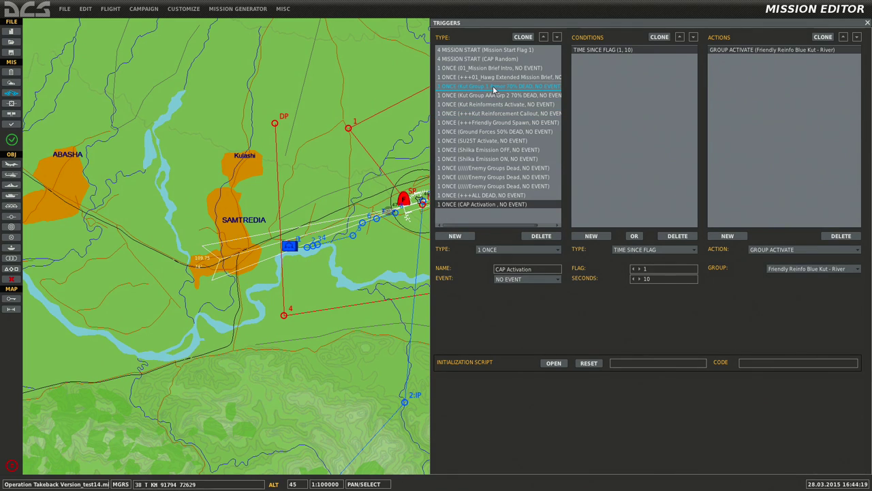
# Step: Prefix the CAP Activation trigger's name with a row of dashes
pyautogui.click(496, 270)
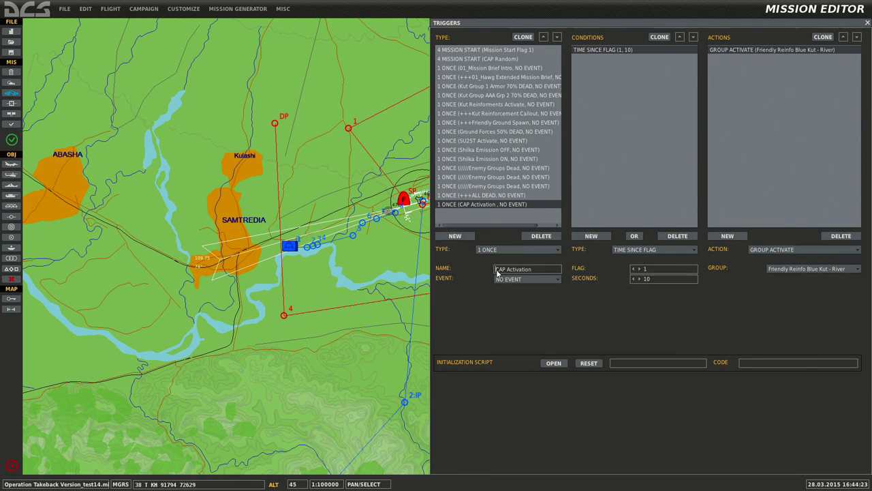
pyautogui.write('-----')
# Step: Clone the Kut Group 1 Armor 70% DEAD trigger and rename the copy "Kut Group 1 Armor 40% DEAD"
pyautogui.click(484, 95)
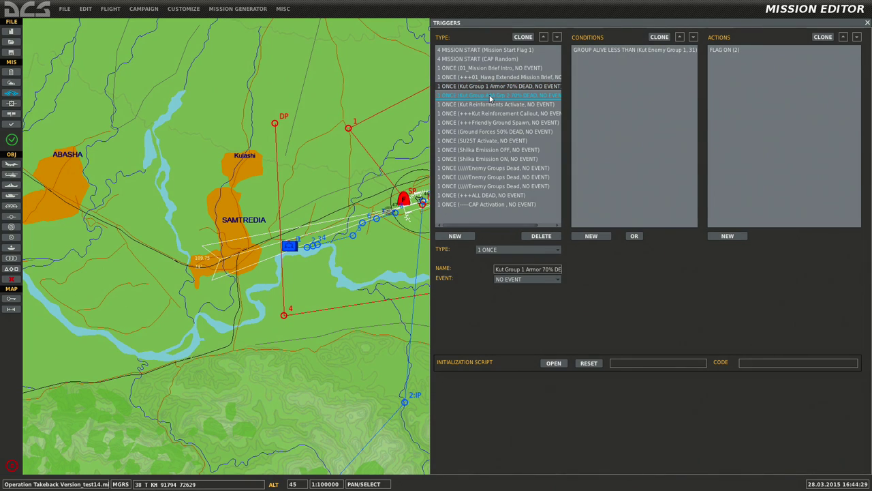
pyautogui.click(486, 86)
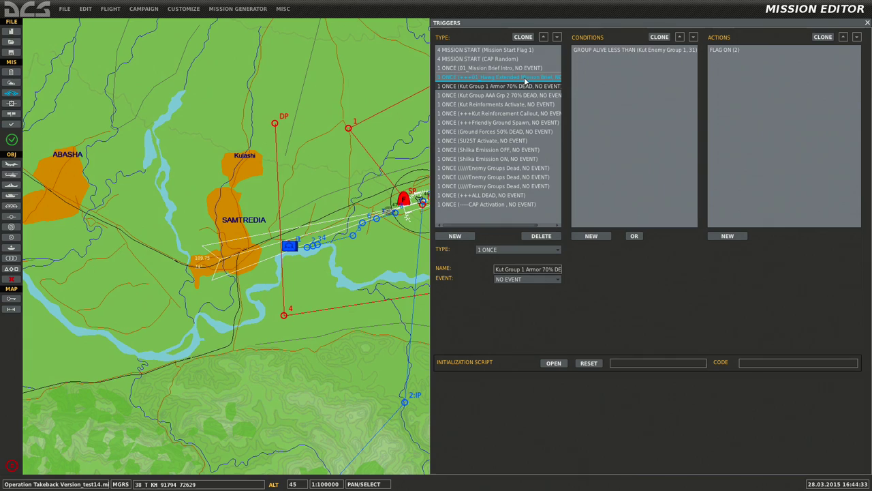
pyautogui.click(525, 37)
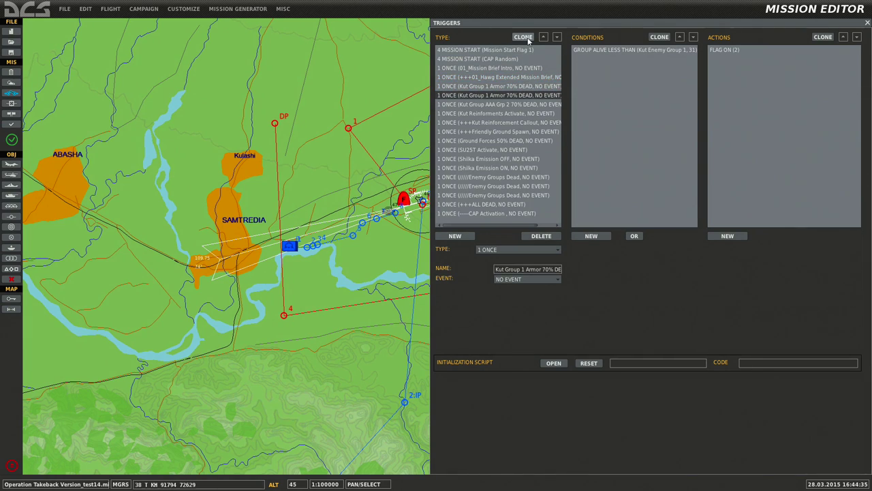
pyautogui.click(545, 269)
pyautogui.press('BackSpace')
pyautogui.press('BackSpace')
pyautogui.write('40')
# Step: Set the Kut Group 1 Armor 40% DEAD trigger's GROUP ALIVE LESS THAN condition to 61% and its FLAG ON action to flag 201
pyautogui.click(609, 50)
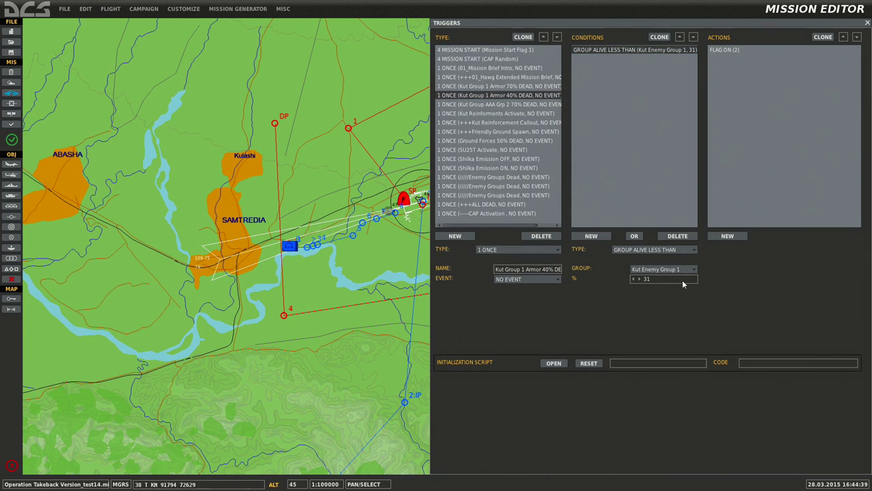
pyautogui.click(659, 278)
pyautogui.press('BackSpace')
pyautogui.press('BackSpace')
pyautogui.write('61')
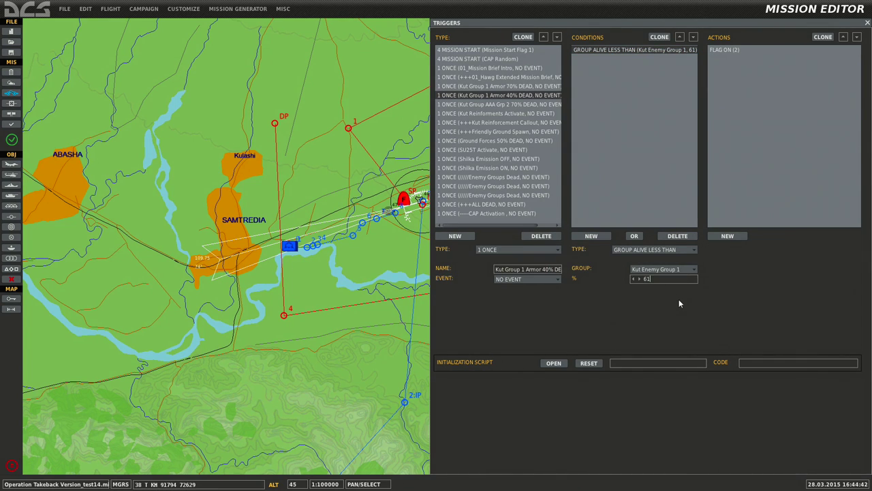
pyautogui.click(741, 50)
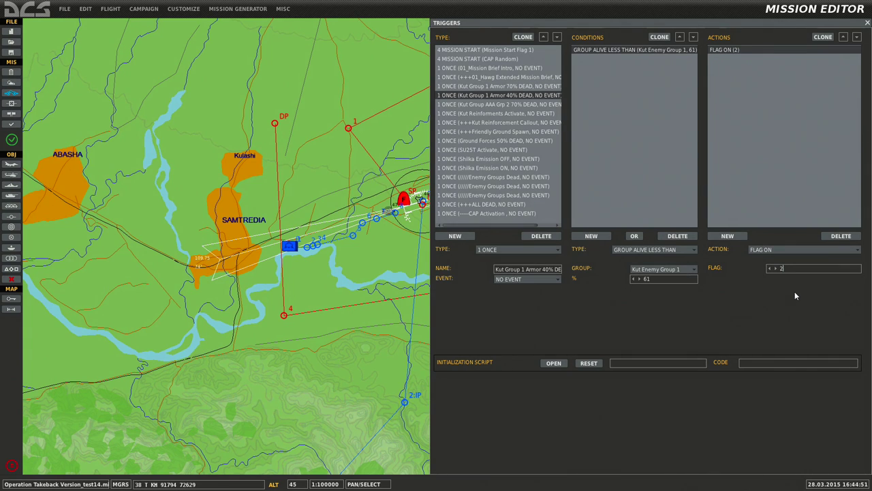
pyautogui.write('01')
# Step: Set the TIME SINCE FLAG condition of the CAP Activation trigger to flag 201 and 1 second
pyautogui.click(489, 213)
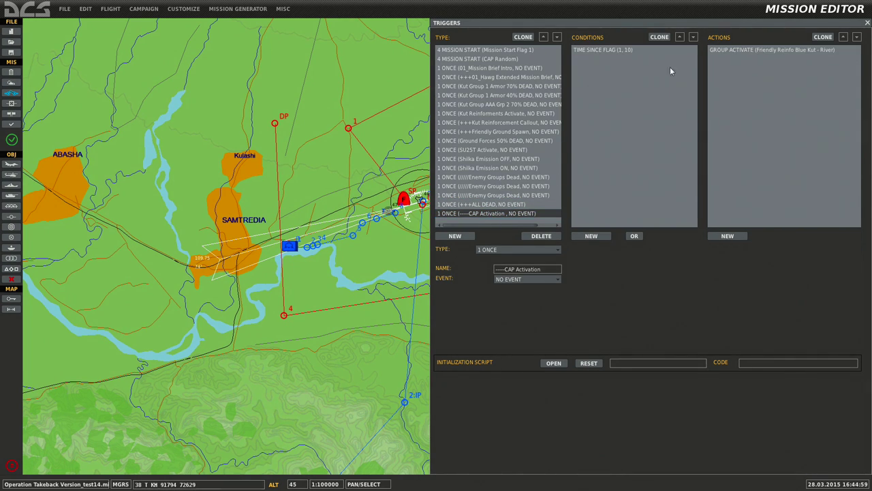
pyautogui.click(608, 52)
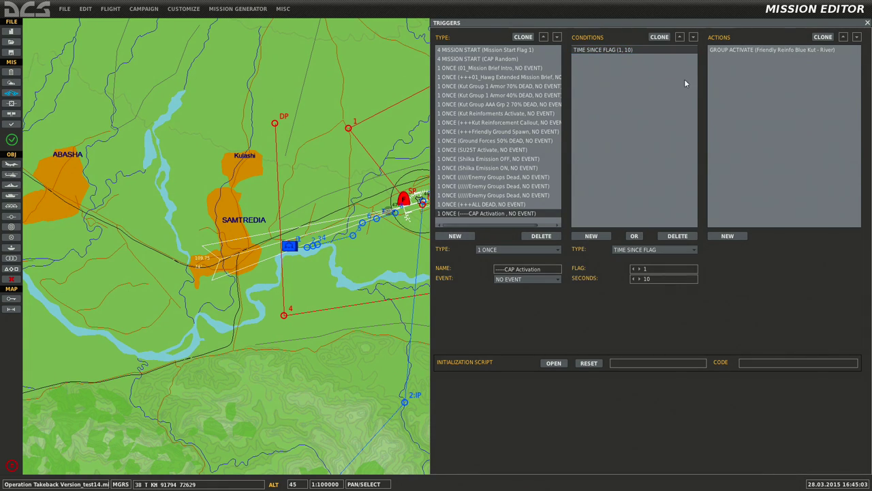
pyautogui.click(648, 271)
pyautogui.write('201')
pyautogui.click(652, 279)
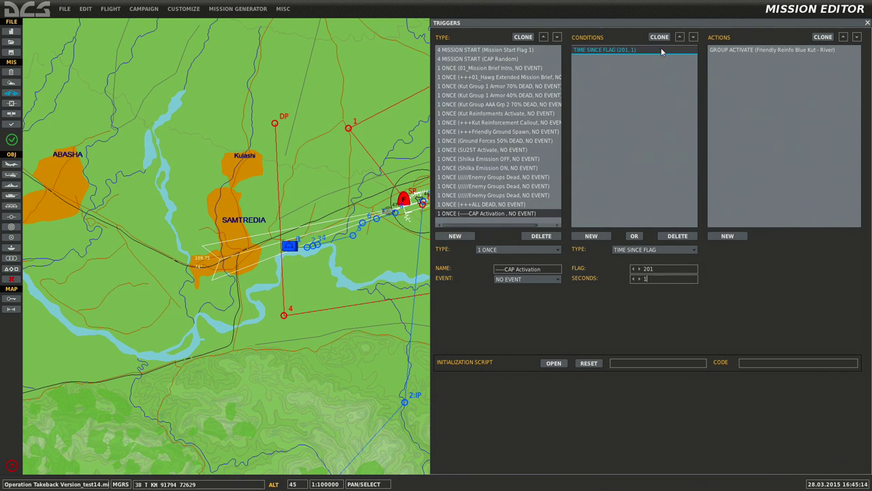
# Step: Add a FLAG IS TRUE condition for flag 200 to the CAP Activation trigger
pyautogui.click(591, 236)
pyautogui.click(641, 249)
pyautogui.scroll(-3, 637, 270)
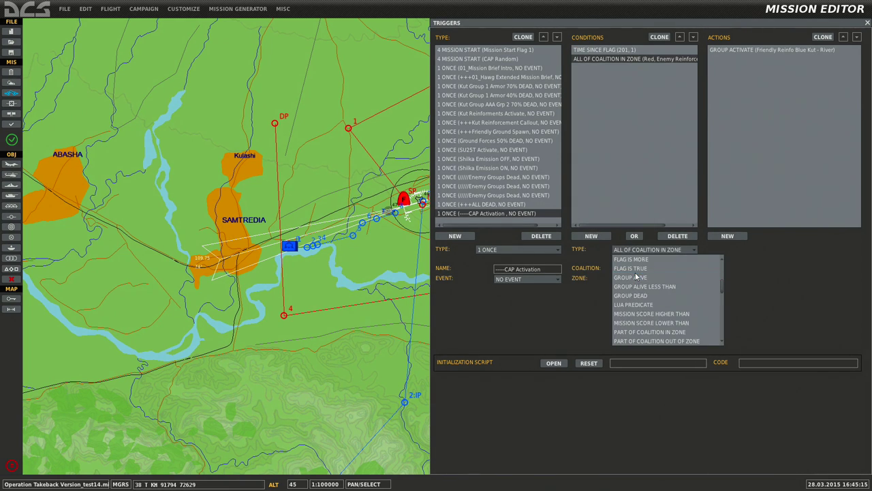
pyautogui.click(636, 267)
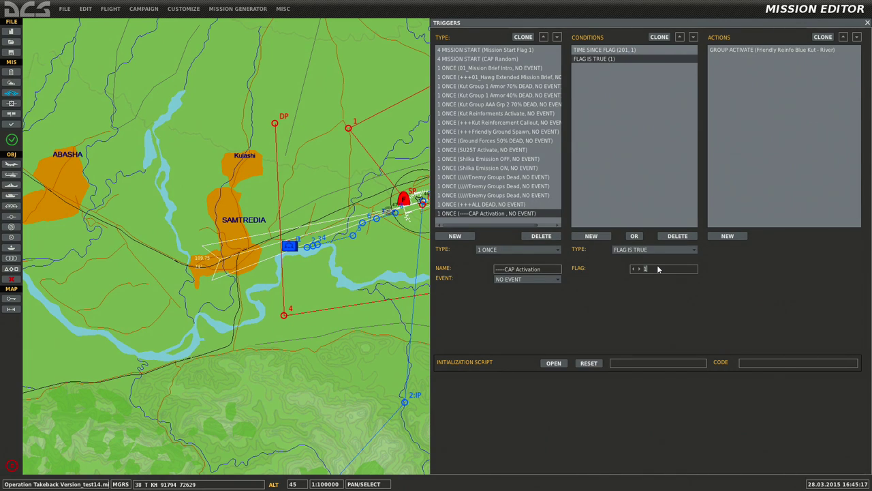
pyautogui.click(657, 269)
pyautogui.write('200')
# Step: Set the group of the CAP Activation trigger's GROUP ACTIVATE action to Russian CAP Sweep
pyautogui.click(775, 53)
pyautogui.click(801, 268)
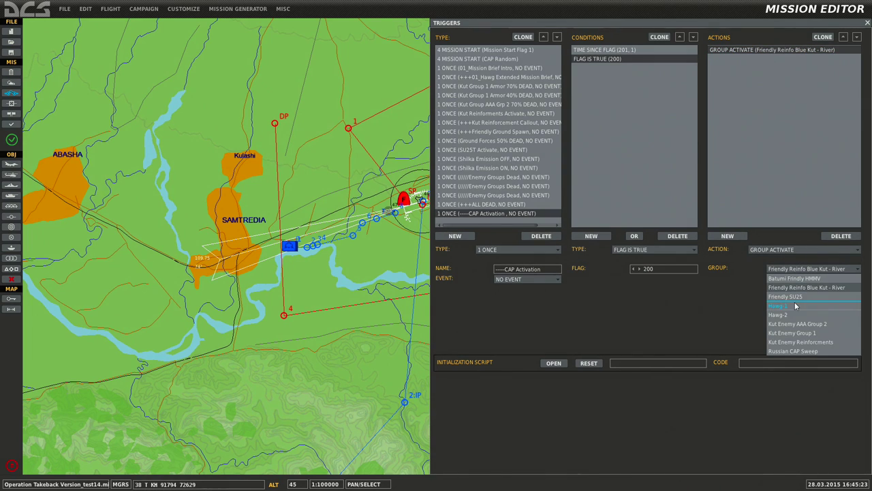
pyautogui.click(794, 351)
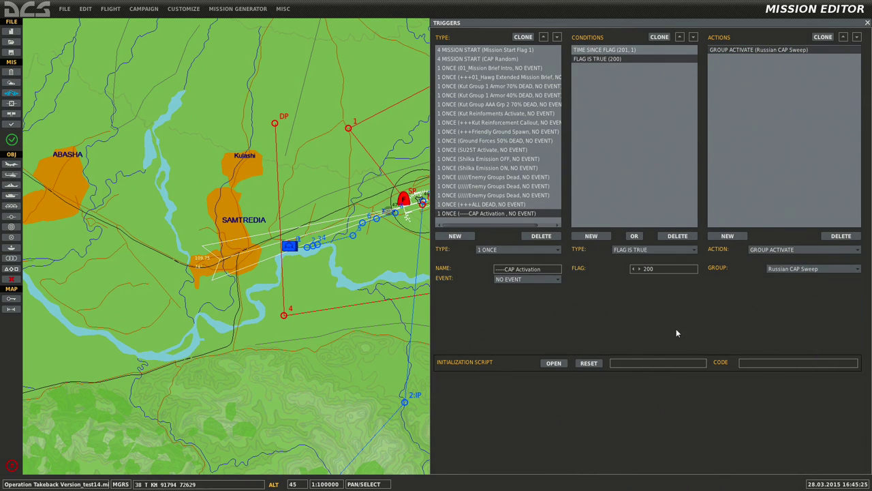
# Step: Remove the leading dashes from the CAP Activation trigger's name
pyautogui.click(495, 270)
pyautogui.press('Delete')
pyautogui.press('Delete')
pyautogui.press('Delete')
pyautogui.press('Delete')
pyautogui.press('Delete')
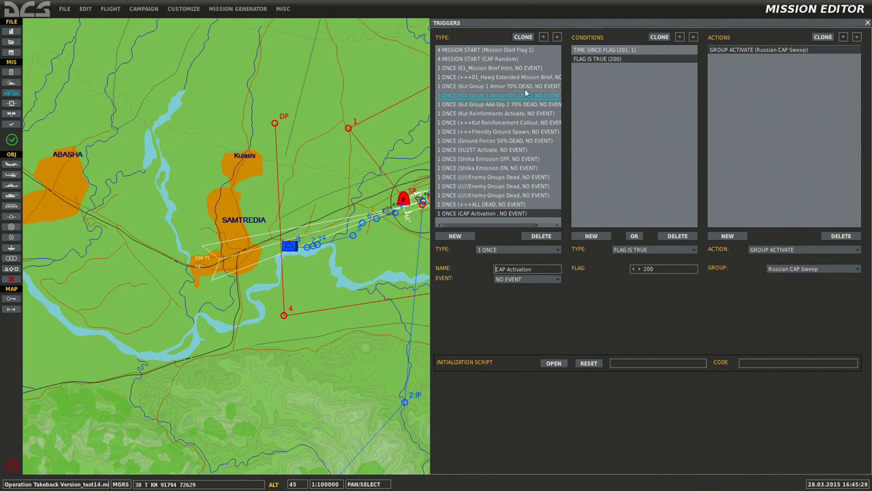
# Step: Move the CAP Activation trigger up the trigger list to directly below CAP Random
pyautogui.click(543, 38)
pyautogui.click(543, 37)
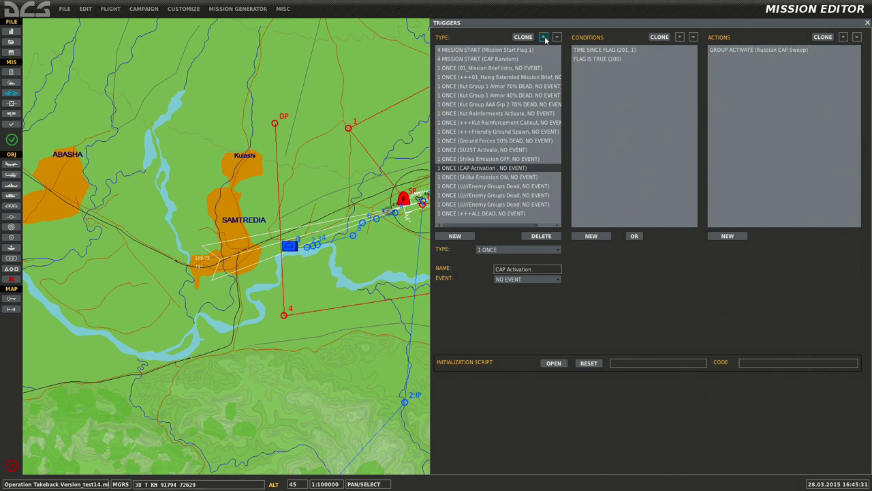
pyautogui.click(543, 38)
pyautogui.click(543, 38)
pyautogui.click(543, 38)
pyautogui.click(543, 37)
pyautogui.click(543, 37)
pyautogui.click(543, 37)
pyautogui.click(543, 38)
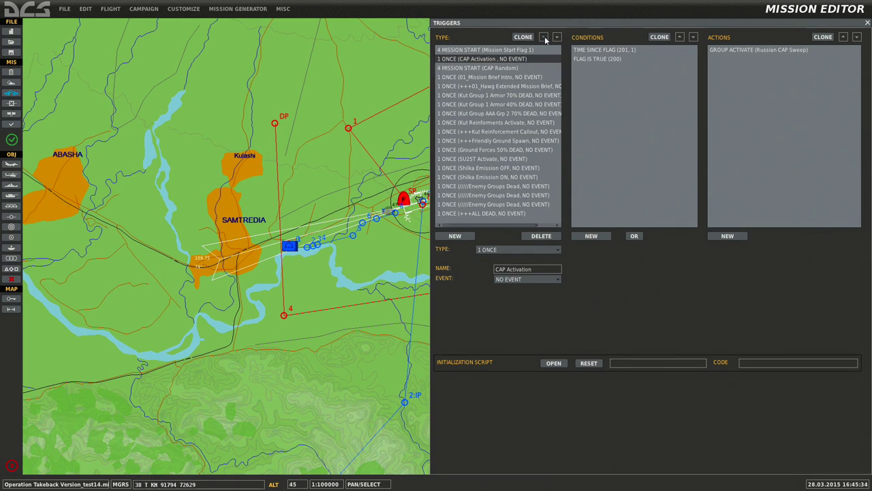
pyautogui.click(556, 37)
# Step: Review the condition and action of the CAP Random trigger and the contents of the CAP Activation trigger
pyautogui.click(506, 59)
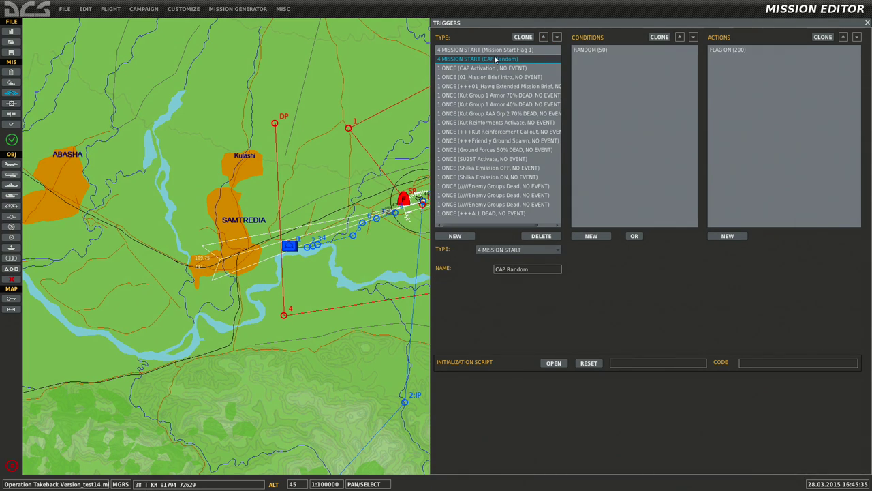
pyautogui.click(578, 53)
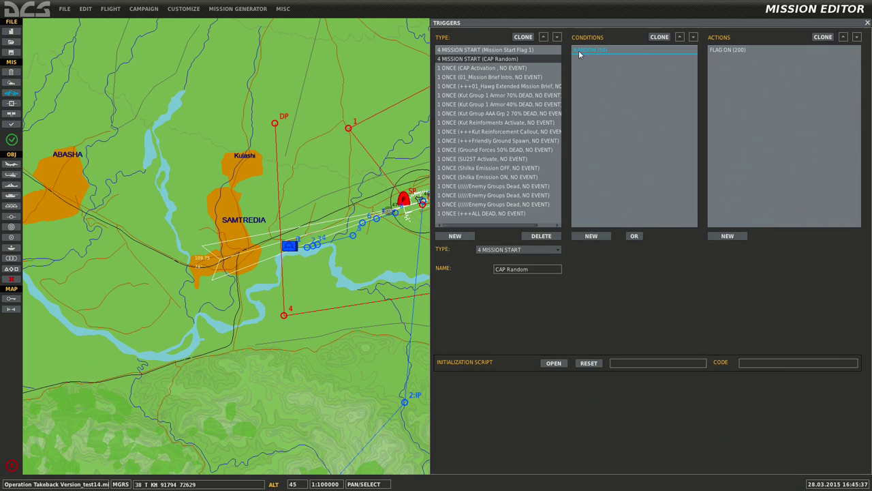
pyautogui.click(522, 60)
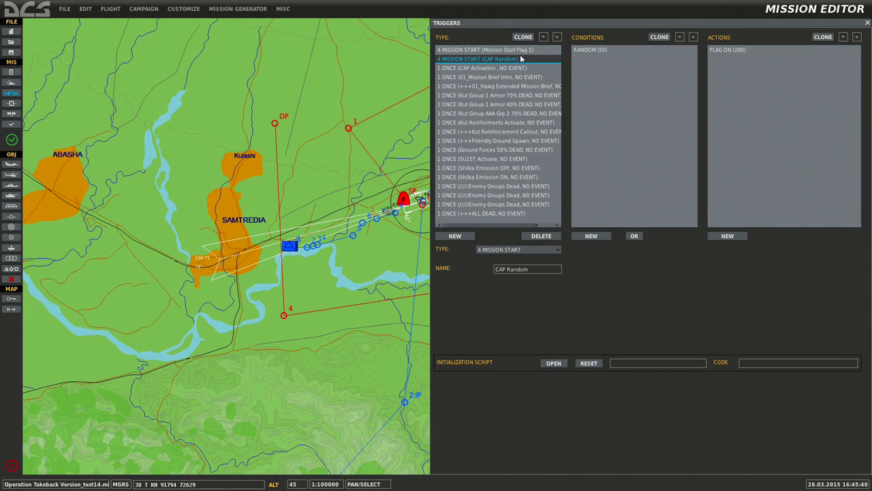
pyautogui.click(591, 50)
pyautogui.click(724, 51)
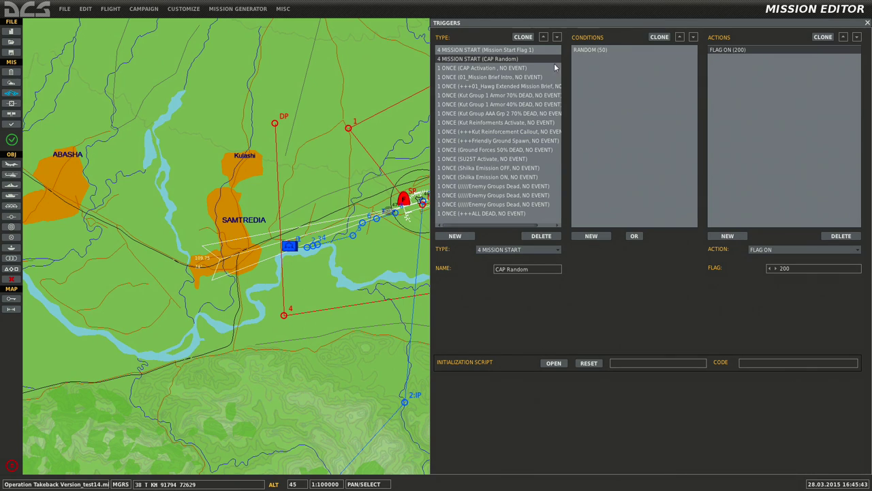
pyautogui.click(478, 64)
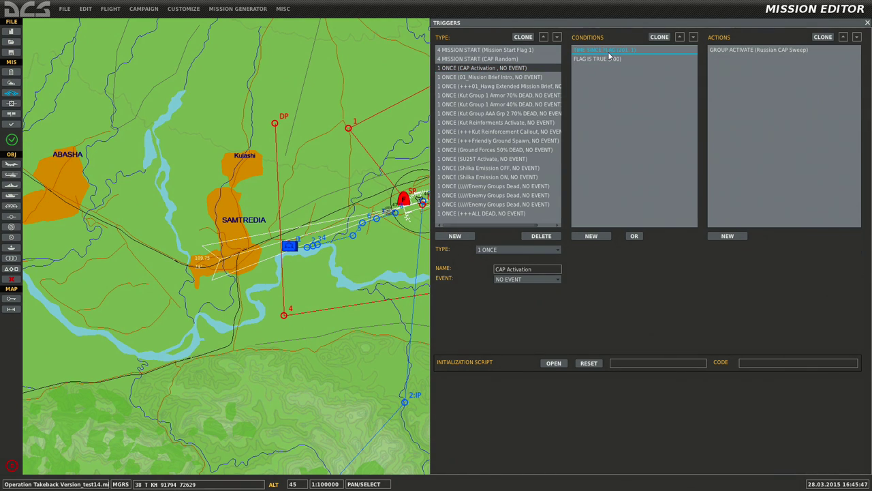
# Step: Move the FLAG IS TRUE condition of the CAP Activation trigger above its TIME SINCE FLAG condition
pyautogui.click(592, 59)
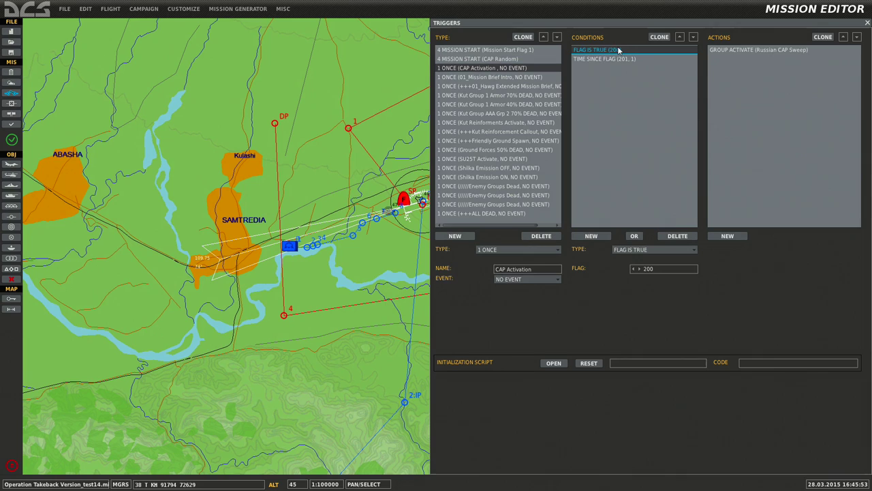
pyautogui.click(582, 60)
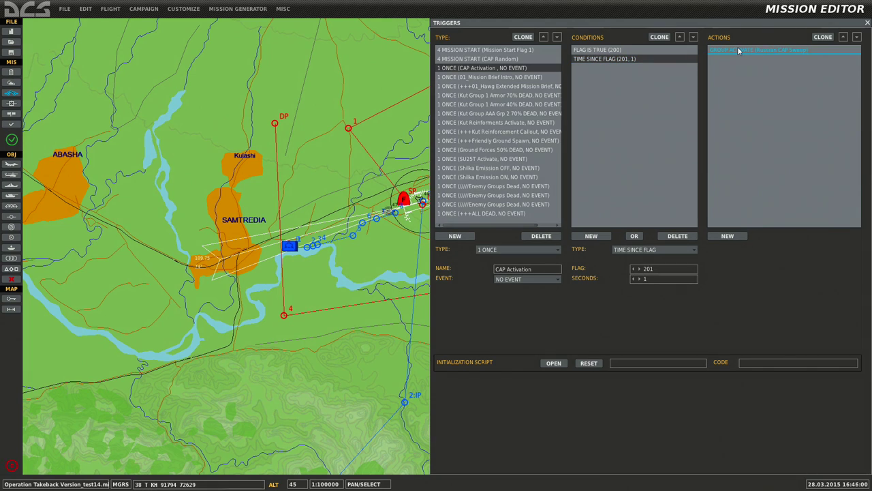
# Step: Review the condition and the action of the Kut Group 1 Armor 40% DEAD trigger
pyautogui.click(499, 104)
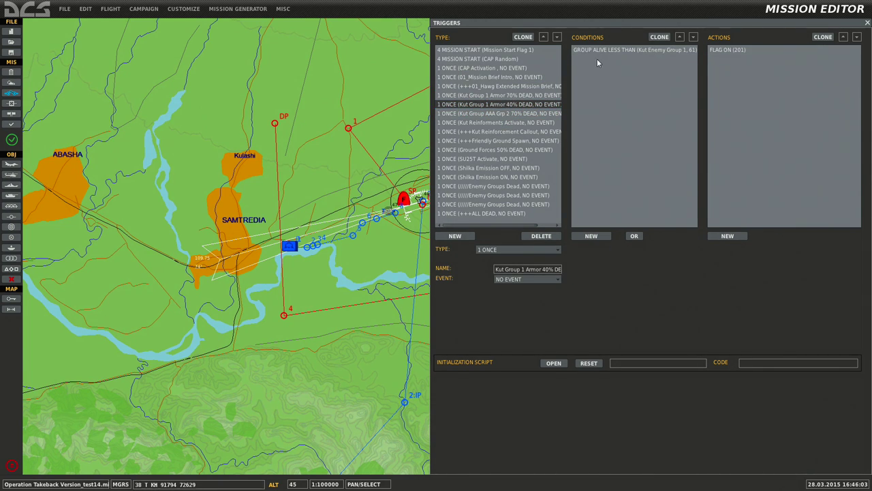
pyautogui.click(617, 49)
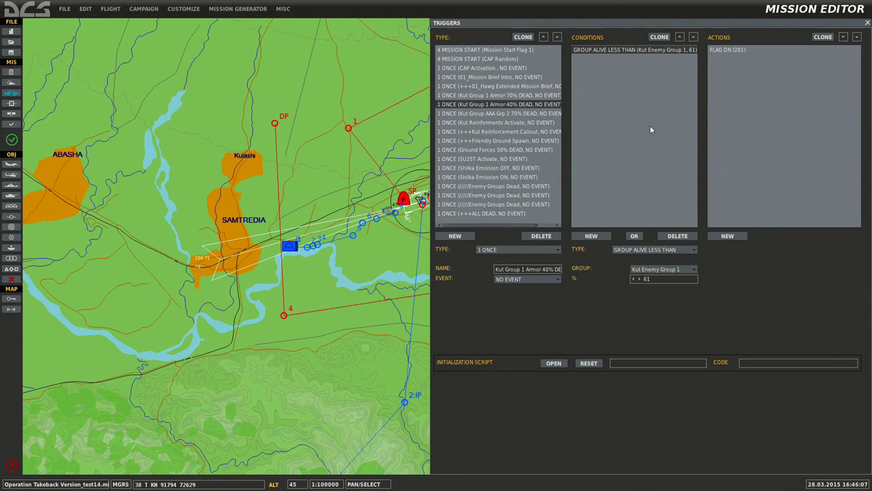
pyautogui.click(737, 53)
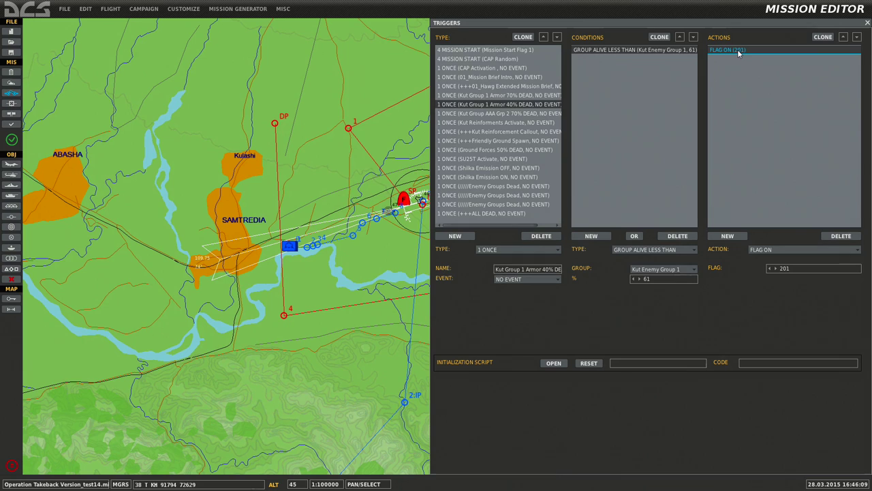
pyautogui.click(524, 96)
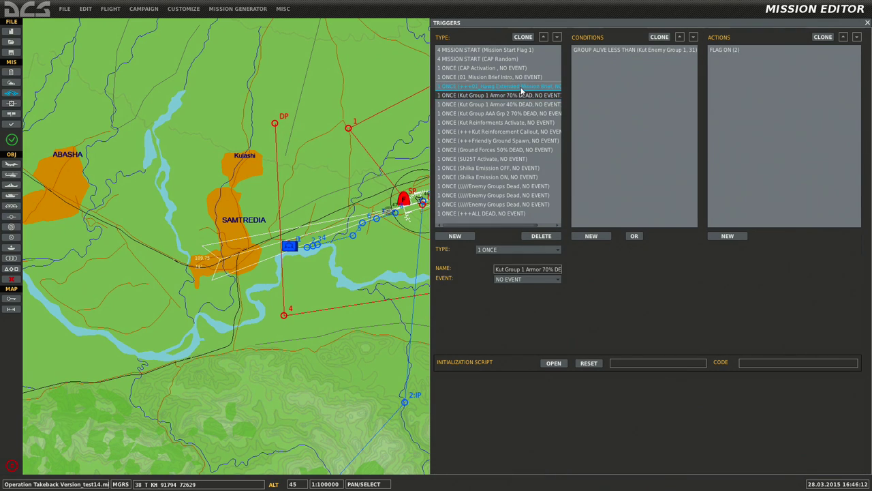
pyautogui.click(522, 89)
pyautogui.click(511, 77)
# Step: Compare the FLAG IS TRUE and TIME SINCE FLAG conditions of the CAP Activation trigger and check its GROUP ACTIVATE action
pyautogui.click(484, 68)
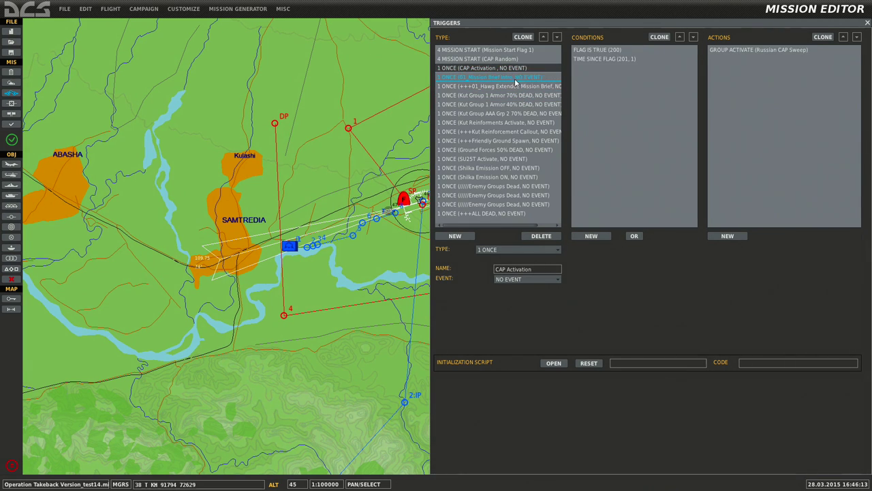
pyautogui.click(612, 50)
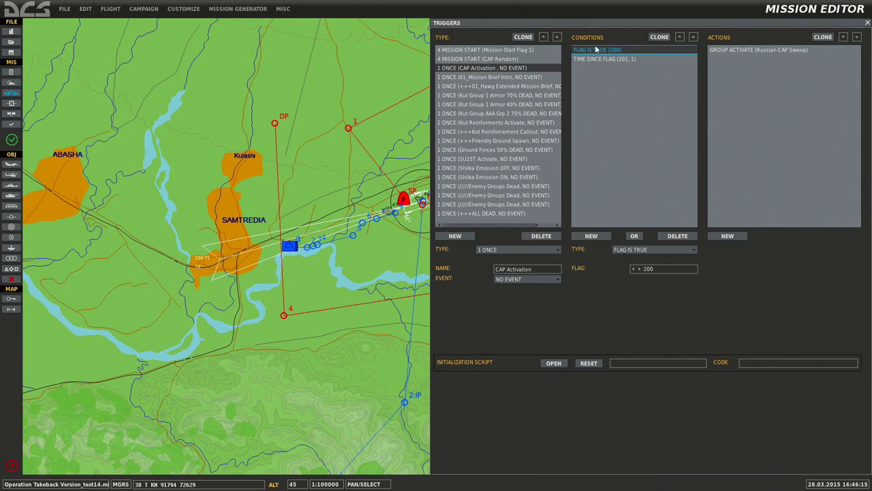
pyautogui.click(609, 59)
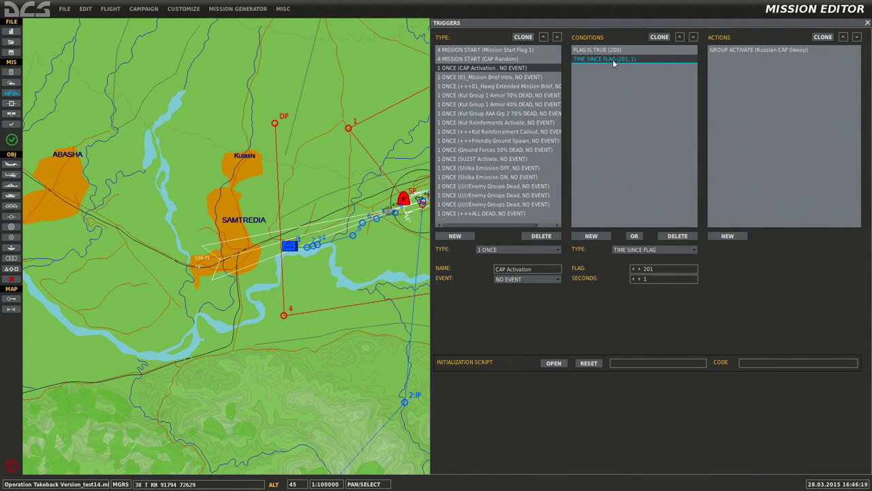
pyautogui.click(728, 51)
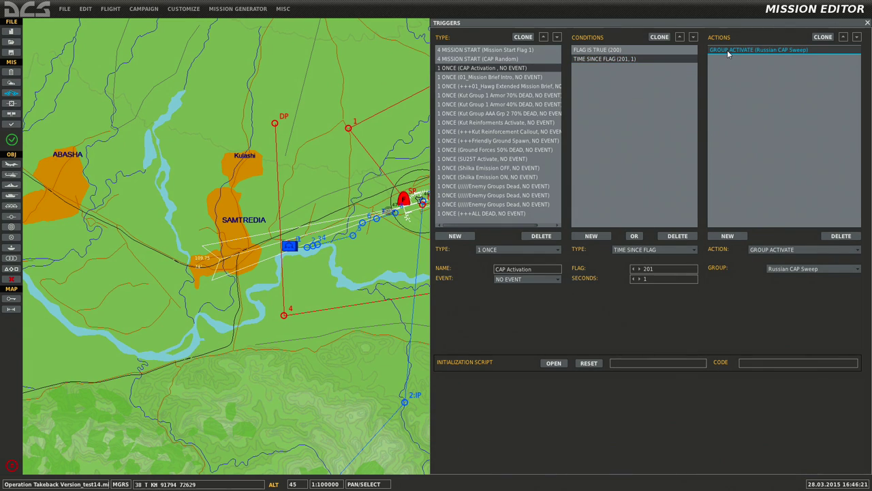
pyautogui.click(592, 54)
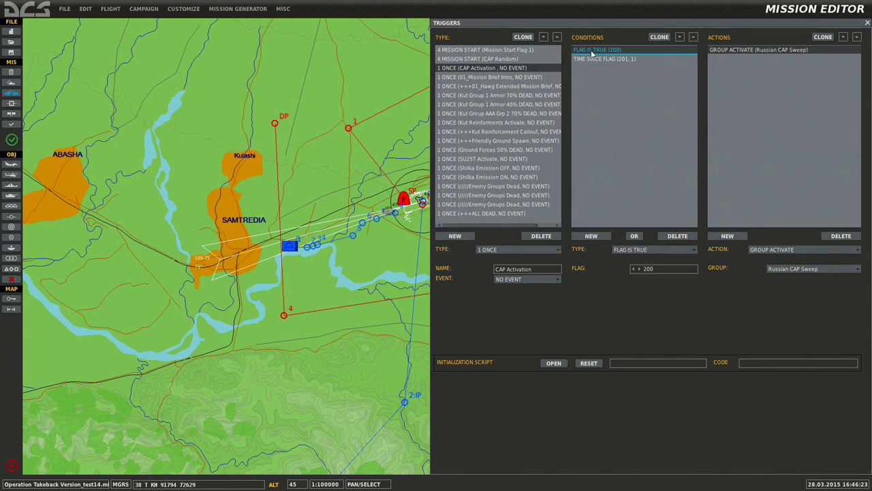
pyautogui.click(596, 58)
pyautogui.click(597, 50)
pyautogui.click(598, 59)
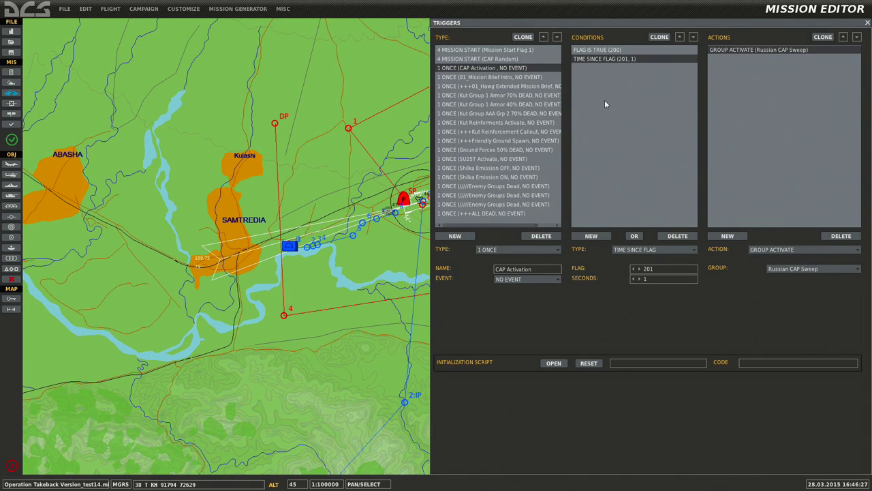
pyautogui.click(595, 50)
pyautogui.click(593, 59)
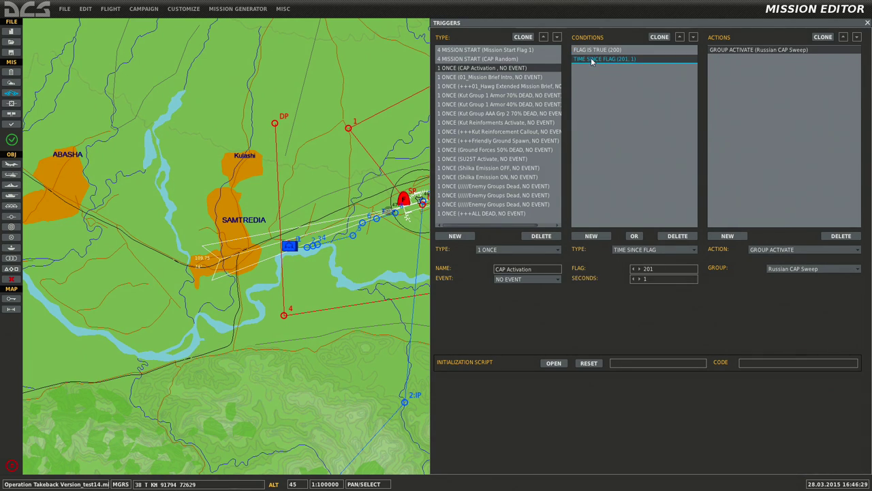
pyautogui.click(592, 50)
pyautogui.click(592, 59)
pyautogui.click(592, 50)
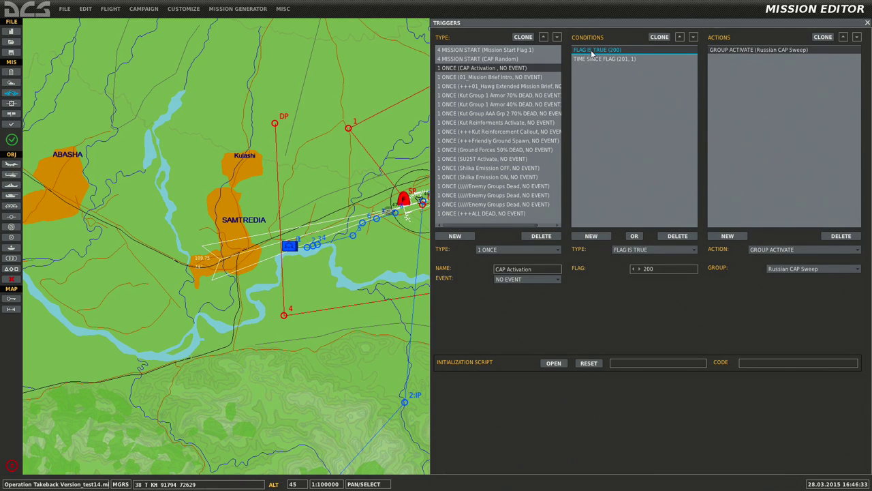
pyautogui.click(613, 59)
pyautogui.click(613, 50)
# Step: Close the triggers and save the mission under the new file name Operation Takeback Version_test15.miz
pyautogui.click(388, 233)
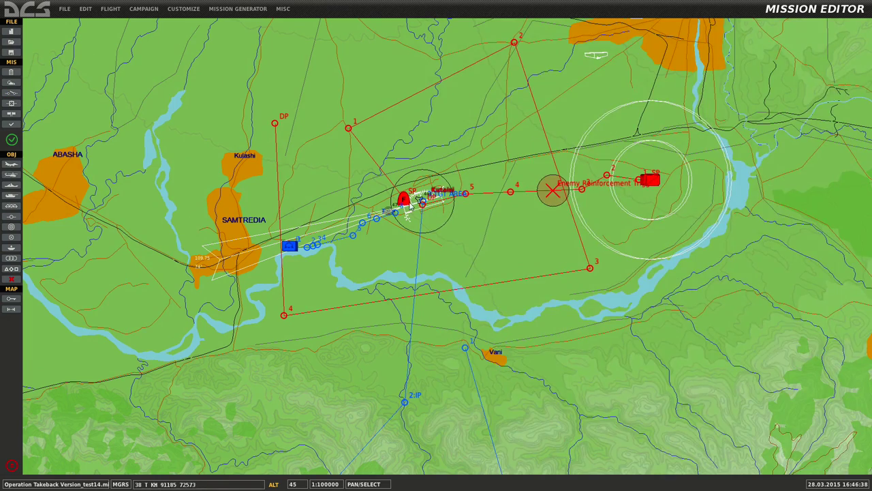
pyautogui.scroll(4, 387, 201)
pyautogui.scroll(6, 386, 197)
pyautogui.scroll(-2, 407, 203)
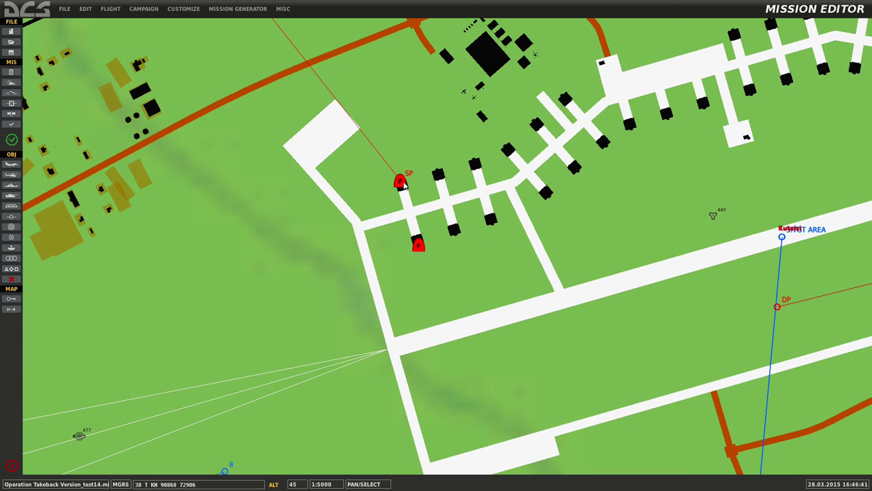
pyautogui.click(65, 10)
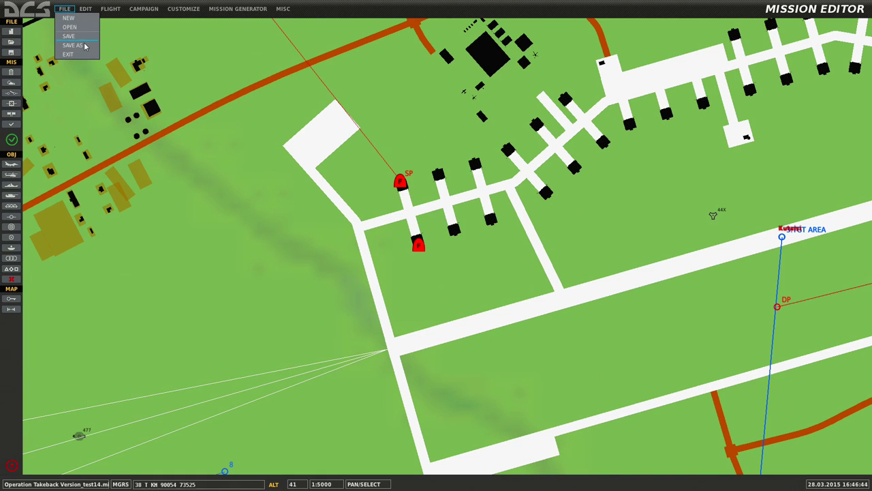
pyautogui.click(82, 48)
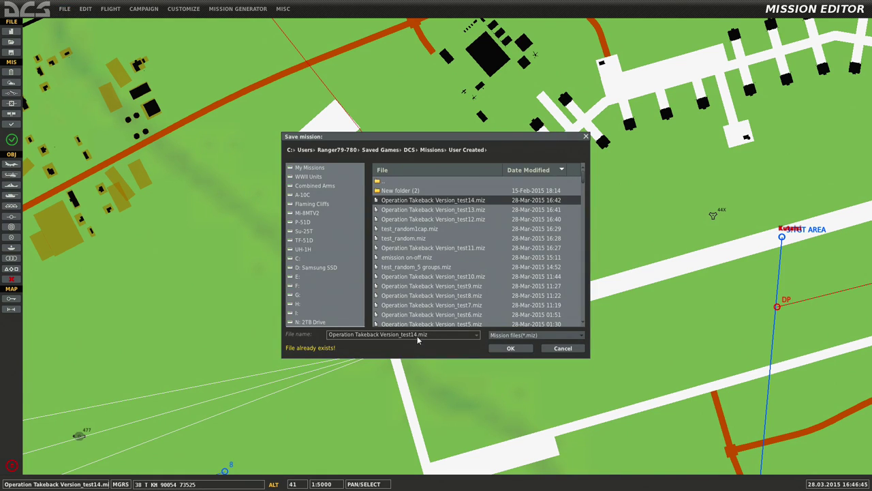
pyautogui.press('BackSpace')
pyautogui.write('5')
pyautogui.click(510, 348)
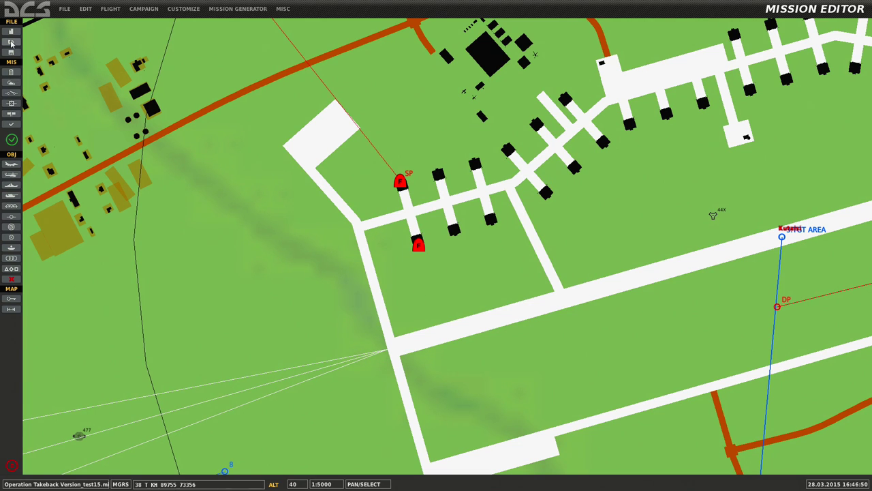
# Step: Copy the Russian CAP Sweep group and create a new Caucasus mission with the default coalitions
pyautogui.click(401, 185)
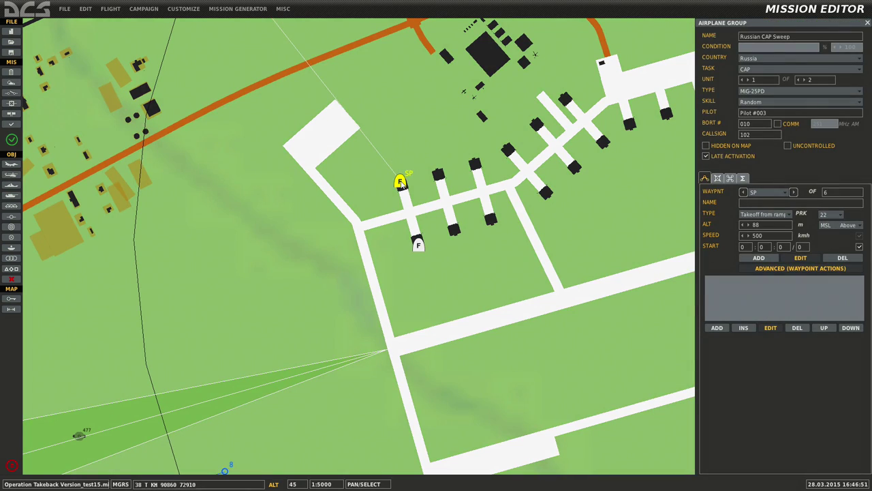
pyautogui.click(65, 9)
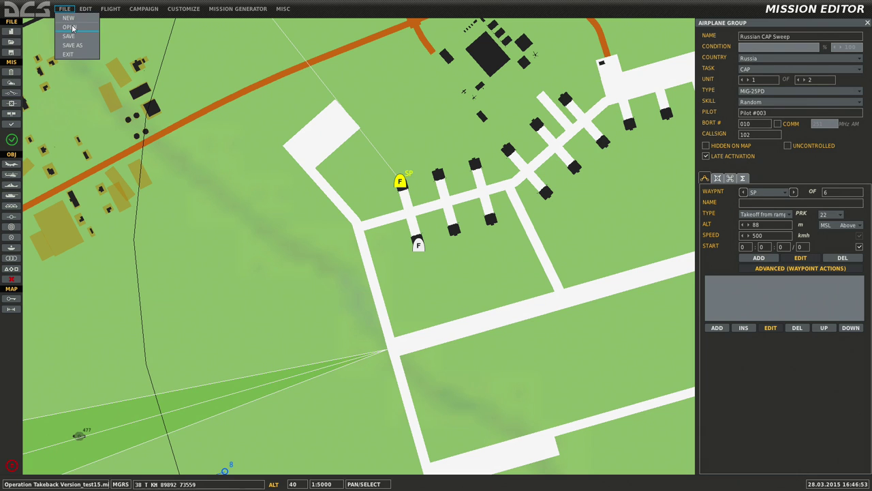
pyautogui.click(75, 22)
pyautogui.click(416, 265)
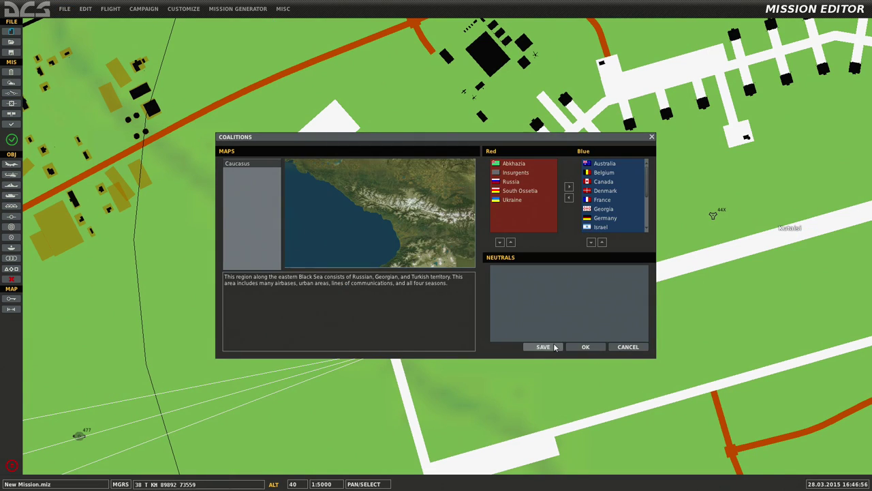
pyautogui.click(580, 347)
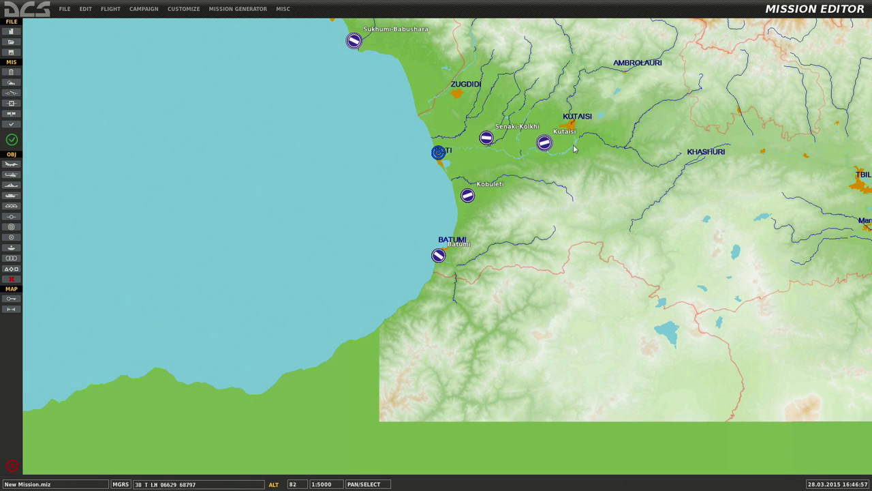
# Step: Paste the Russian CAP Sweep group onto Kutaisi airfield in the new mission and select its lead aircraft
pyautogui.scroll(4, 566, 148)
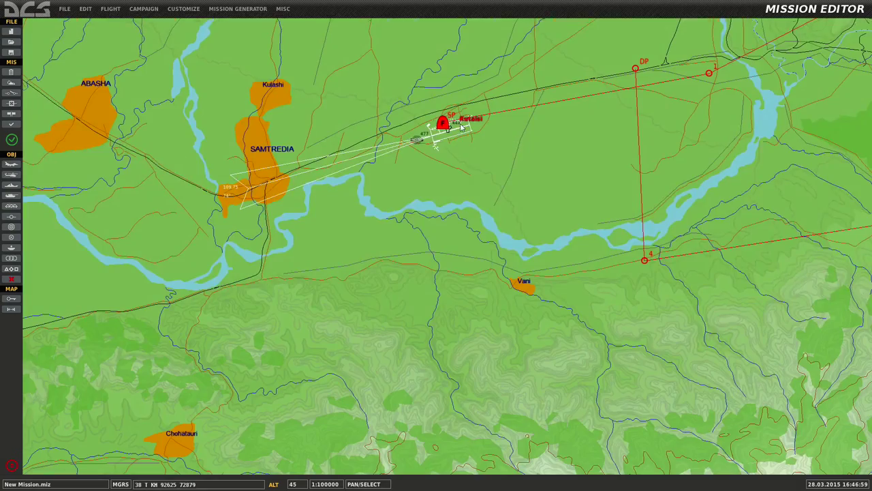
pyautogui.scroll(3, 394, 127)
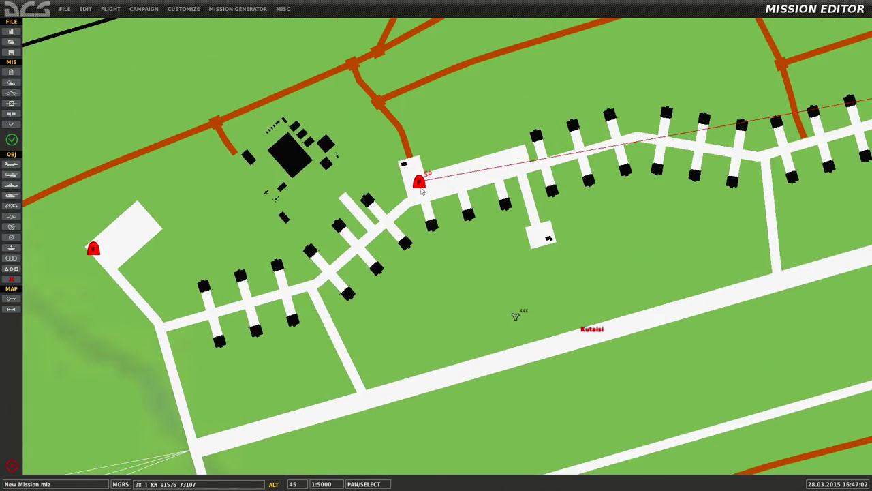
pyautogui.click(418, 182)
pyautogui.scroll(-3, 419, 182)
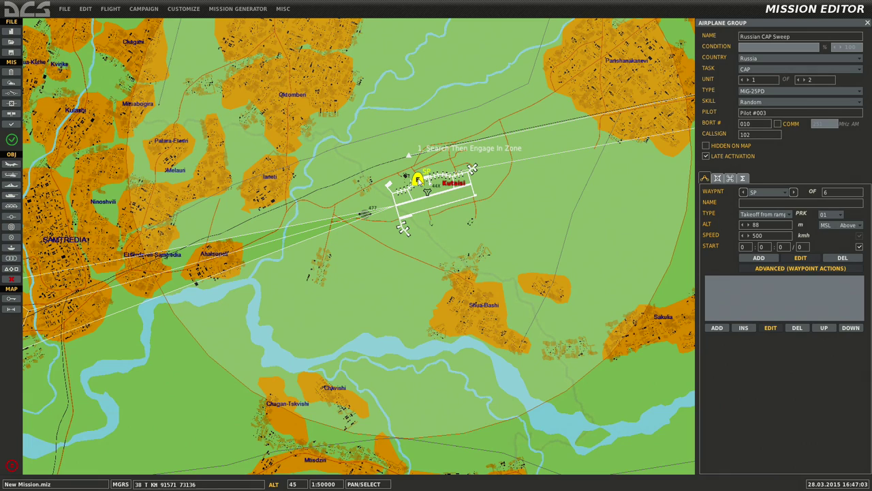
pyautogui.scroll(-1, 419, 182)
pyautogui.scroll(4, 419, 182)
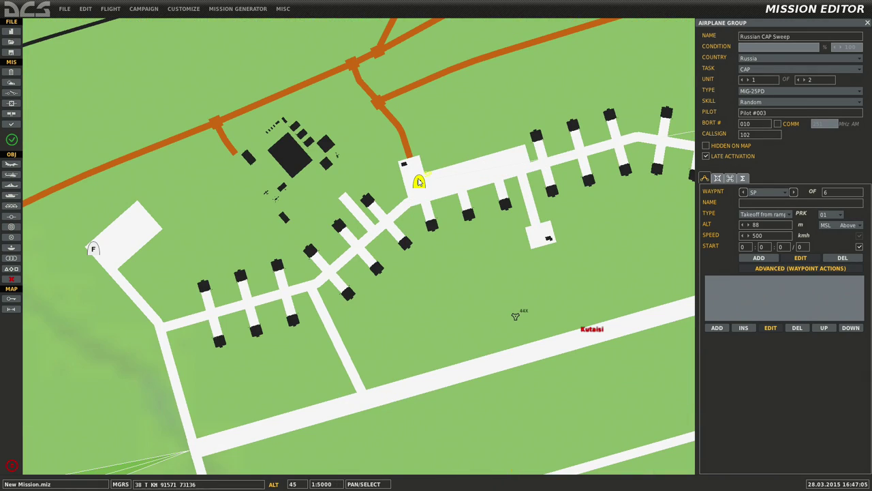
# Step: Set the parking spots of the Russian CAP Sweep aircraft to 22 and 23 and turn off the group's late activation
pyautogui.click(840, 215)
pyautogui.scroll(-4, 830, 266)
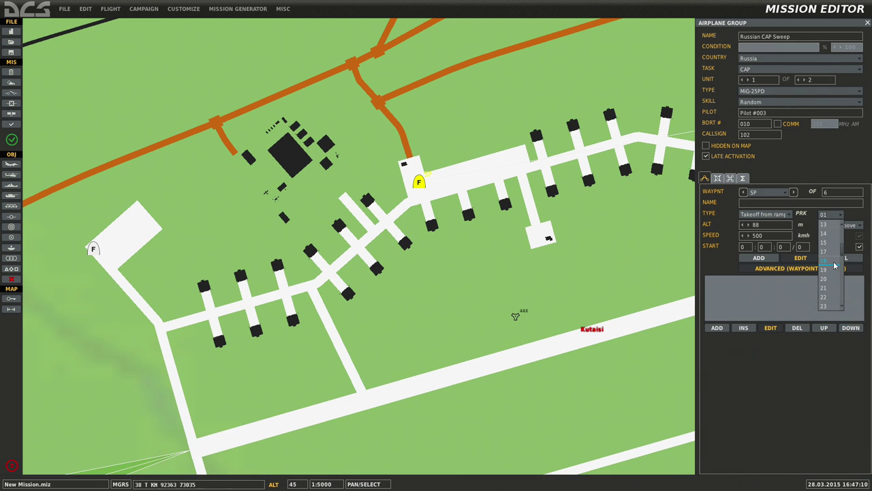
pyautogui.click(831, 300)
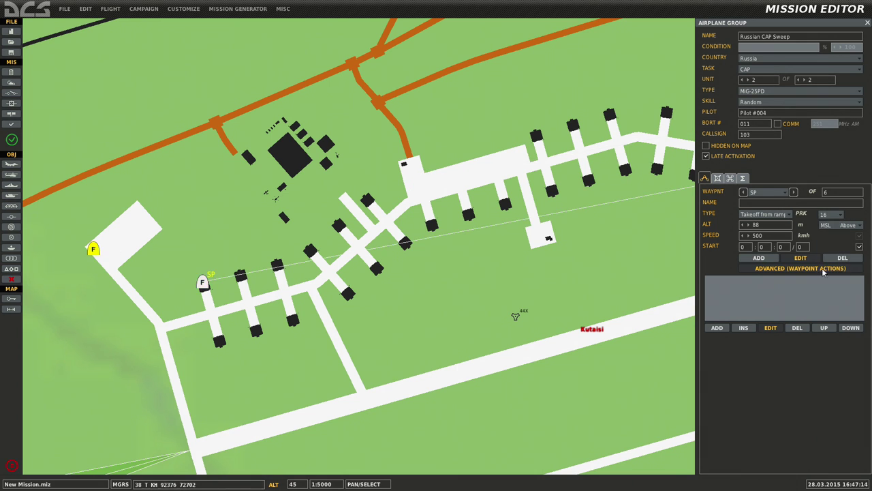
pyautogui.click(837, 214)
pyautogui.click(828, 224)
pyautogui.click(706, 156)
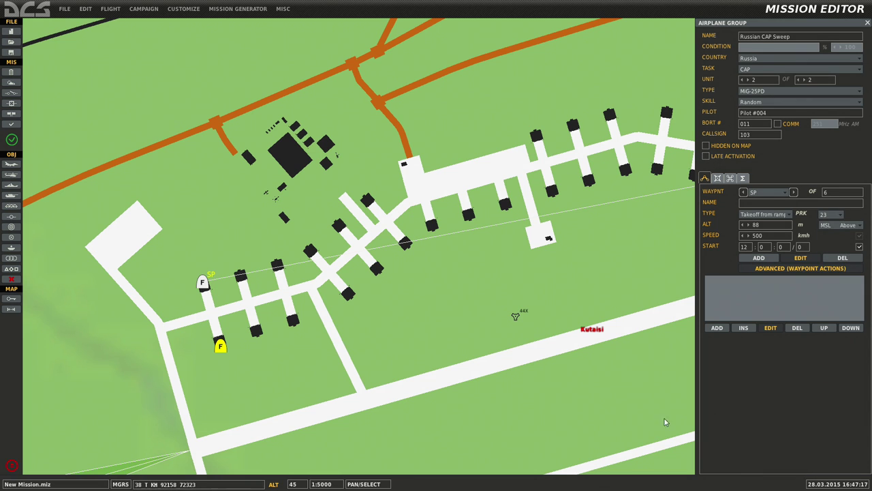
pyautogui.click(203, 284)
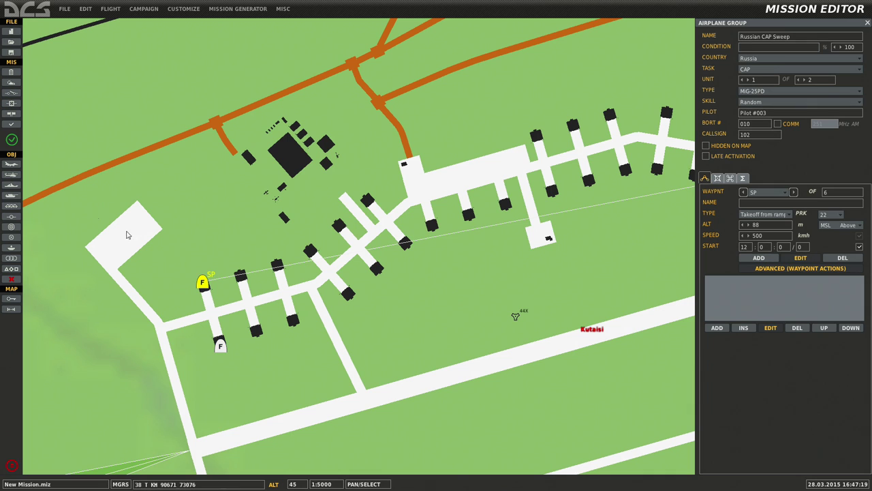
# Step: Fly the new mission and bring up the external view of the MiG-25PD in its shelter
pyautogui.click(12, 139)
pyautogui.click(439, 275)
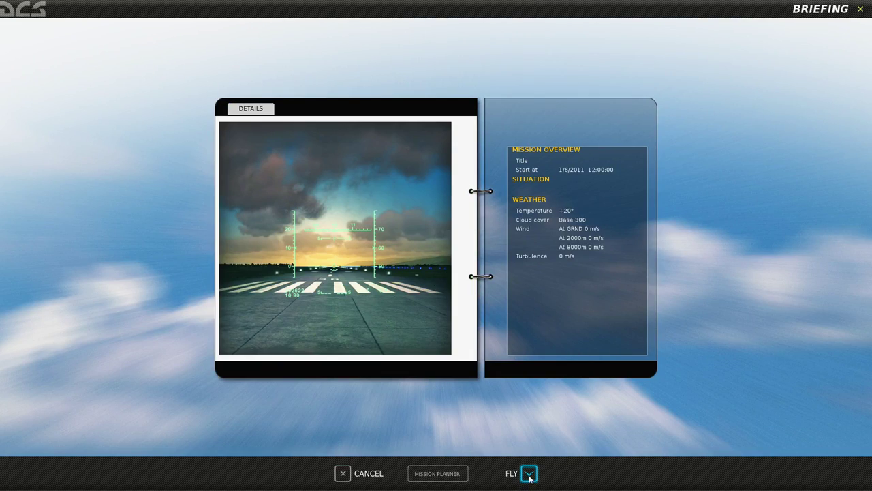
pyautogui.click(529, 474)
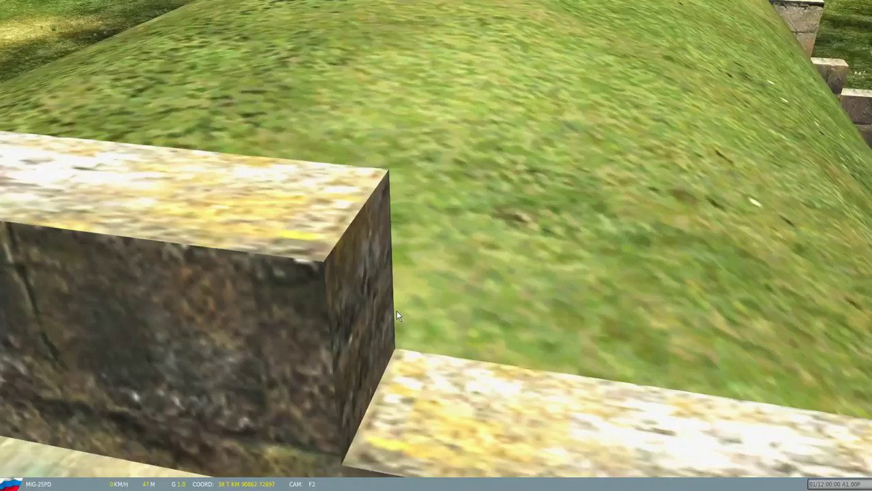
pyautogui.press('Pause')
pyautogui.press('F2')
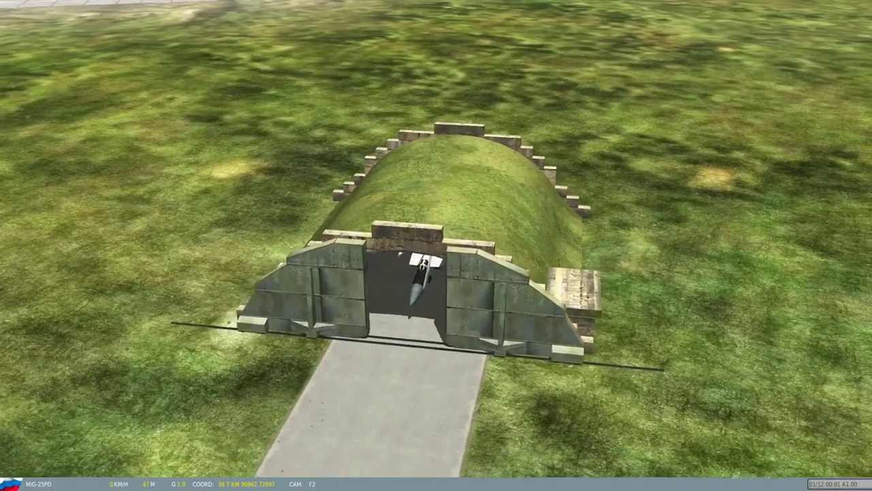
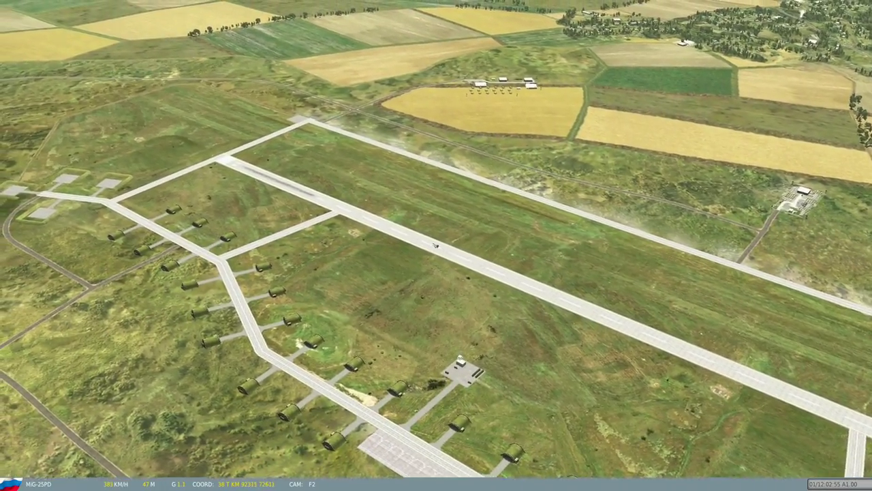
# Step: Quit the test flight once the lead MiG-25PD lifts off and return to the mission editor
pyautogui.press('Escape')
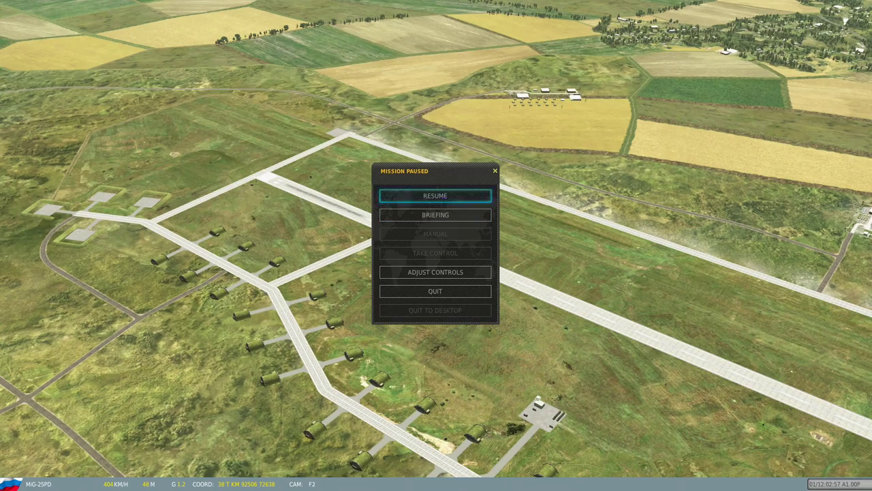
pyautogui.click(444, 196)
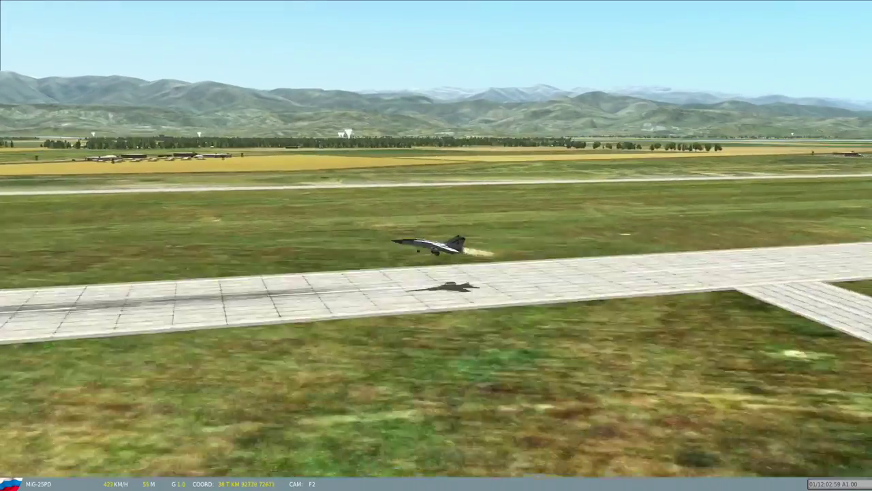
pyautogui.press('Escape')
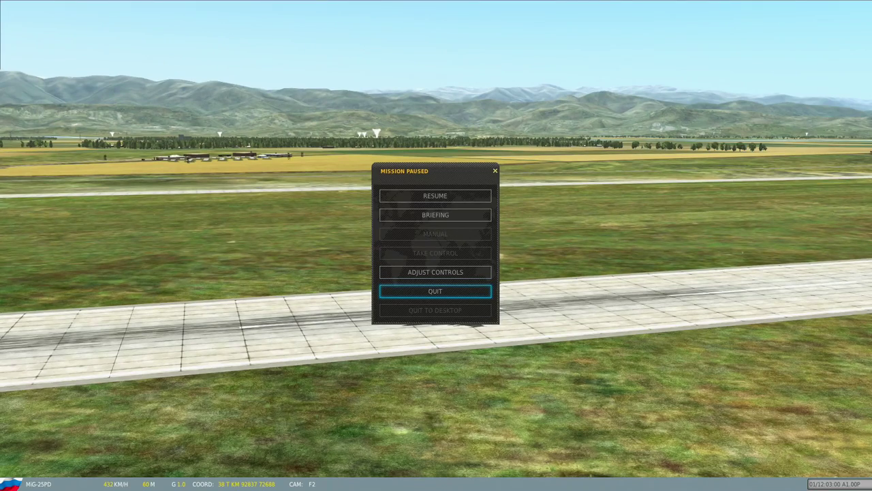
pyautogui.click(486, 291)
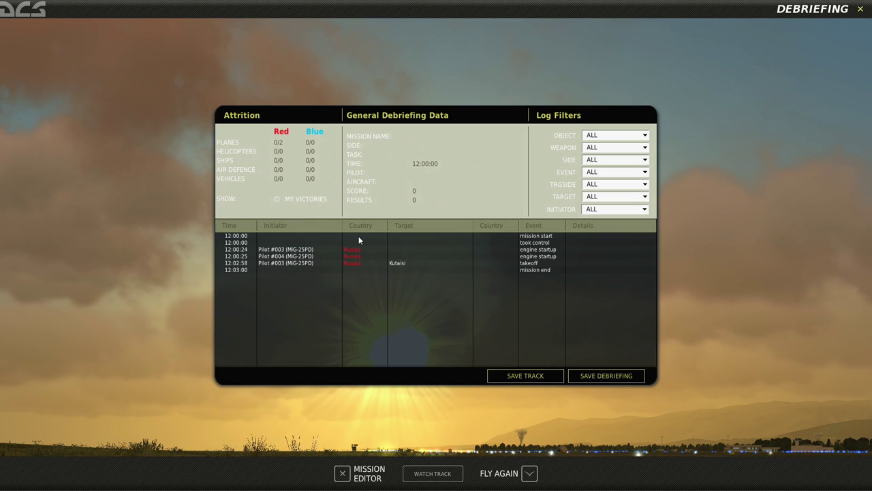
pyautogui.click(343, 473)
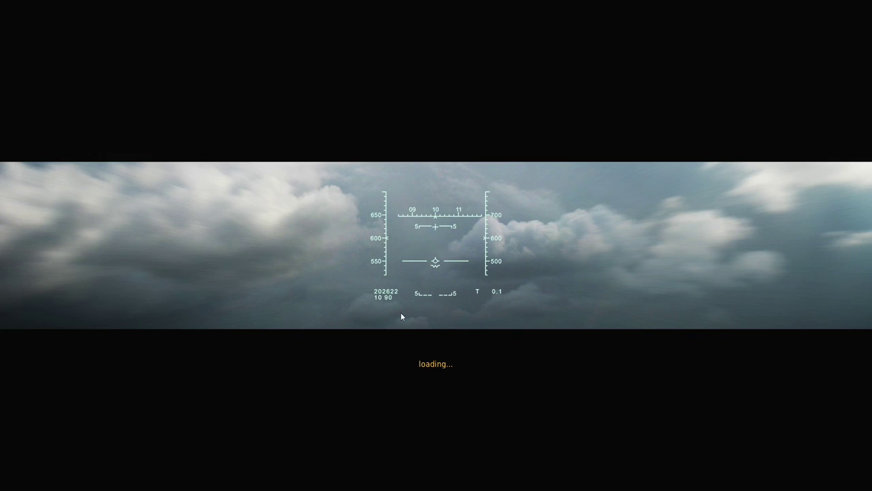
# Step: Open the mission Operation Takeback Version_test15.miz from the User Created missions folder
pyautogui.scroll(2, 361, 272)
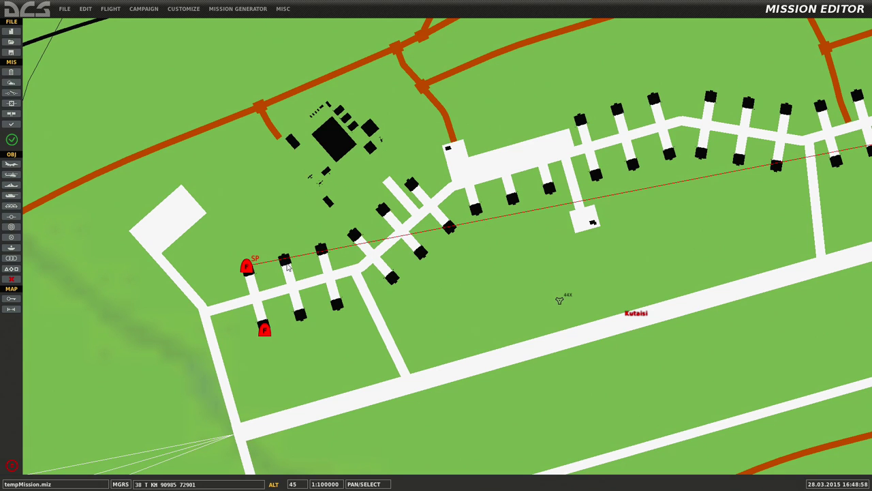
pyautogui.scroll(-5, 288, 267)
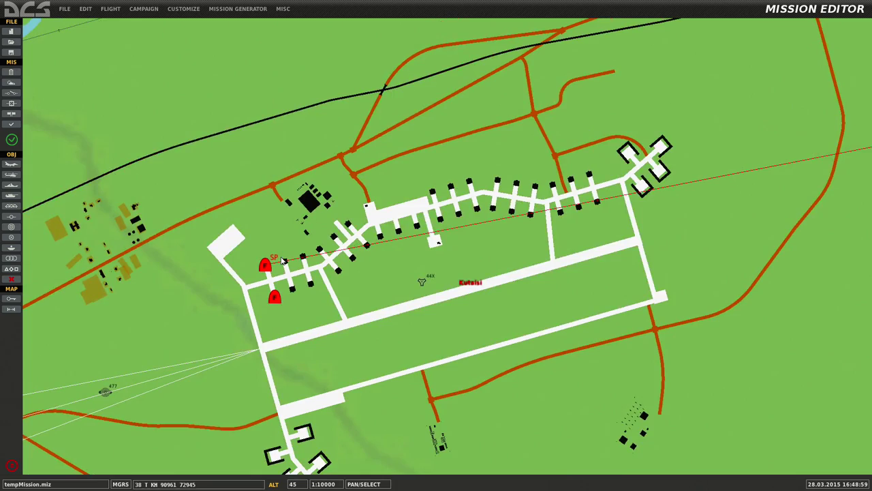
pyautogui.scroll(2, 196, 287)
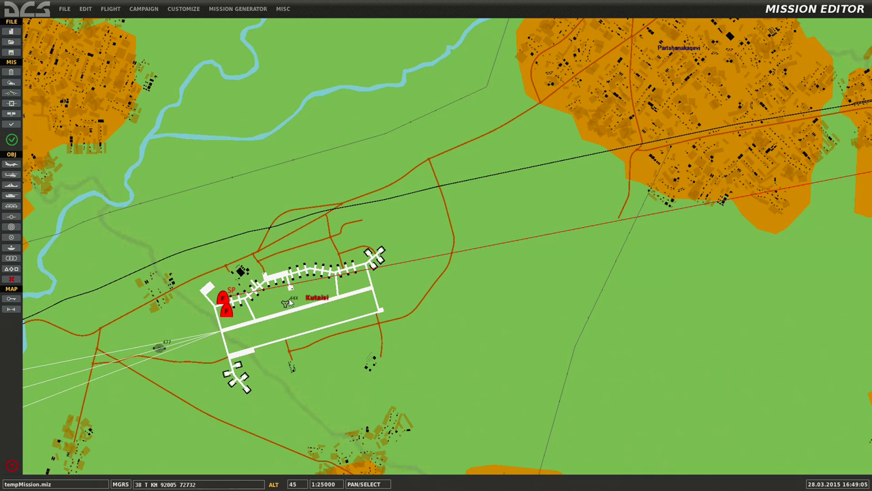
pyautogui.moveTo(252, 301); pyautogui.dragTo(290, 295, button='right')
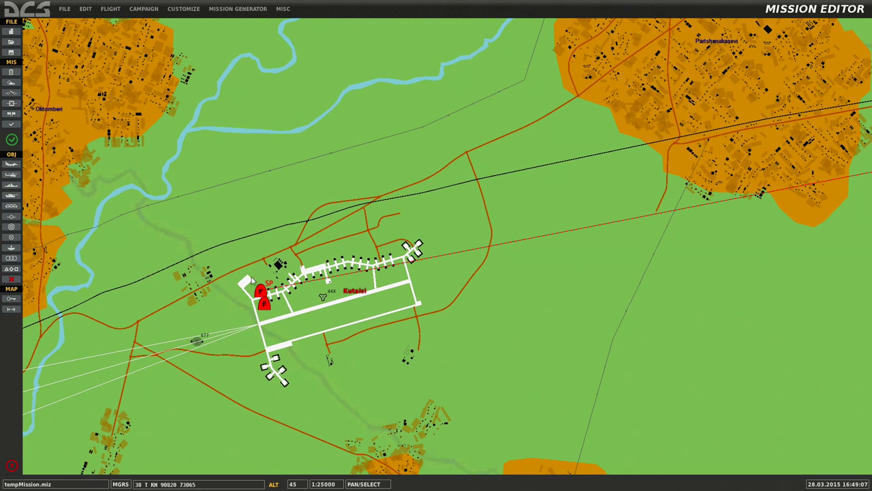
pyautogui.click(59, 10)
pyautogui.click(70, 28)
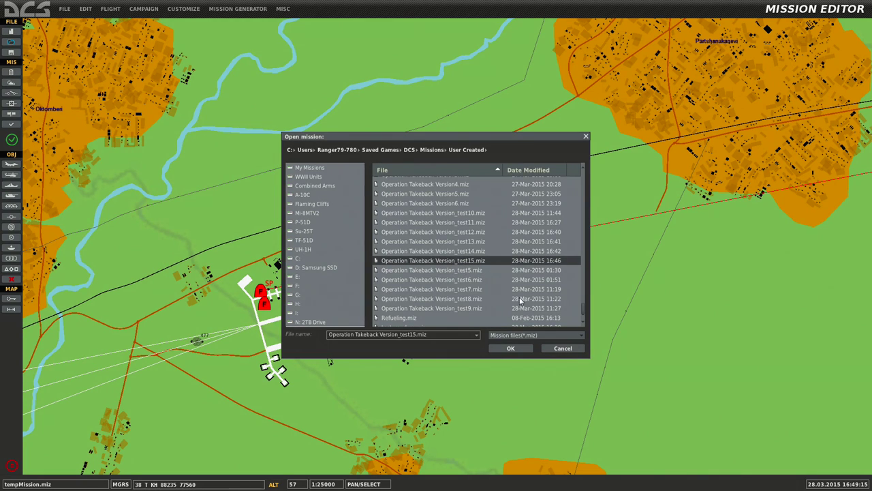
pyautogui.click(508, 348)
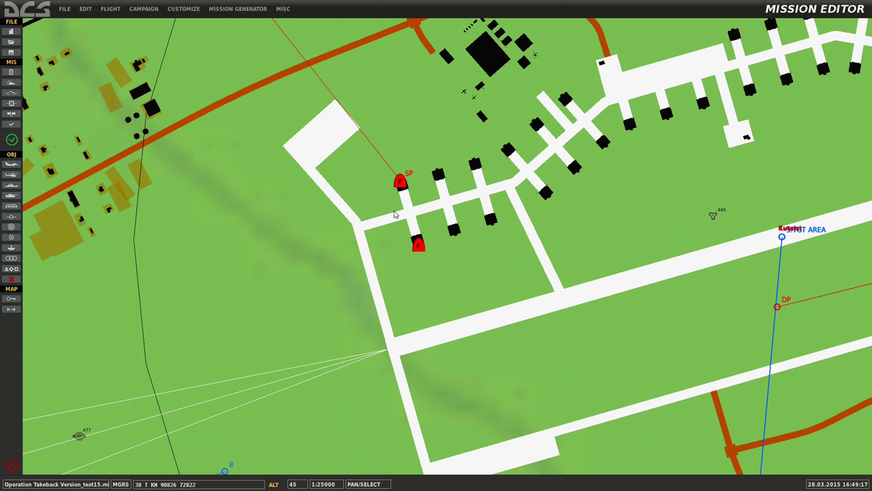
# Step: Place a trigger zone on the taxiway corner west of the Russian CAP Sweep shelters and set its radius to 45
pyautogui.click(401, 184)
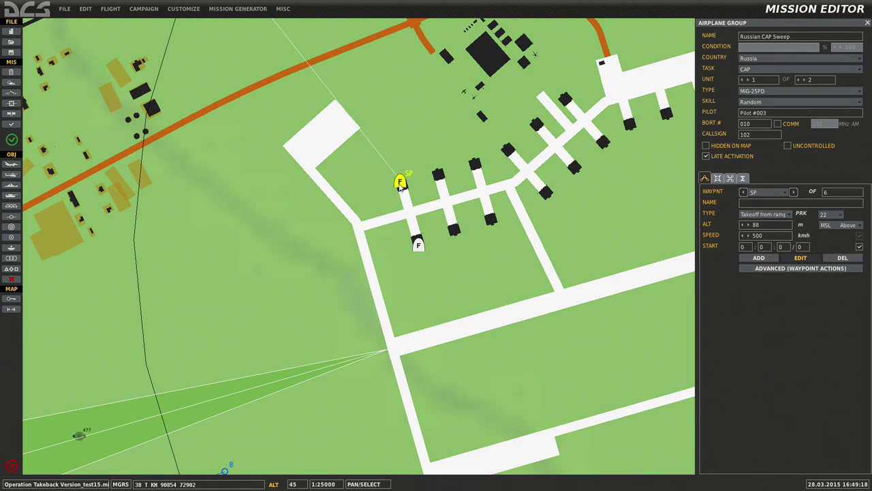
pyautogui.click(10, 237)
pyautogui.click(356, 229)
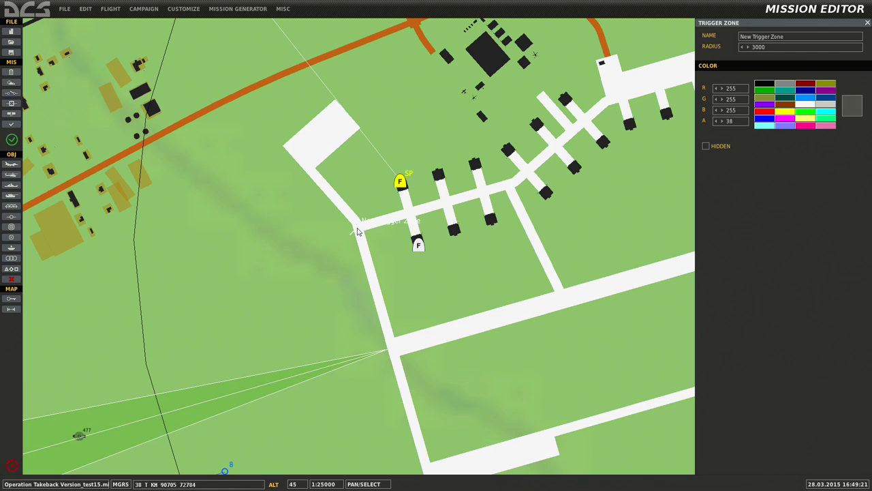
pyautogui.click(769, 46)
pyautogui.write('35')
pyautogui.moveTo(766, 47); pyautogui.dragTo(752, 48)
pyautogui.write('45')
pyautogui.scroll(3, 339, 242)
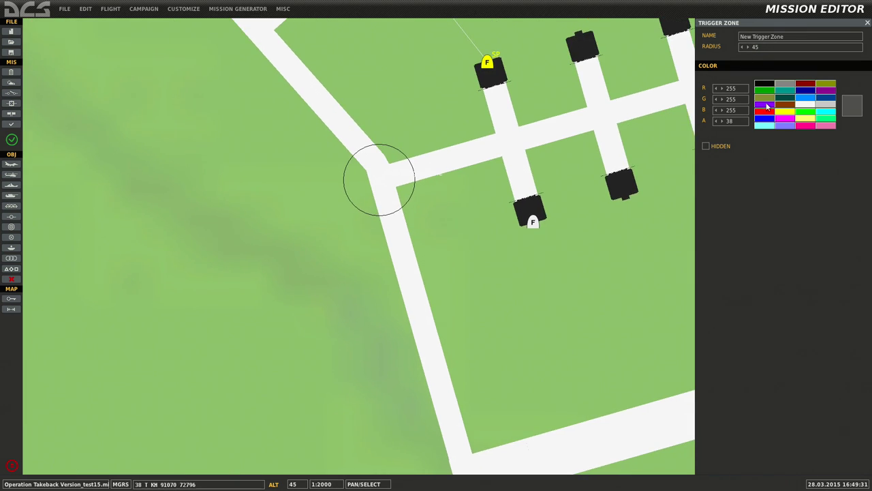
# Step: Color the taxiway corner zone red and name it CAP Trigger 1
pyautogui.click(765, 112)
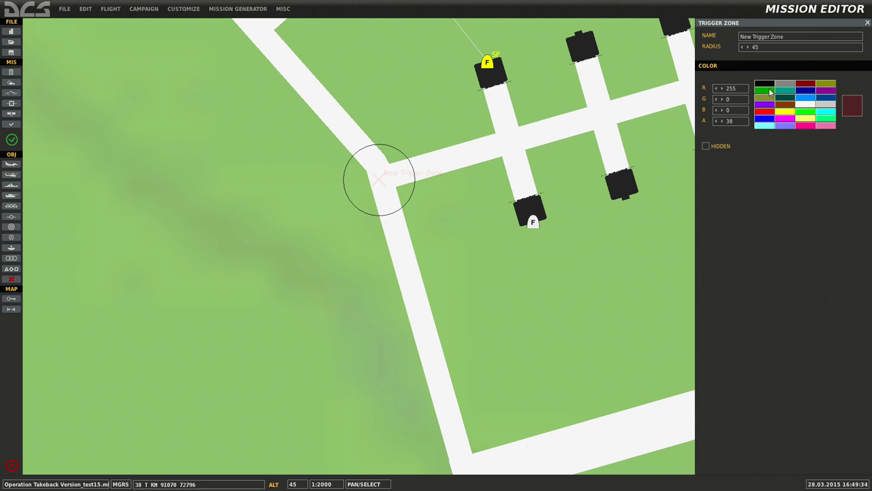
pyautogui.moveTo(419, 173); pyautogui.dragTo(327, 195)
pyautogui.scroll(-2, 327, 195)
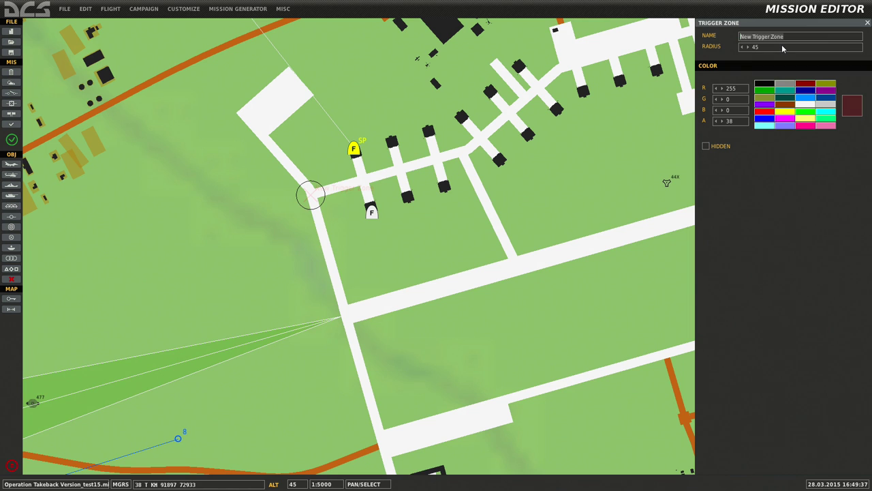
pyautogui.write('CAP')
# Step: Place a second trigger zone on the taxiway east of the Russian CAP Sweep shelters and name it CAP Trigger 2
pyautogui.click(11, 237)
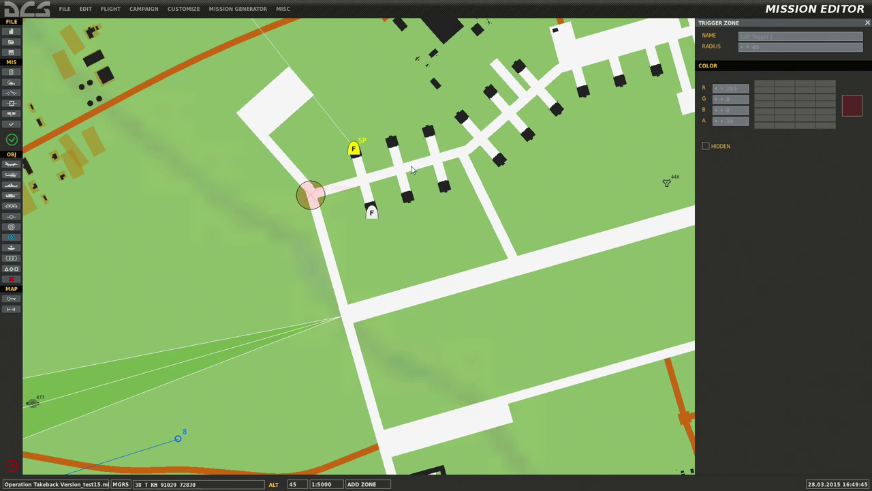
pyautogui.click(11, 237)
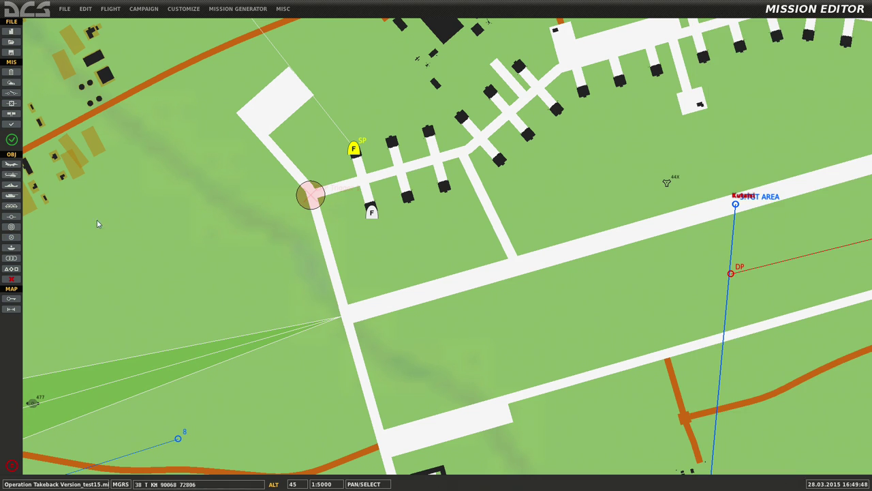
pyautogui.click(11, 236)
pyautogui.click(407, 171)
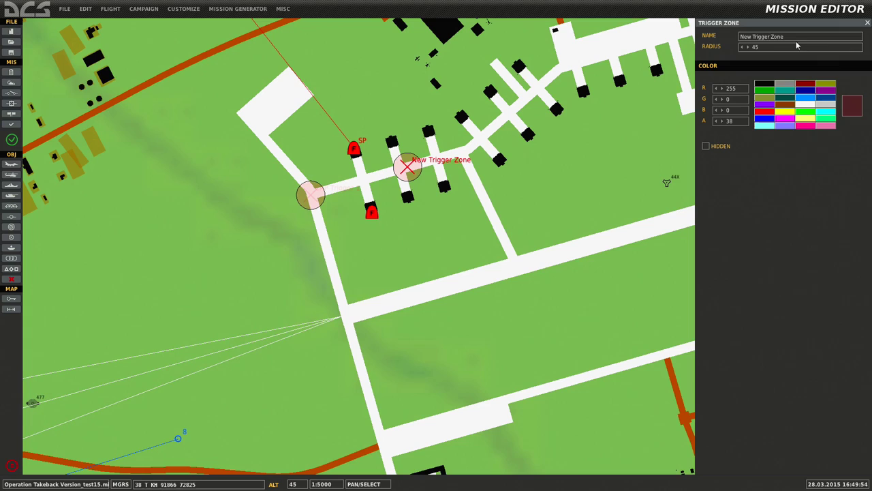
pyautogui.doubleClick(766, 40)
pyautogui.write('CAP Trig')
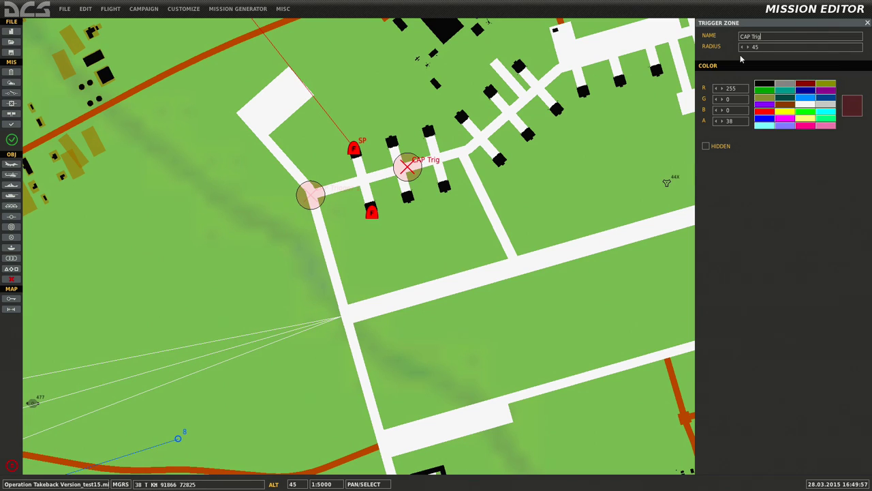
pyautogui.write('ger 2')
pyautogui.click(453, 203)
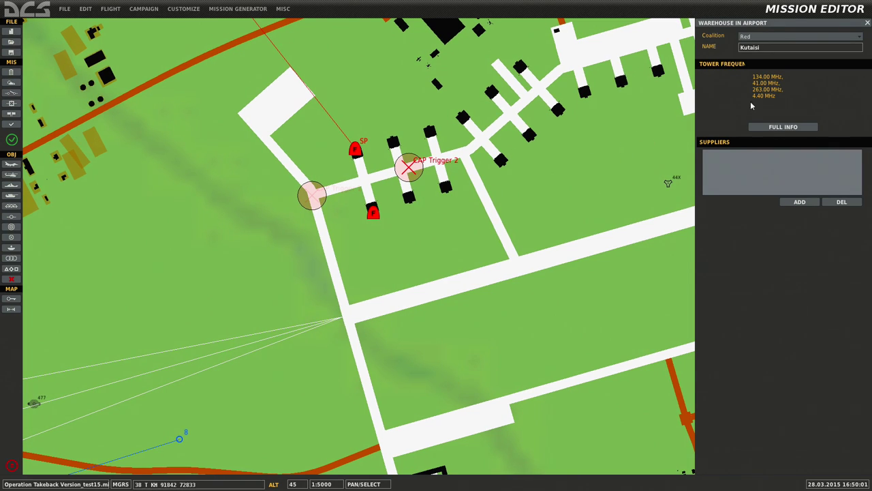
pyautogui.click(868, 23)
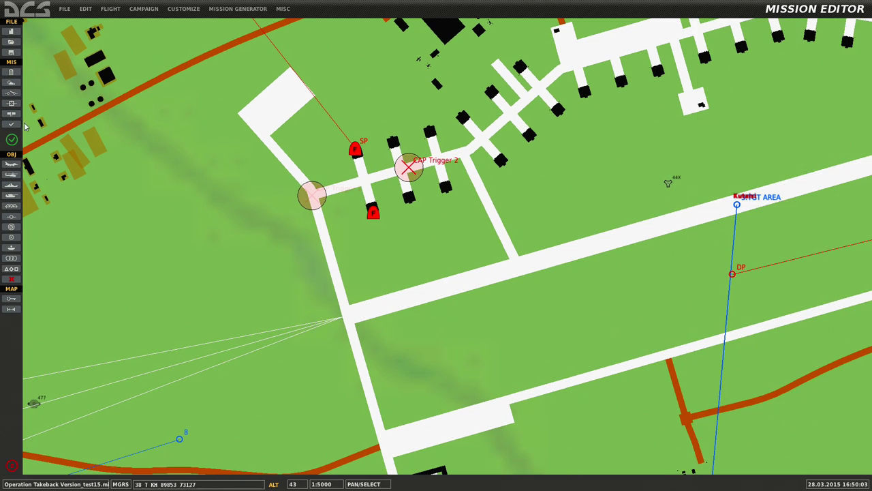
# Step: Move CAP Trigger 1 and CAP Trigger 2 along the taxiway to sit just west and just east of the Russian CAP Sweep shelters
pyautogui.scroll(3, 357, 173)
pyautogui.click(228, 230)
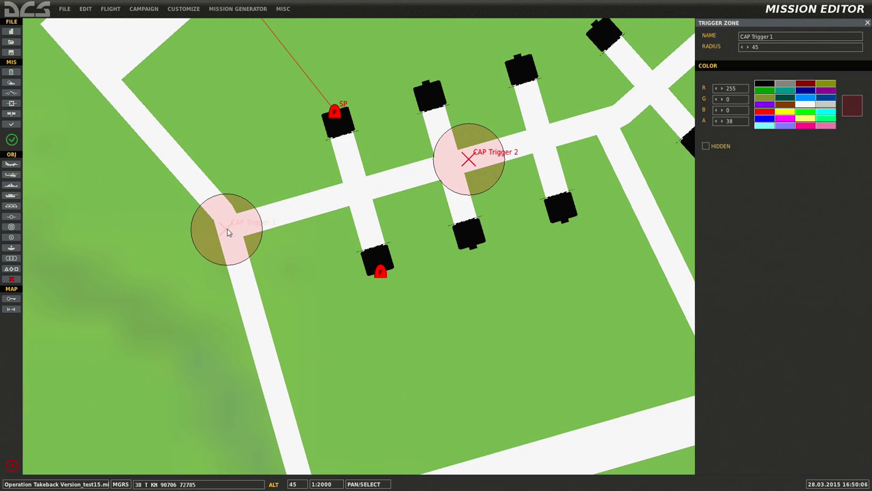
pyautogui.moveTo(228, 229); pyautogui.dragTo(304, 214)
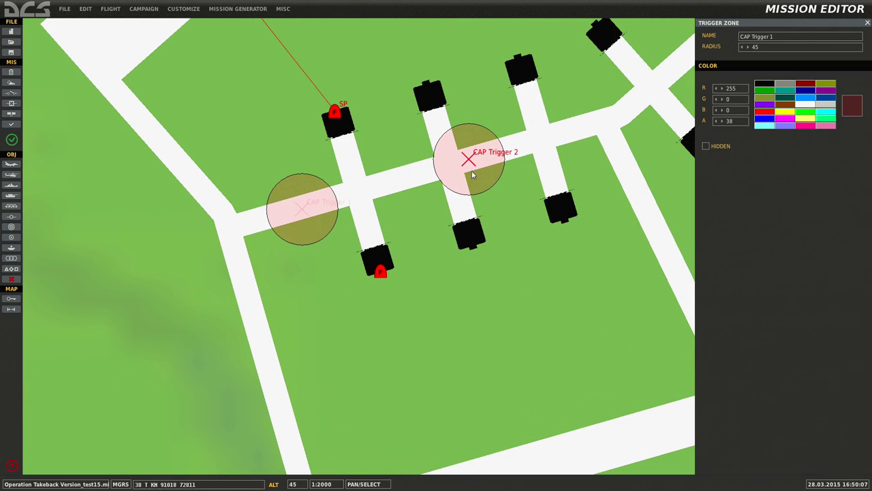
pyautogui.moveTo(471, 161); pyautogui.dragTo(417, 178)
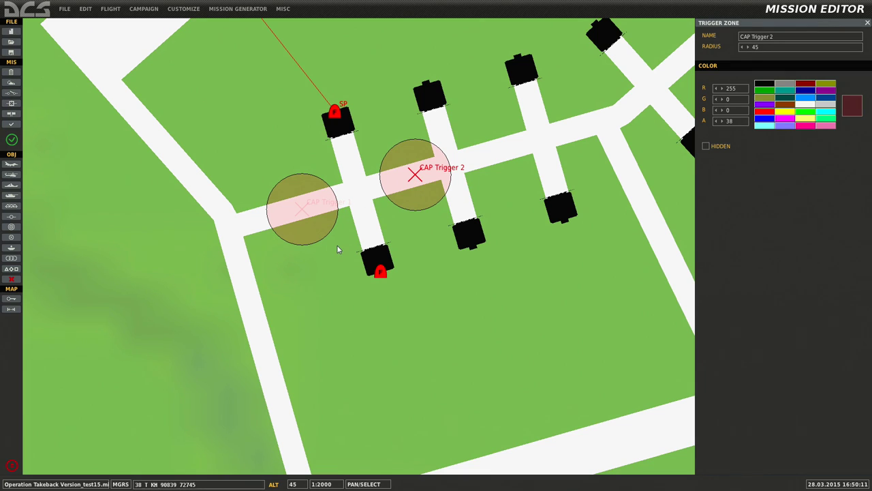
# Step: Examine the taxi routes from the Russian CAP Sweep shelters to both ends of Kutaisi's runway
pyautogui.scroll(-3, 337, 247)
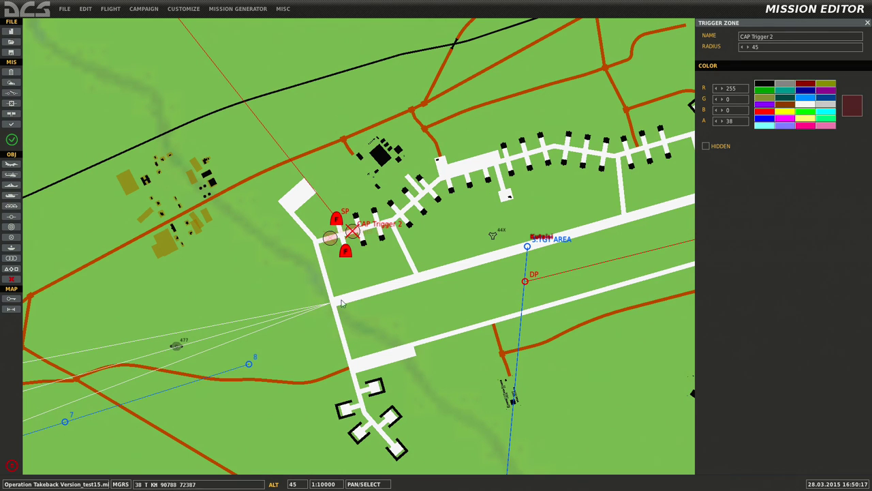
pyautogui.moveTo(523, 299); pyautogui.dragTo(410, 289)
pyautogui.scroll(-3, 409, 289)
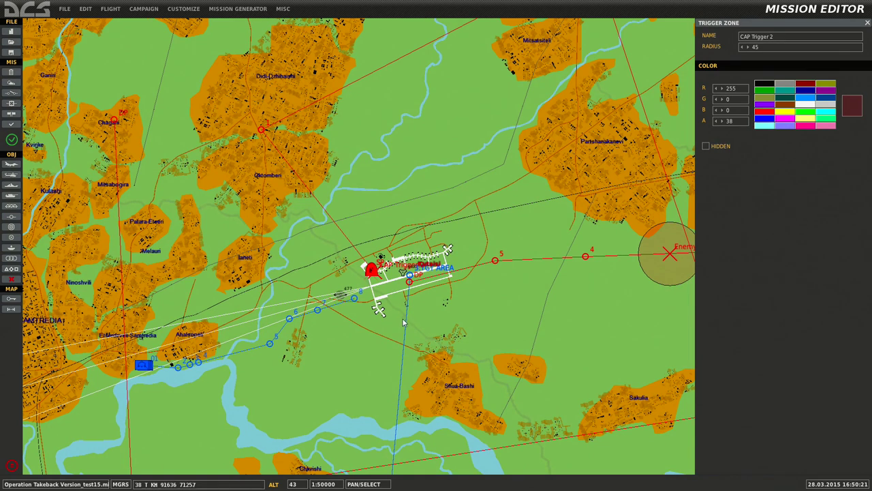
pyautogui.scroll(3, 394, 281)
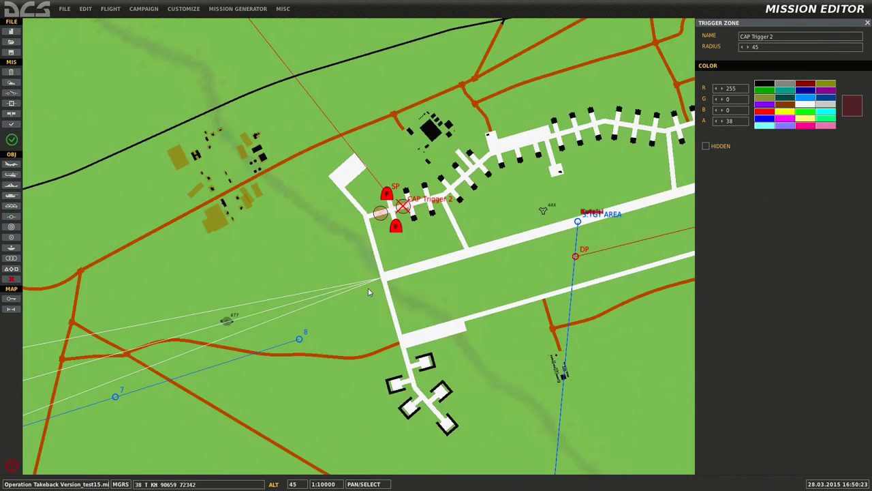
pyautogui.moveTo(480, 243); pyautogui.dragTo(409, 257)
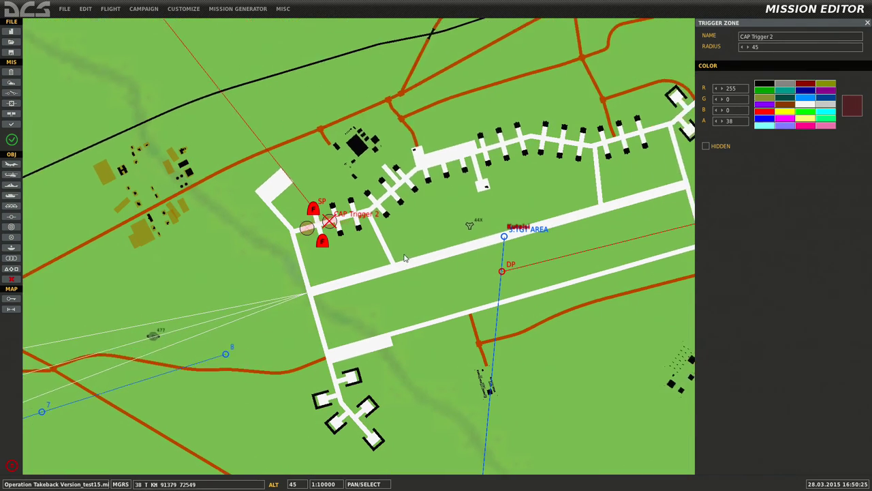
pyautogui.moveTo(537, 244); pyautogui.dragTo(450, 244)
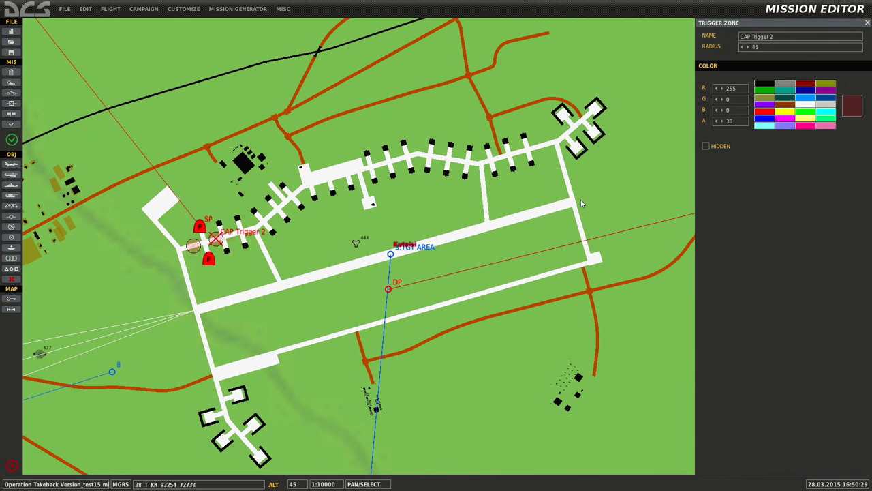
pyautogui.scroll(5, 236, 239)
pyautogui.moveTo(234, 238); pyautogui.dragTo(426, 238)
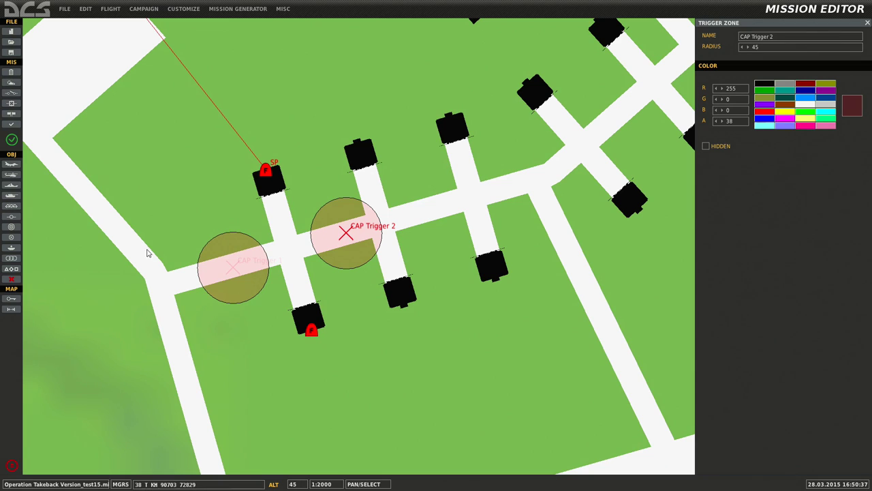
# Step: Create a new ONCE trigger with no event and name it CAP Triggers
pyautogui.click(11, 92)
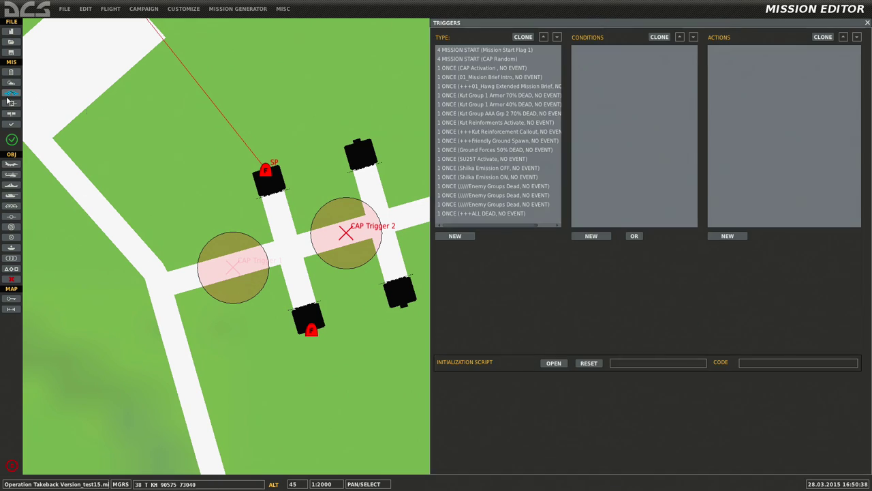
pyautogui.click(462, 235)
pyautogui.write('CAP Trr')
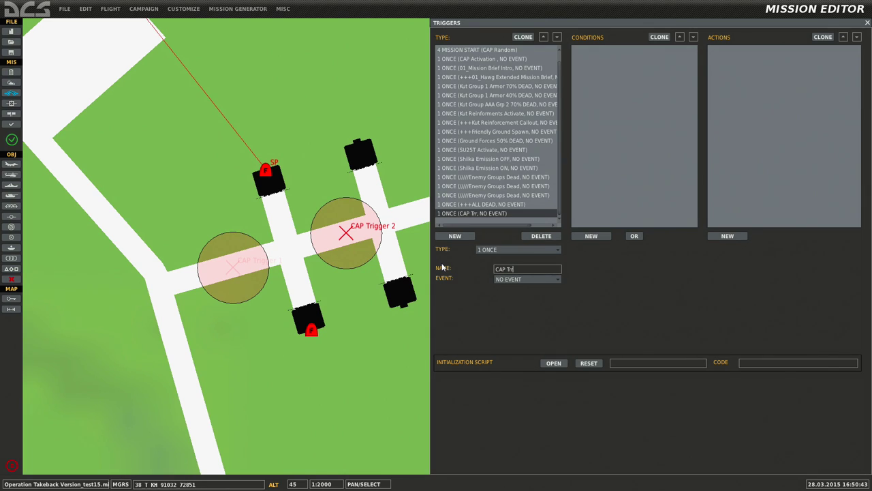
pyautogui.press('BackSpace')
pyautogui.write('iggers')
# Step: Add a PART OF GROUP IN ZONE condition to CAP Triggers with group Russian CAP Sweep and zone CAP Trigger 1
pyautogui.click(606, 236)
pyautogui.click(659, 250)
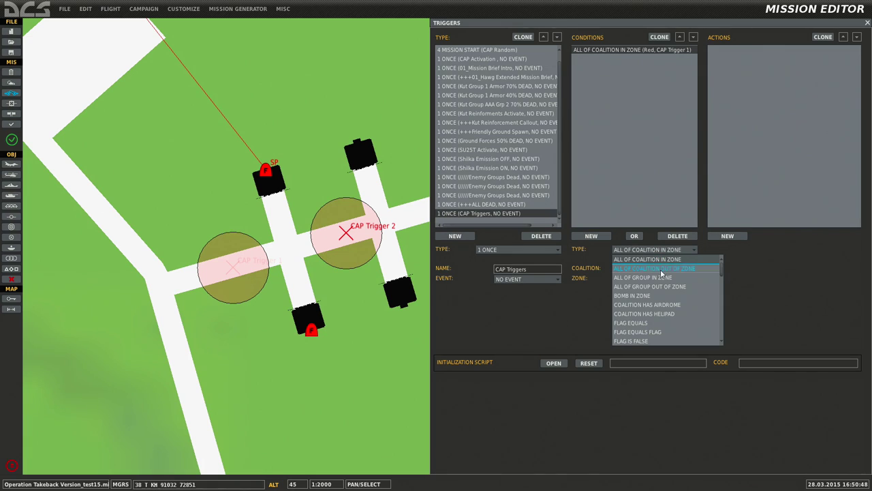
pyautogui.scroll(-5, 648, 293)
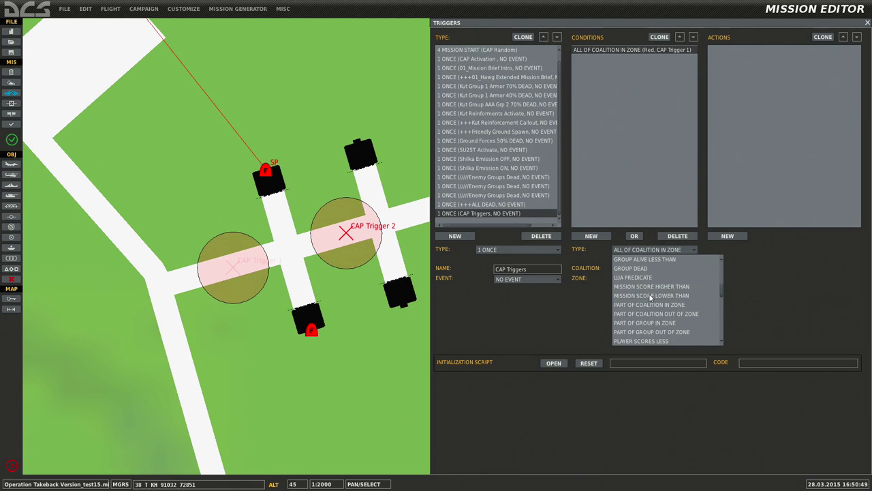
pyautogui.scroll(-3, 649, 293)
pyautogui.click(647, 291)
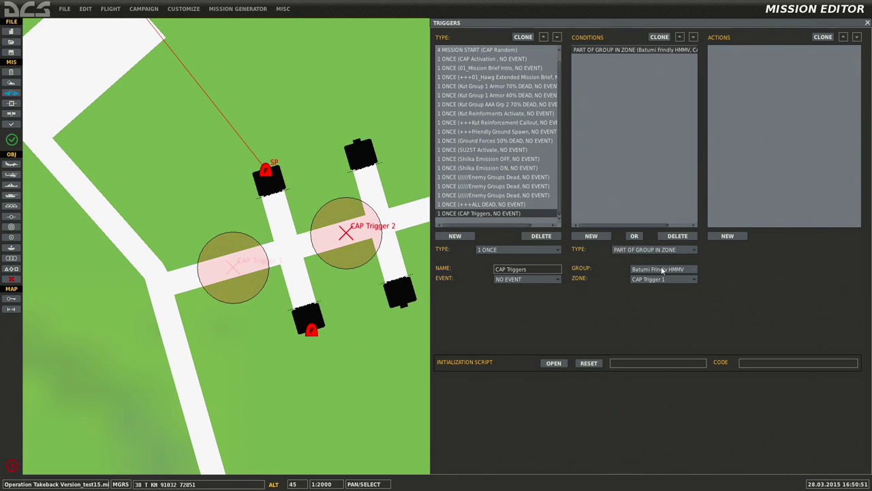
pyautogui.click(661, 270)
pyautogui.click(652, 334)
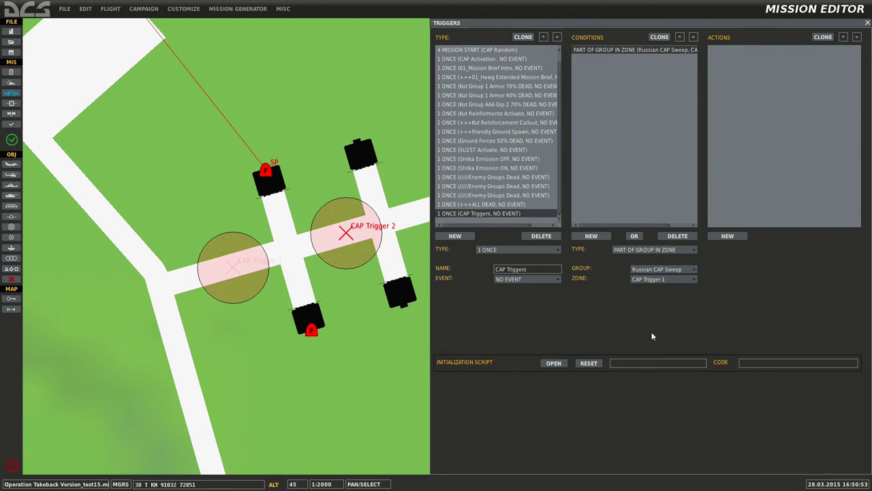
# Step: Clone the Russian CAP Sweep zone condition for CAP Trigger 2 and separate the two conditions with an OR
pyautogui.click(659, 36)
pyautogui.click(662, 280)
pyautogui.click(654, 298)
pyautogui.click(615, 51)
pyautogui.click(634, 235)
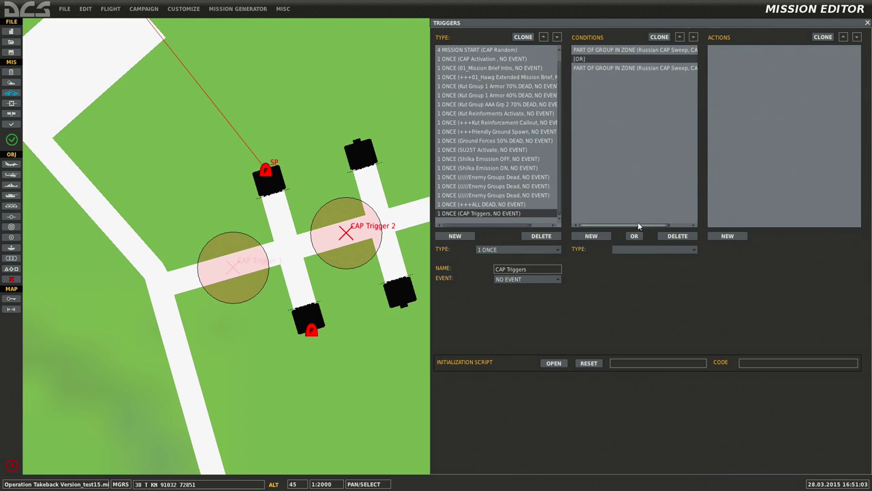
pyautogui.click(620, 50)
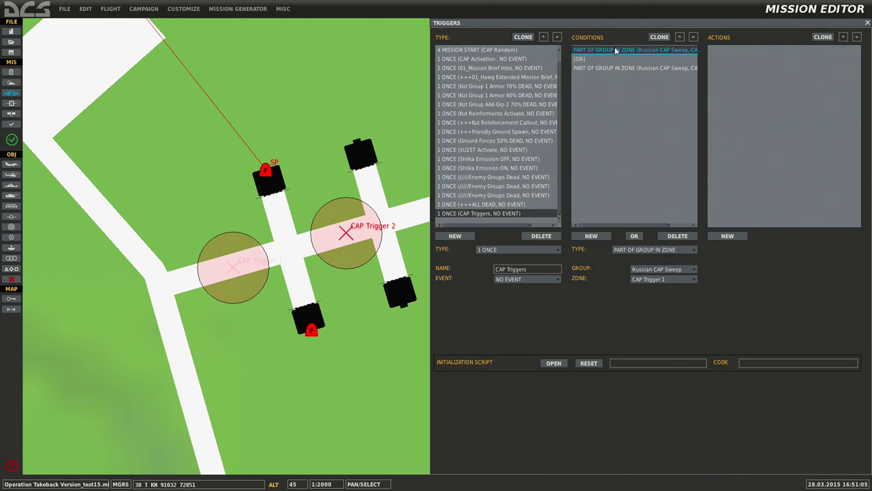
pyautogui.click(614, 66)
pyautogui.click(614, 49)
pyautogui.click(616, 67)
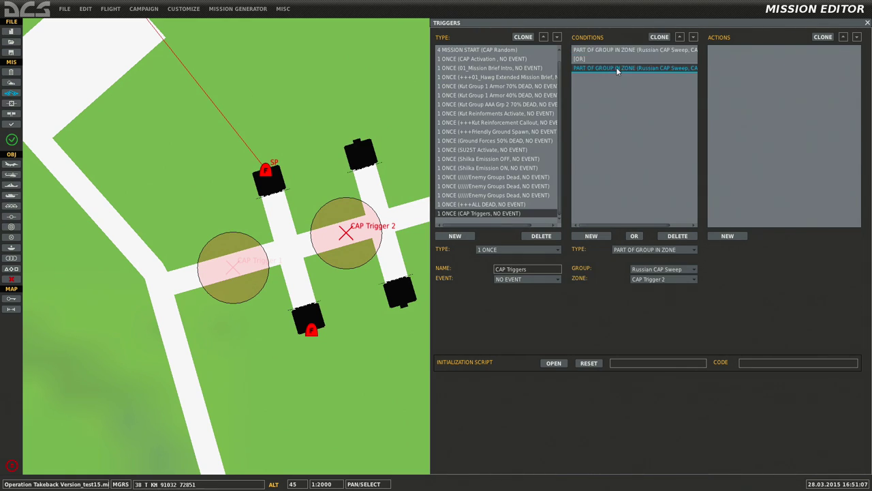
# Step: Add a MESSAGE TO ALL action to CAP Triggers with a duration of 20 seconds
pyautogui.click(728, 236)
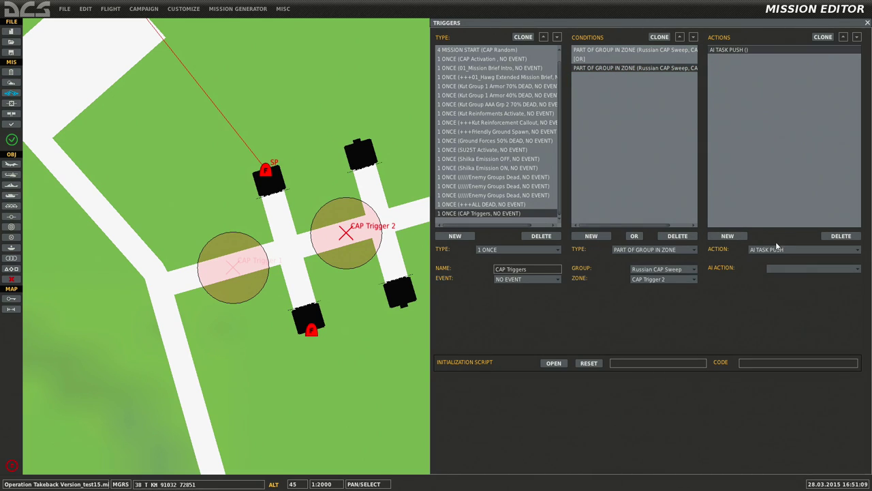
pyautogui.click(781, 250)
pyautogui.scroll(-5, 768, 289)
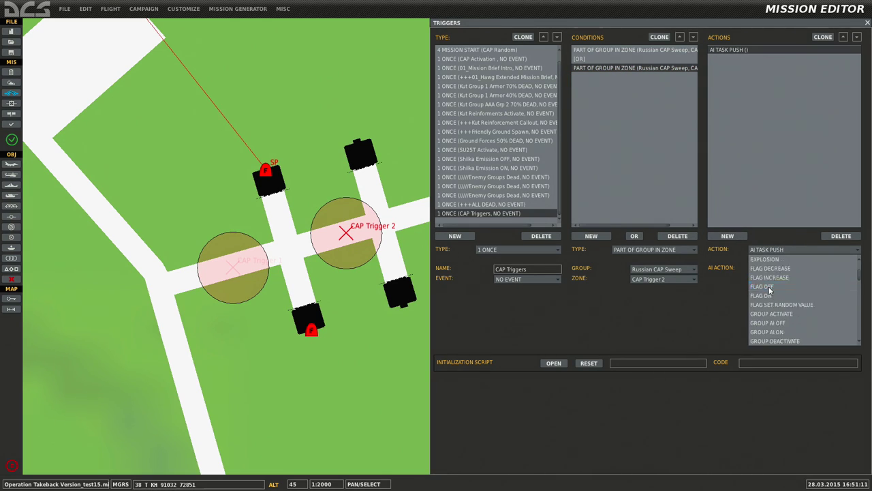
pyautogui.scroll(-2, 769, 289)
pyautogui.click(770, 279)
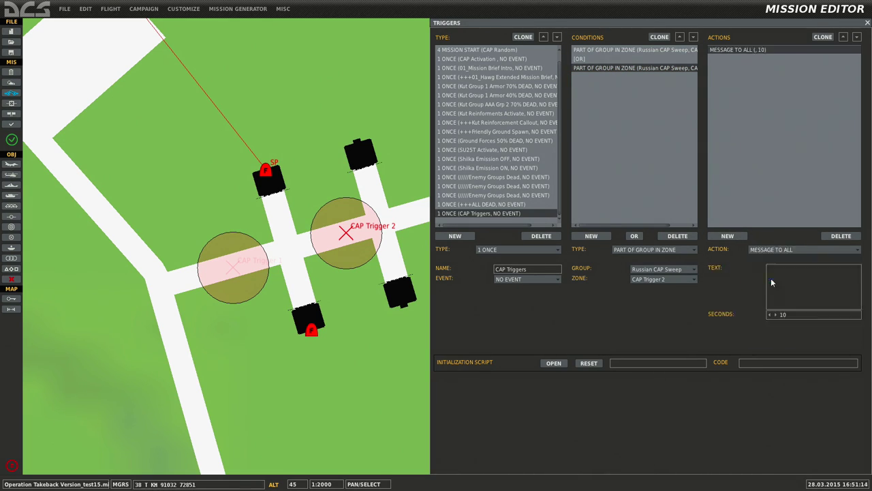
pyautogui.doubleClick(787, 314)
pyautogui.write('2')
# Step: Enter the message text "+++TEST+++ Enemy MIG-25s taxing for takeoff at Kutaisi, engage immidiately before they are airborne."
pyautogui.click(801, 280)
pyautogui.write('+++TEST+++ Enemy')
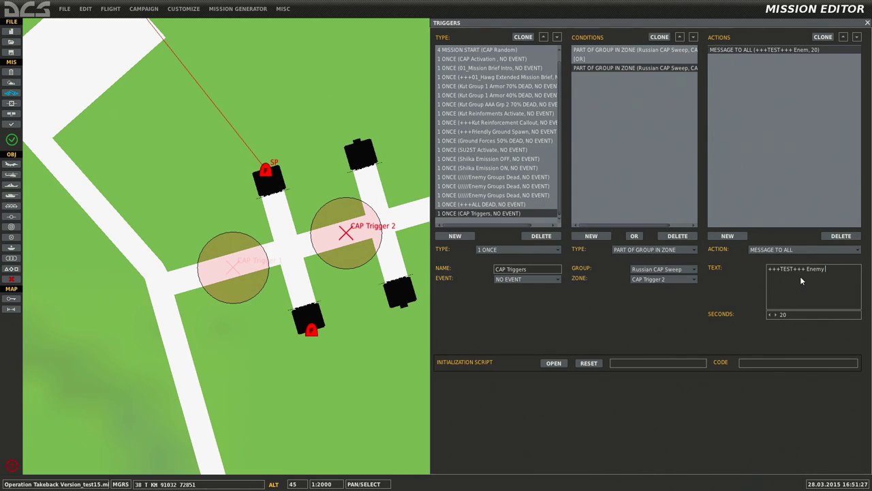
pyautogui.write(' MIG-2')
pyautogui.write('5s tas')
pyautogui.write('ing for')
pyautogui.write(' takeo')
pyautogui.write('ff at K')
pyautogui.write('utaisi')
pyautogui.write(', enga')
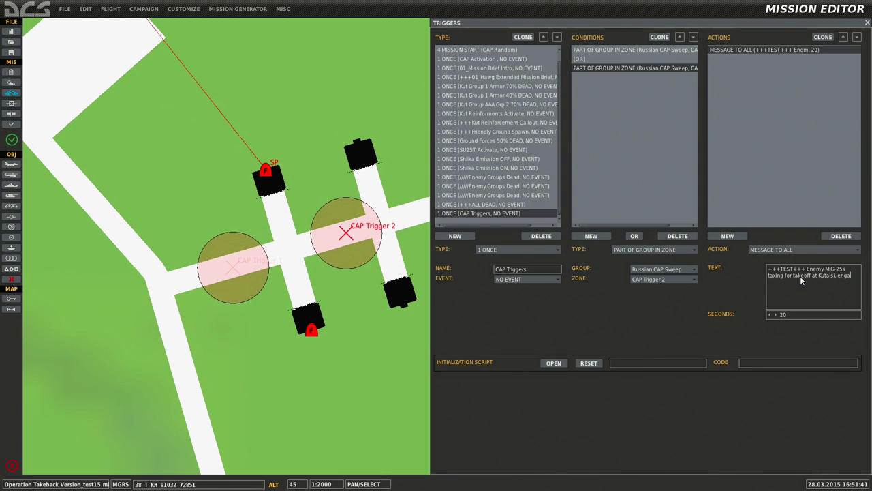
pyautogui.write('ge imm')
pyautogui.write('bfiore')
pyautogui.press('BackSpace')
pyautogui.press('BackSpace')
pyautogui.write('fore th')
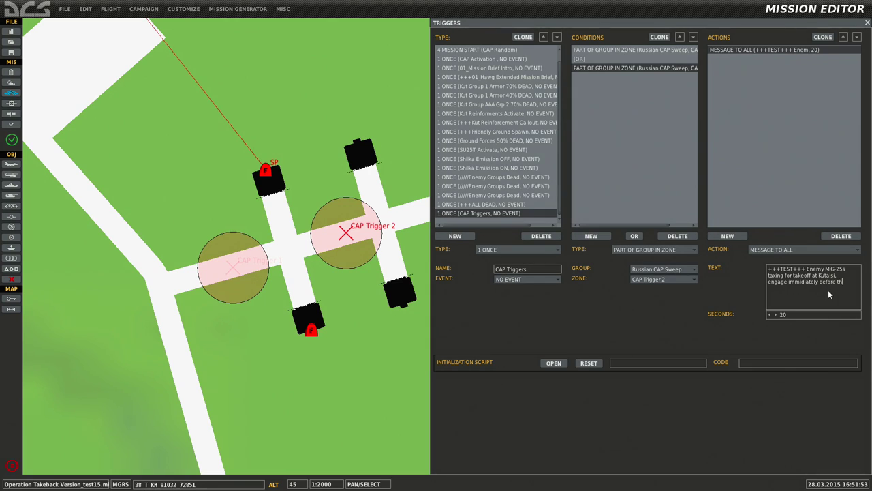
pyautogui.write('e arey are airborne.')
# Step: Add a second action to CAP Triggers and set its type to SOUND TO ALL
pyautogui.click(728, 235)
pyautogui.click(792, 250)
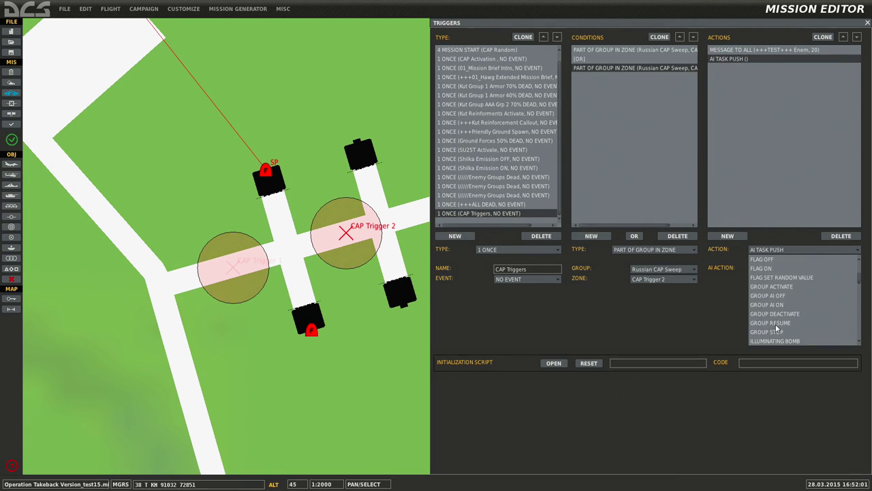
pyautogui.scroll(-10, 776, 328)
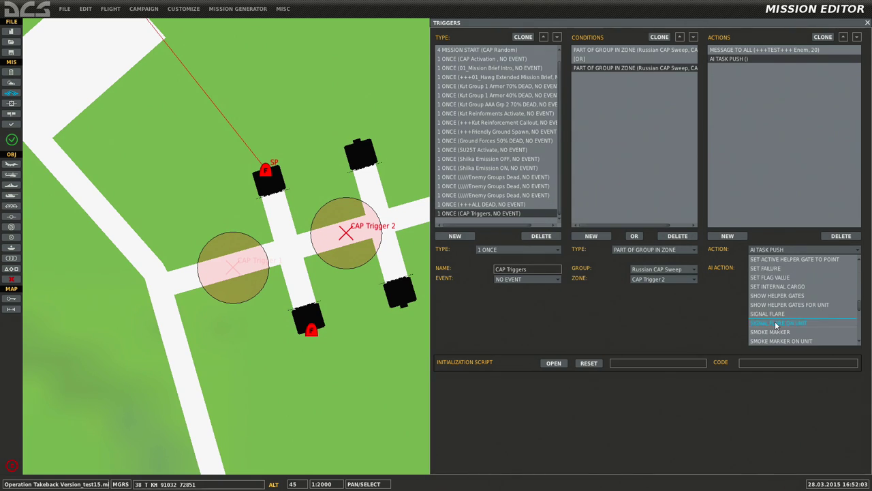
pyautogui.scroll(8, 775, 322)
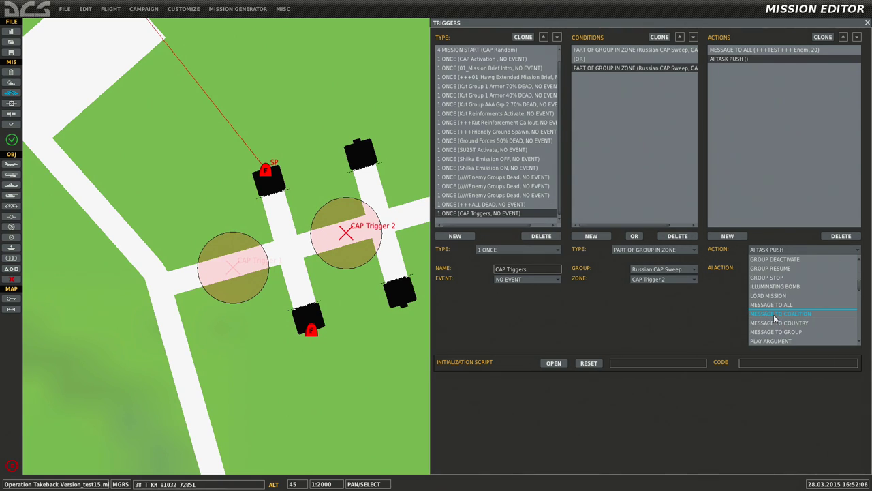
pyautogui.scroll(-8, 774, 320)
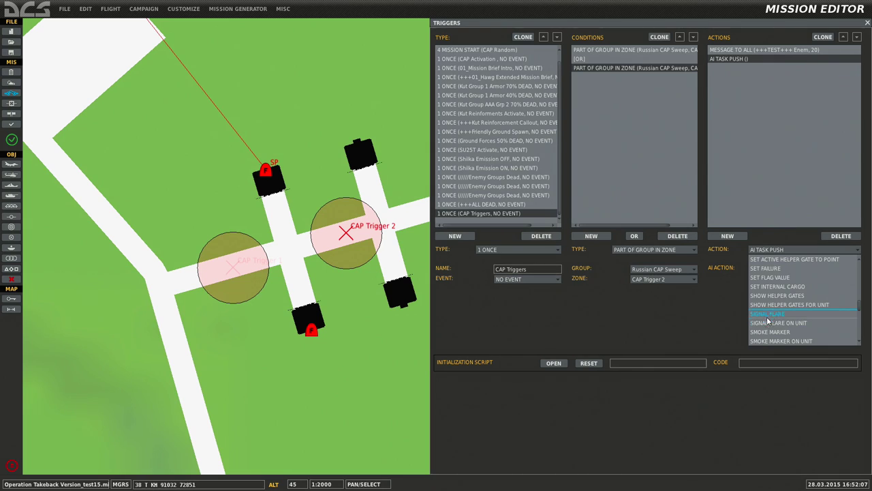
pyautogui.scroll(-2, 770, 317)
pyautogui.click(773, 305)
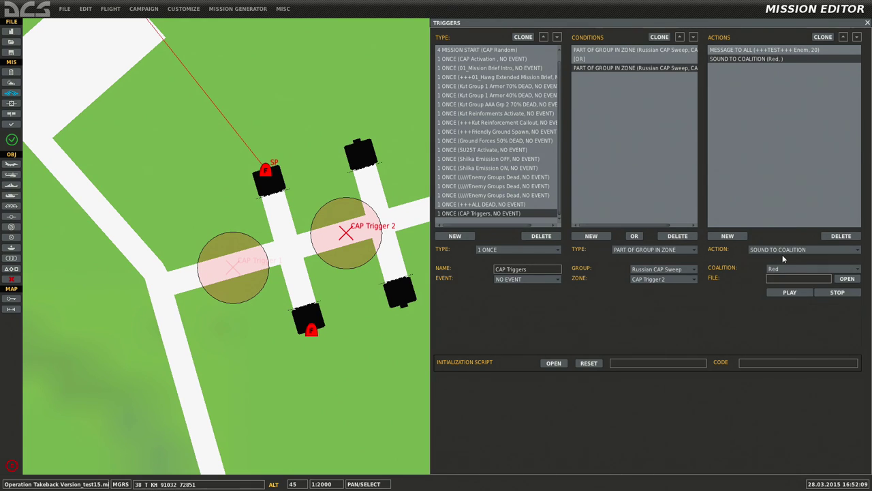
pyautogui.click(784, 250)
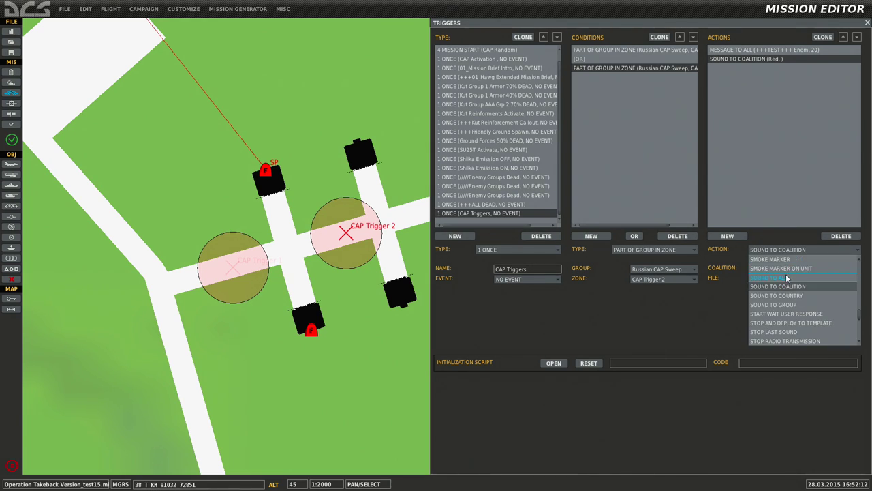
pyautogui.click(787, 277)
# Step: Assign the sound file morse.ogg from the C: drive to the SOUND TO ALL action
pyautogui.click(847, 268)
pyautogui.scroll(-1, 582, 216)
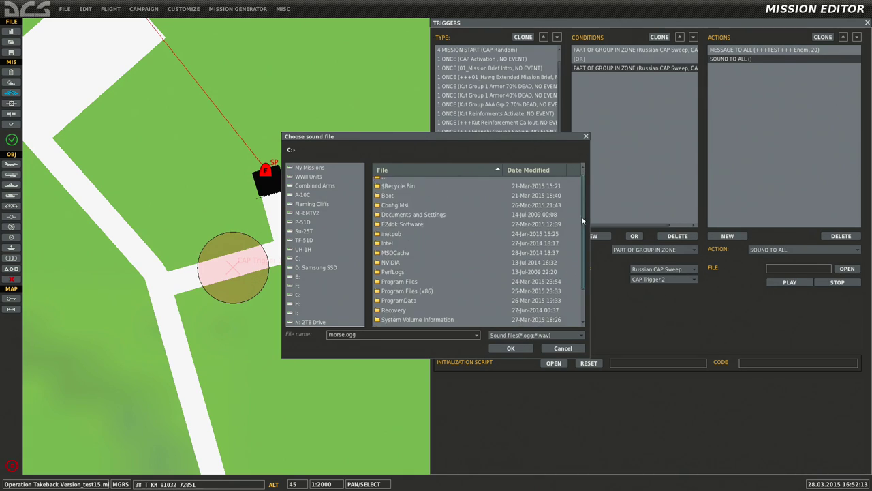
pyautogui.scroll(-2, 582, 216)
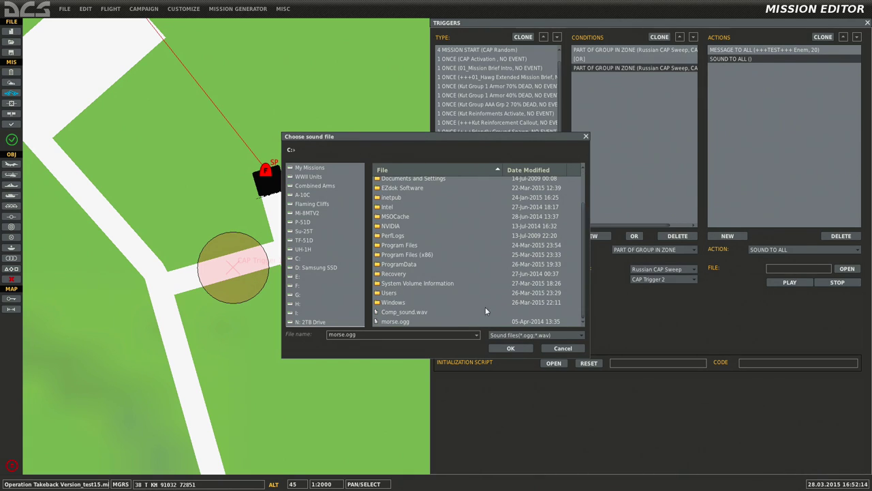
pyautogui.click(395, 321)
pyautogui.click(510, 349)
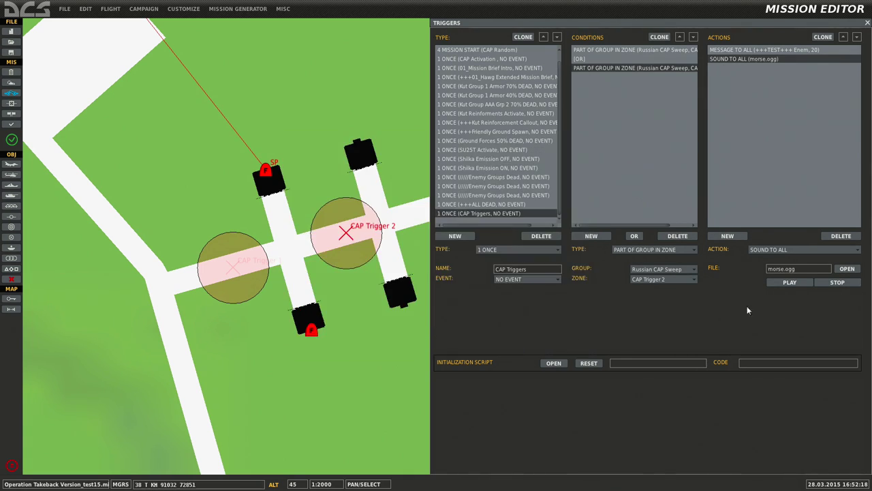
# Step: End the message text with "airborne!!!!" and rename the trigger as +++CAP Triggers
pyautogui.click(757, 51)
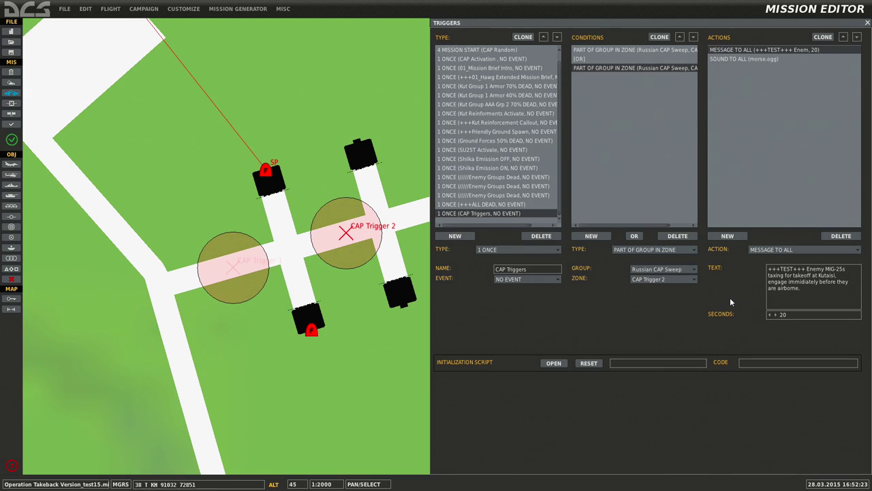
pyautogui.click(803, 289)
pyautogui.write('!!')
pyautogui.write('+++')
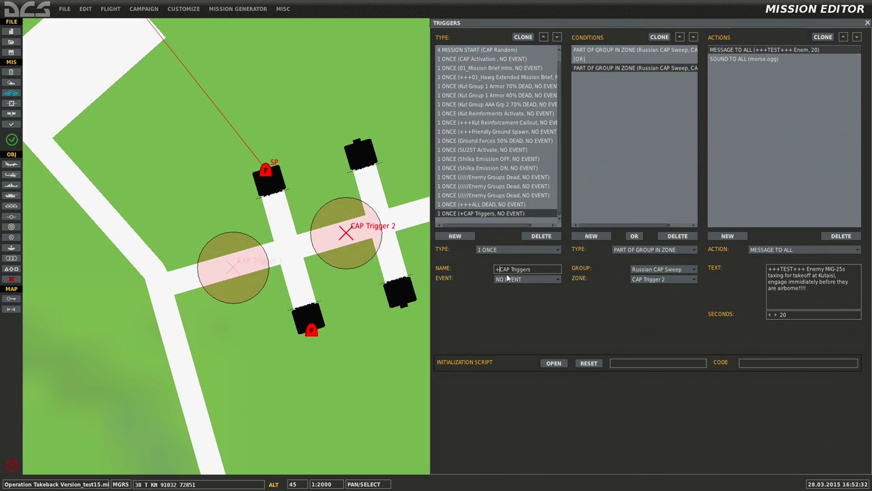
# Step: Move the +++CAP Triggers trigger up the list to directly below Kut Group 1 Armor 40% DEAD
pyautogui.click(543, 37)
pyautogui.click(543, 37)
pyautogui.click(543, 37)
pyautogui.click(543, 37)
pyautogui.click(543, 37)
pyautogui.click(544, 36)
pyautogui.click(543, 37)
pyautogui.click(544, 37)
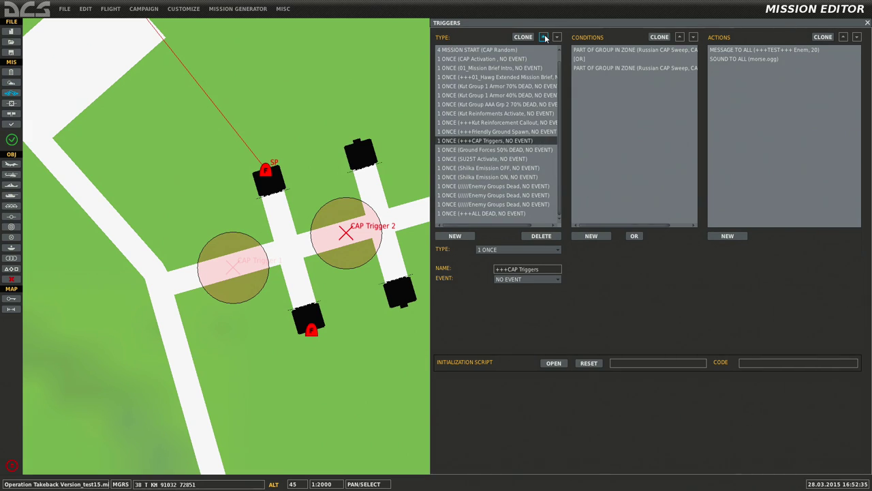
pyautogui.click(543, 37)
pyautogui.click(544, 37)
pyautogui.click(543, 36)
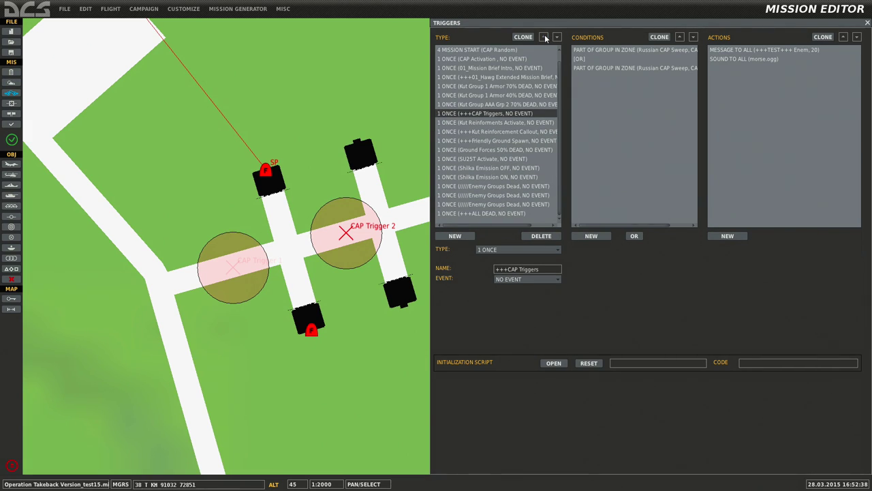
pyautogui.click(543, 37)
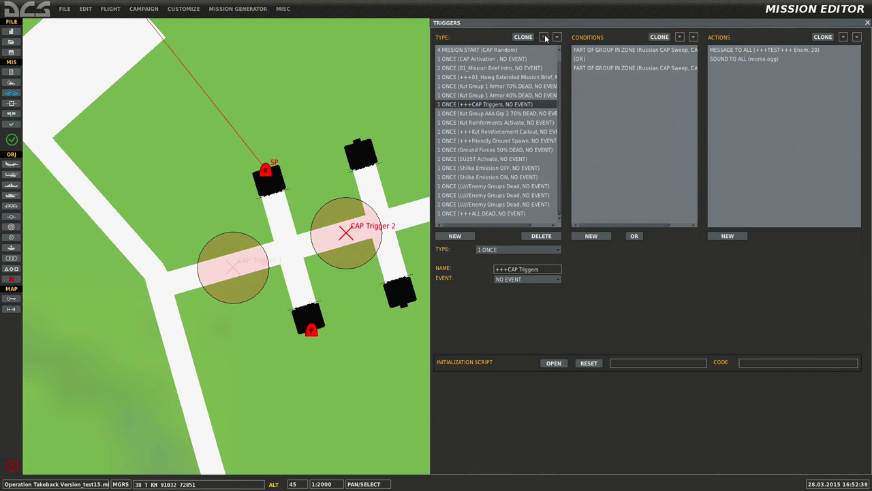
# Step: Move the CAP Activation trigger down the list to sit between Kut Group 1 Armor 40% DEAD and +++CAP Triggers
pyautogui.click(506, 96)
pyautogui.click(508, 60)
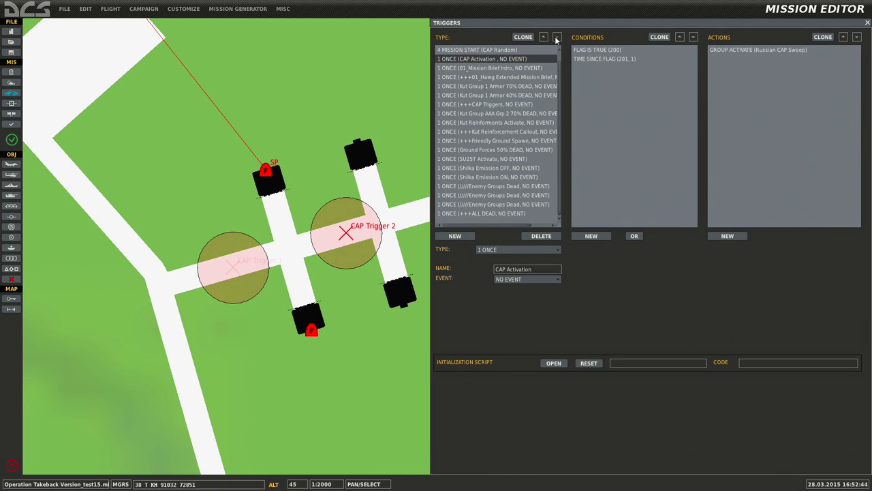
pyautogui.click(557, 37)
pyautogui.click(557, 37)
pyautogui.click(557, 37)
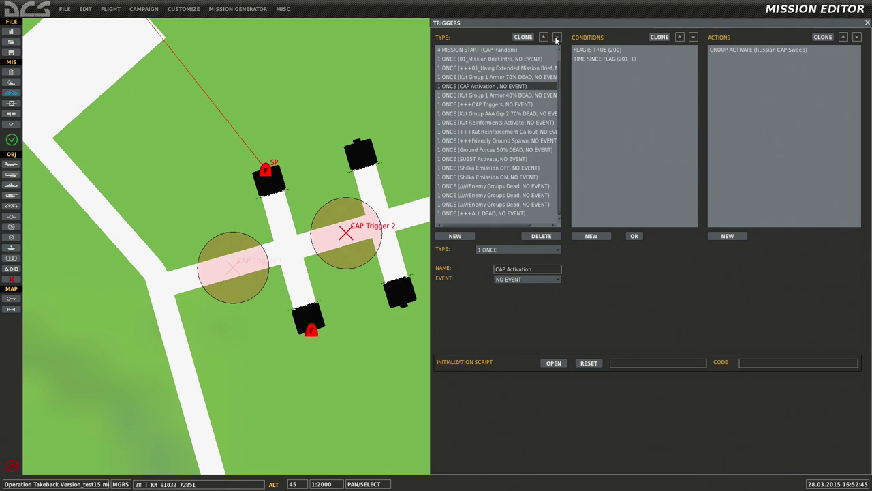
pyautogui.click(556, 37)
pyautogui.click(481, 86)
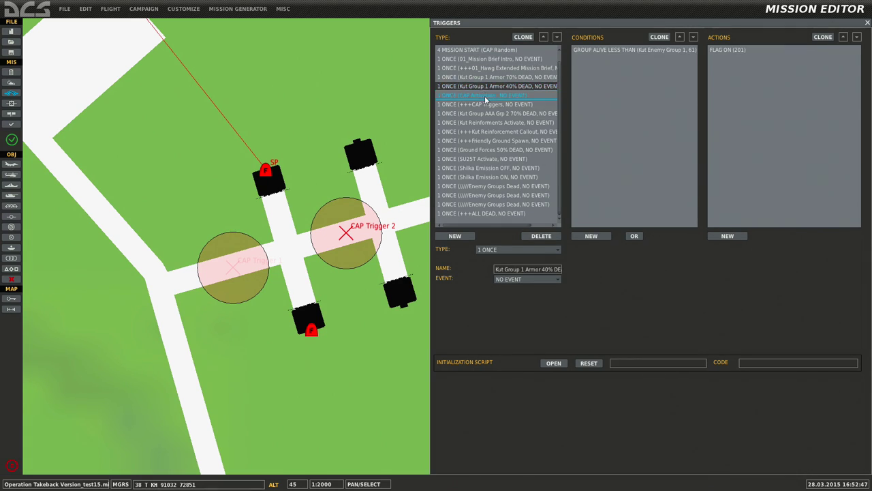
pyautogui.click(484, 104)
# Step: Return to the map without any open airport properties and examine Kutaisi's taxiways around the CAP trigger zones
pyautogui.click(405, 171)
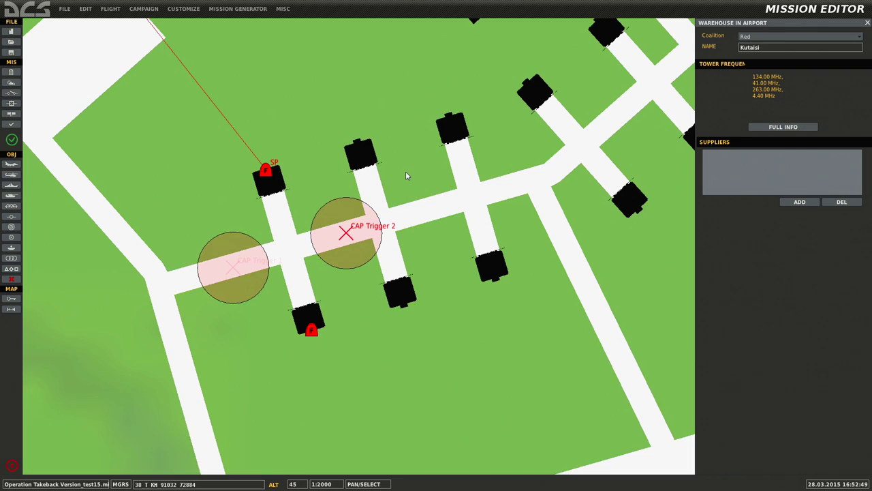
pyautogui.scroll(-4, 406, 171)
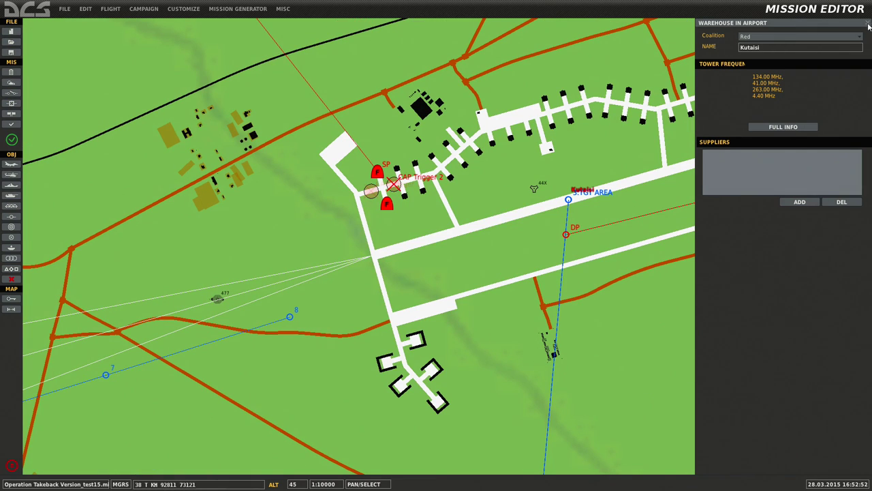
pyautogui.click(867, 23)
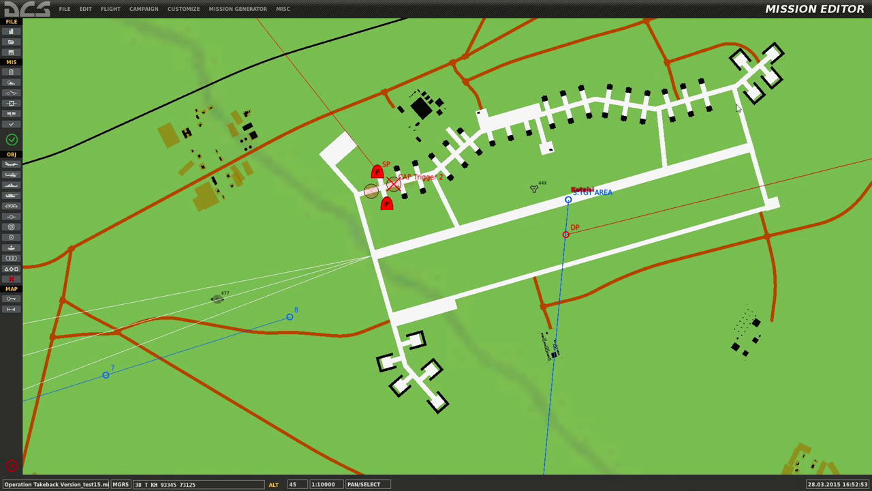
pyautogui.moveTo(866, 27); pyautogui.dragTo(733, 86)
pyautogui.scroll(-2, 409, 196)
pyautogui.scroll(2, 409, 196)
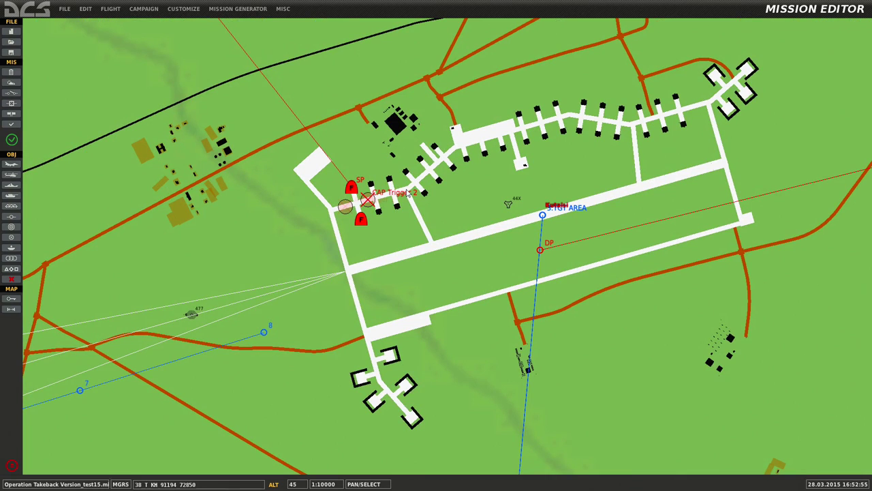
pyautogui.scroll(1, 410, 195)
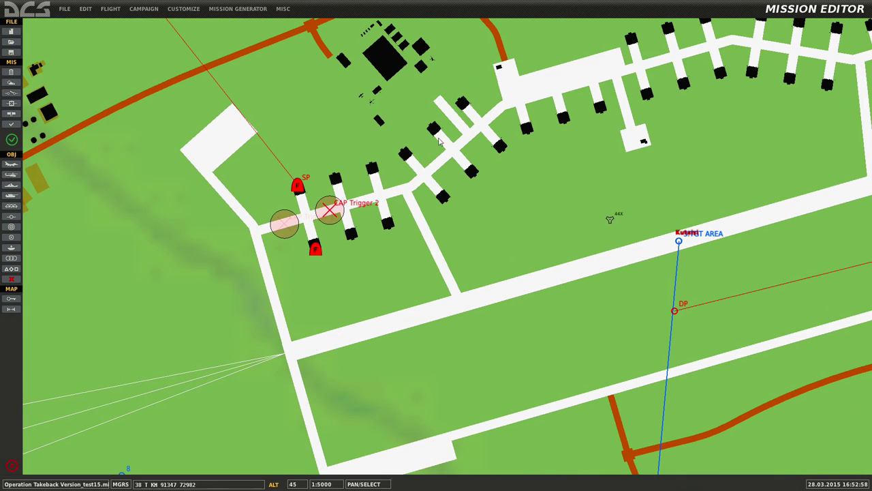
# Step: Examine the Kutaisi airfield layout and the surrounding group routes, from the parking areas out to the Enemy Reinforcement Trigger zone
pyautogui.moveTo(525, 128); pyautogui.dragTo(471, 178)
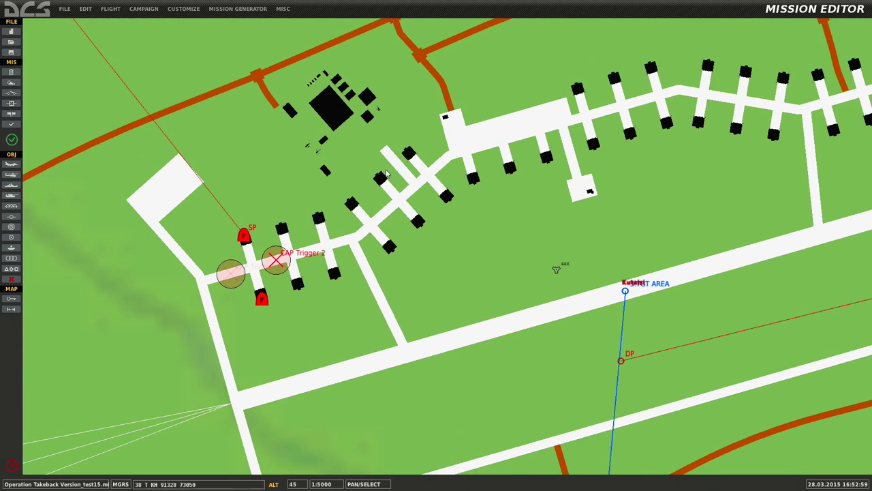
pyautogui.moveTo(841, 125); pyautogui.dragTo(667, 143)
pyautogui.scroll(-1, 571, 145)
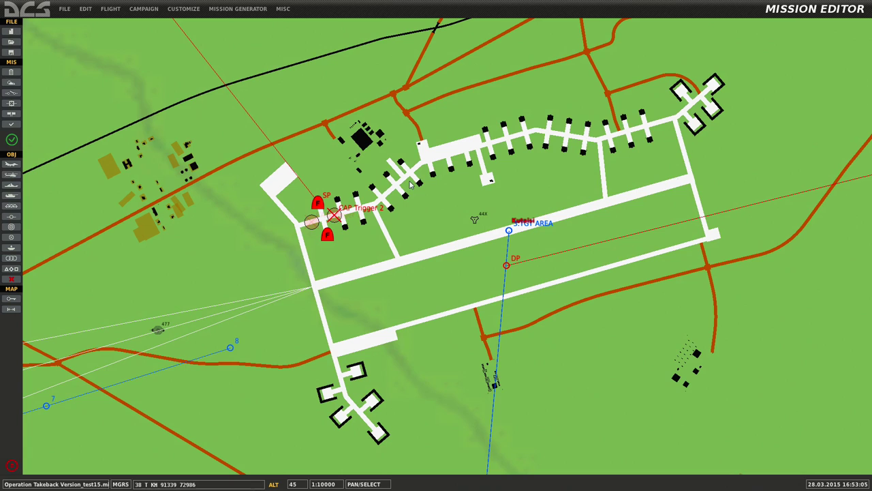
pyautogui.scroll(-1, 545, 184)
pyautogui.scroll(1, 542, 191)
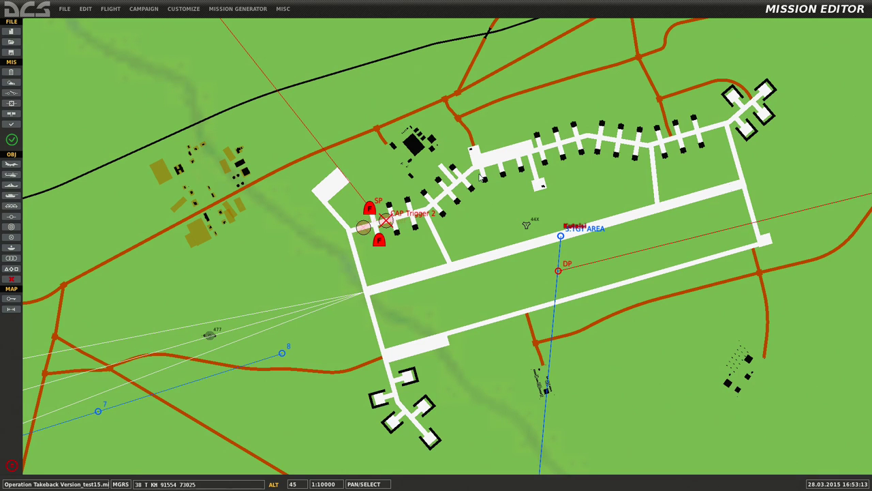
pyautogui.scroll(-5, 462, 214)
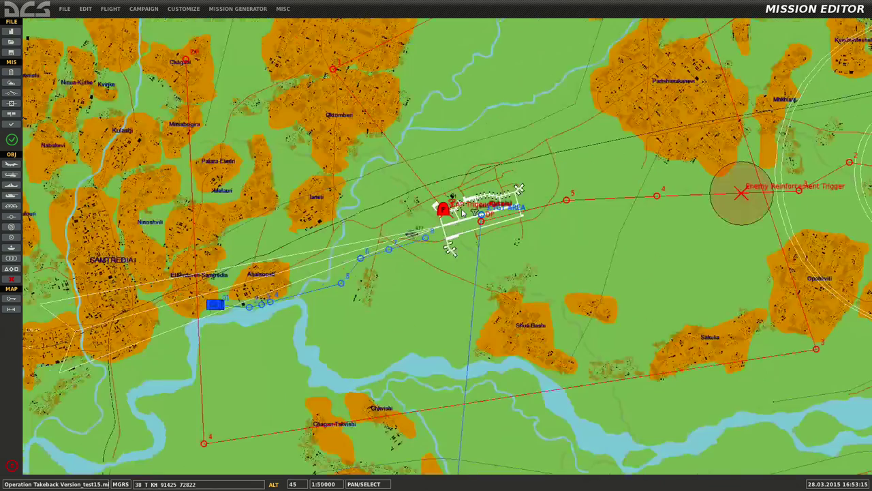
pyautogui.scroll(5, 421, 219)
pyautogui.scroll(-3, 421, 215)
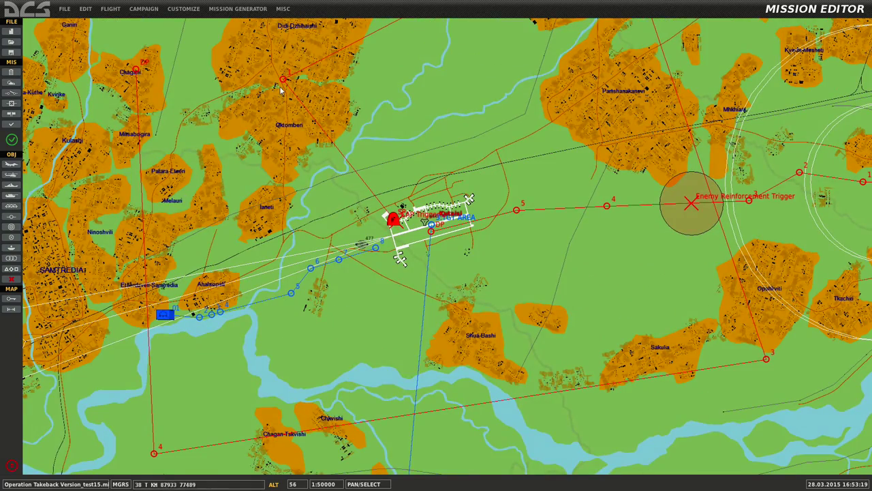
# Step: Set the Russian CAP Sweep airplane group at Kutaisi to be hidden on the map
pyautogui.click(394, 219)
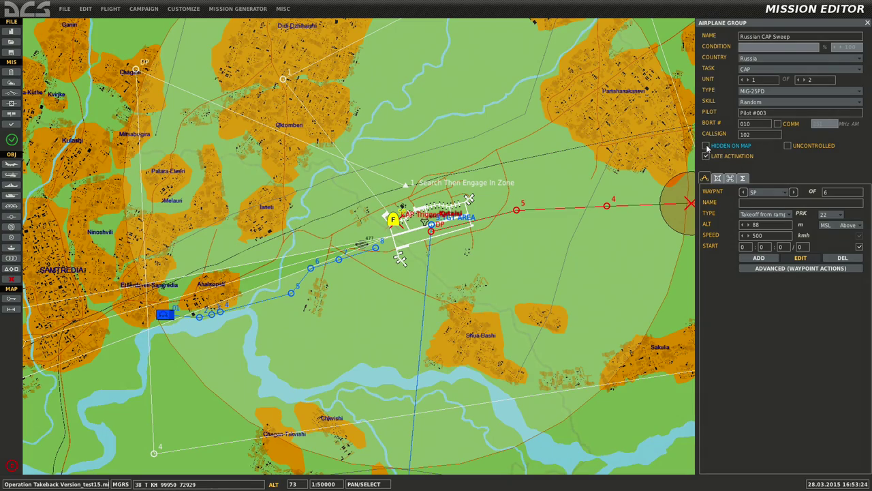
pyautogui.click(707, 148)
pyautogui.moveTo(570, 212); pyautogui.dragTo(412, 212, button='right')
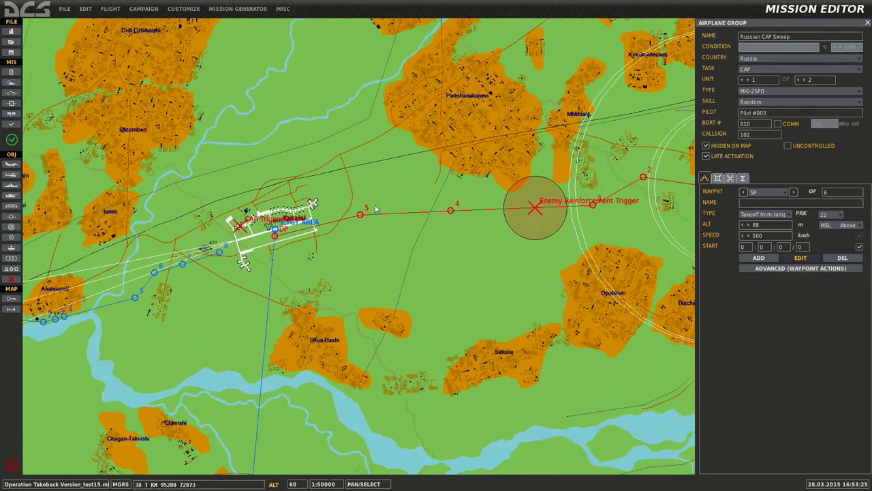
pyautogui.scroll(-3, 413, 210)
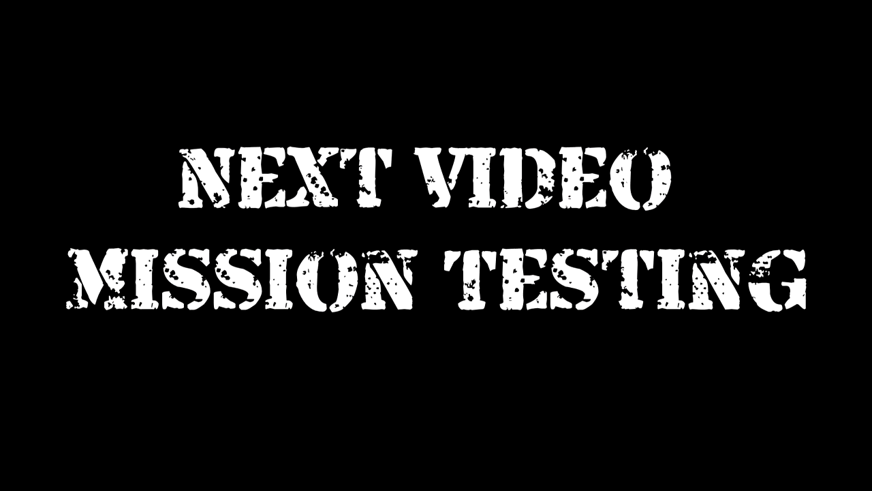